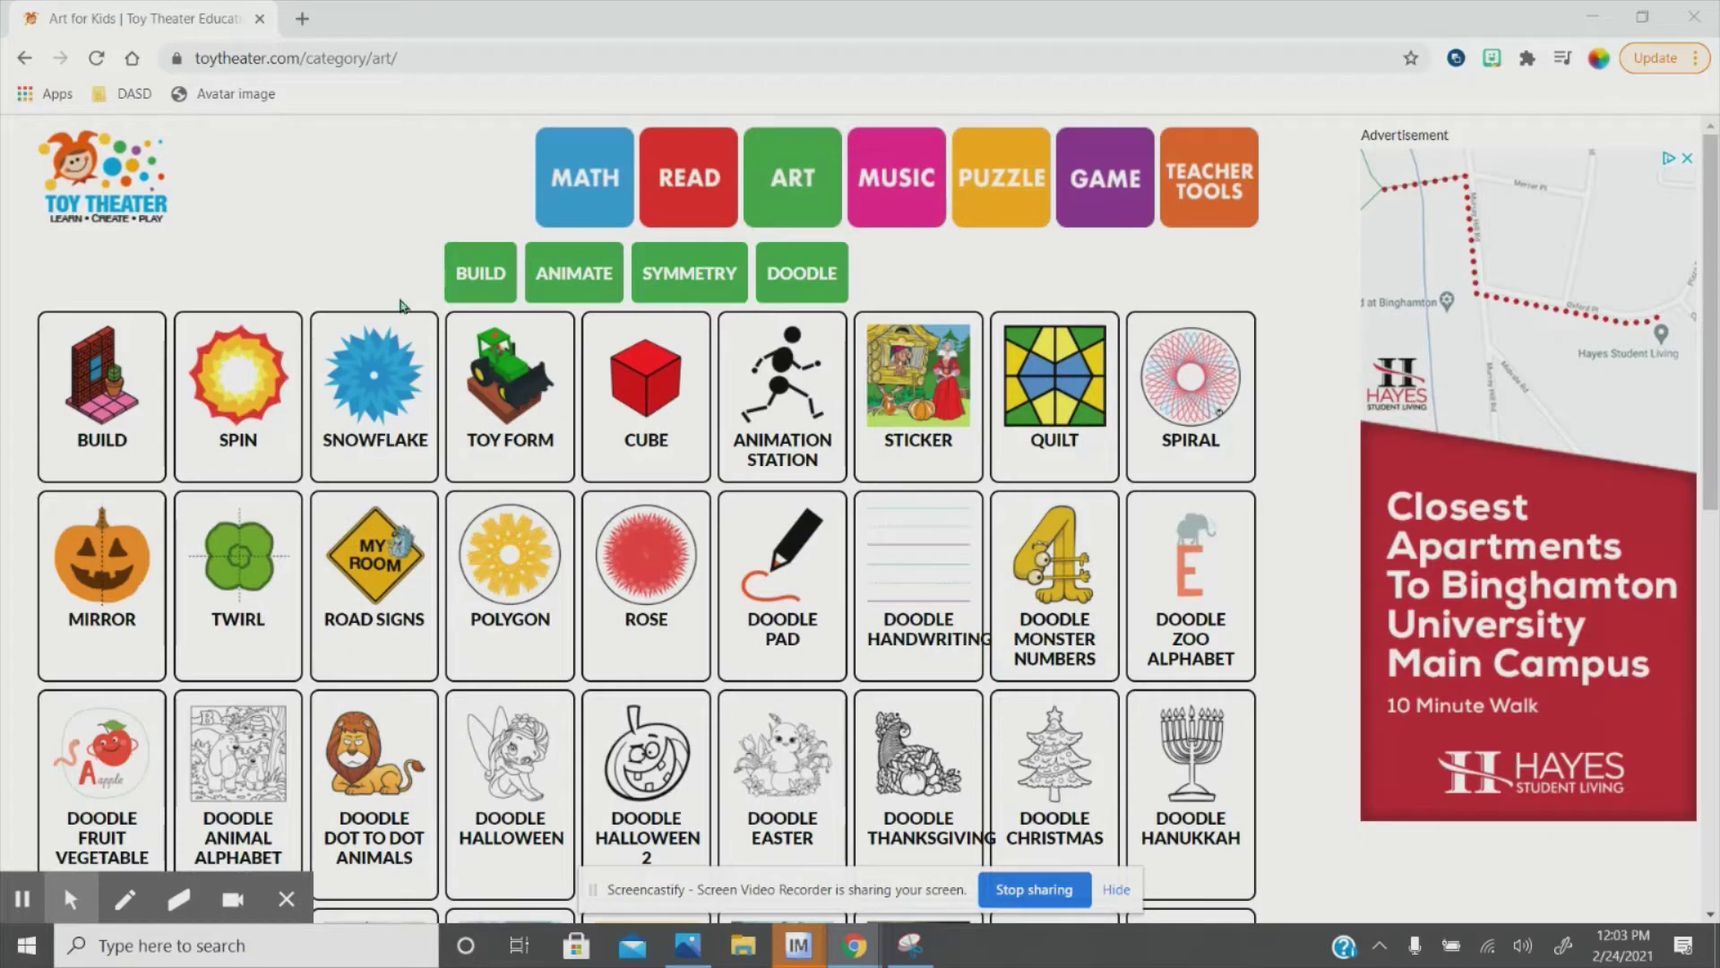
- Look through the site's home page and the Math and Read categories, ending on the Art category
left_click(107, 211)
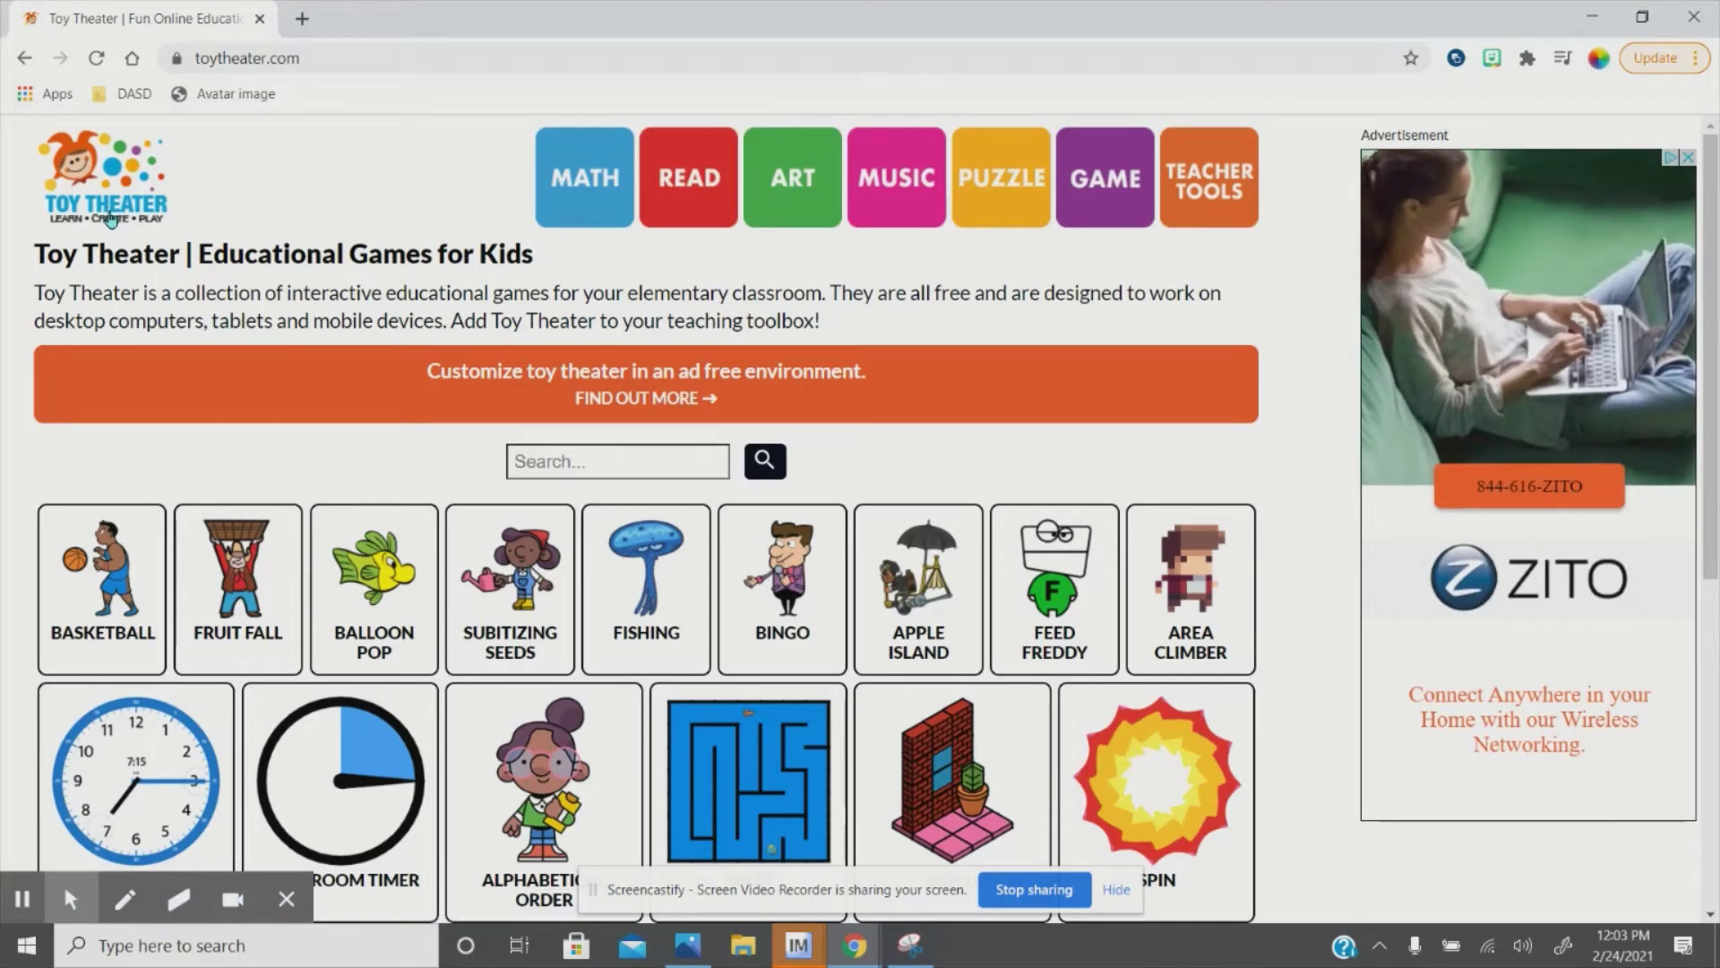
left_click(594, 191)
left_click(694, 179)
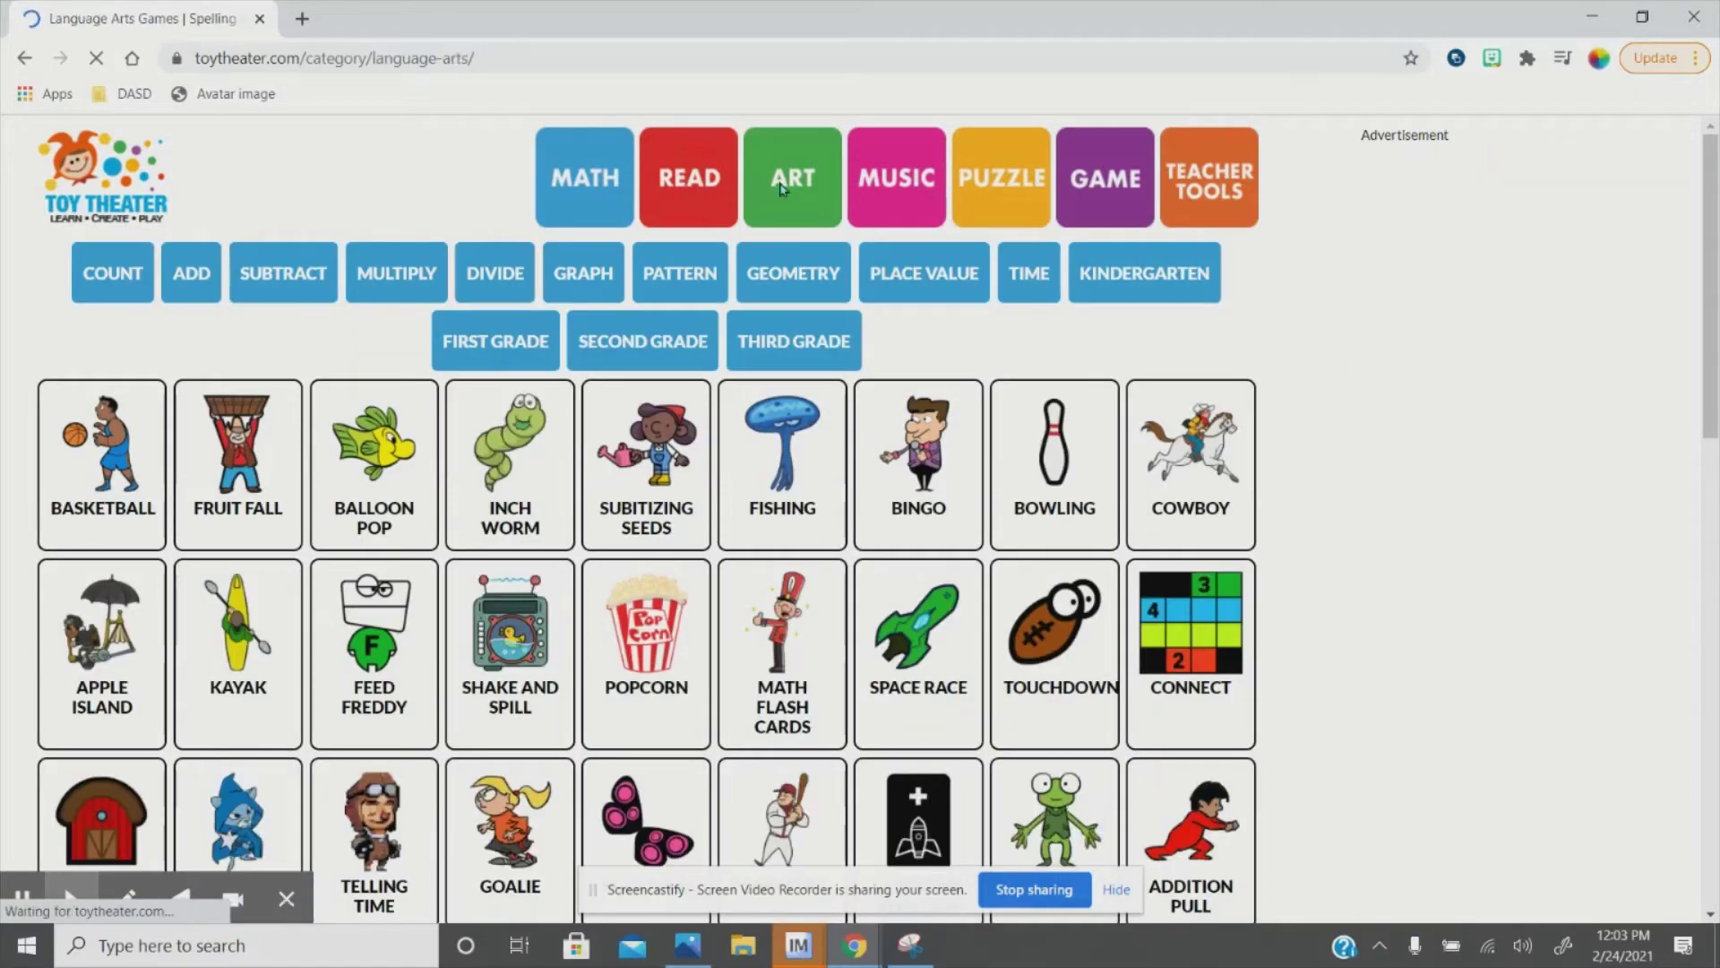
left_click(779, 187)
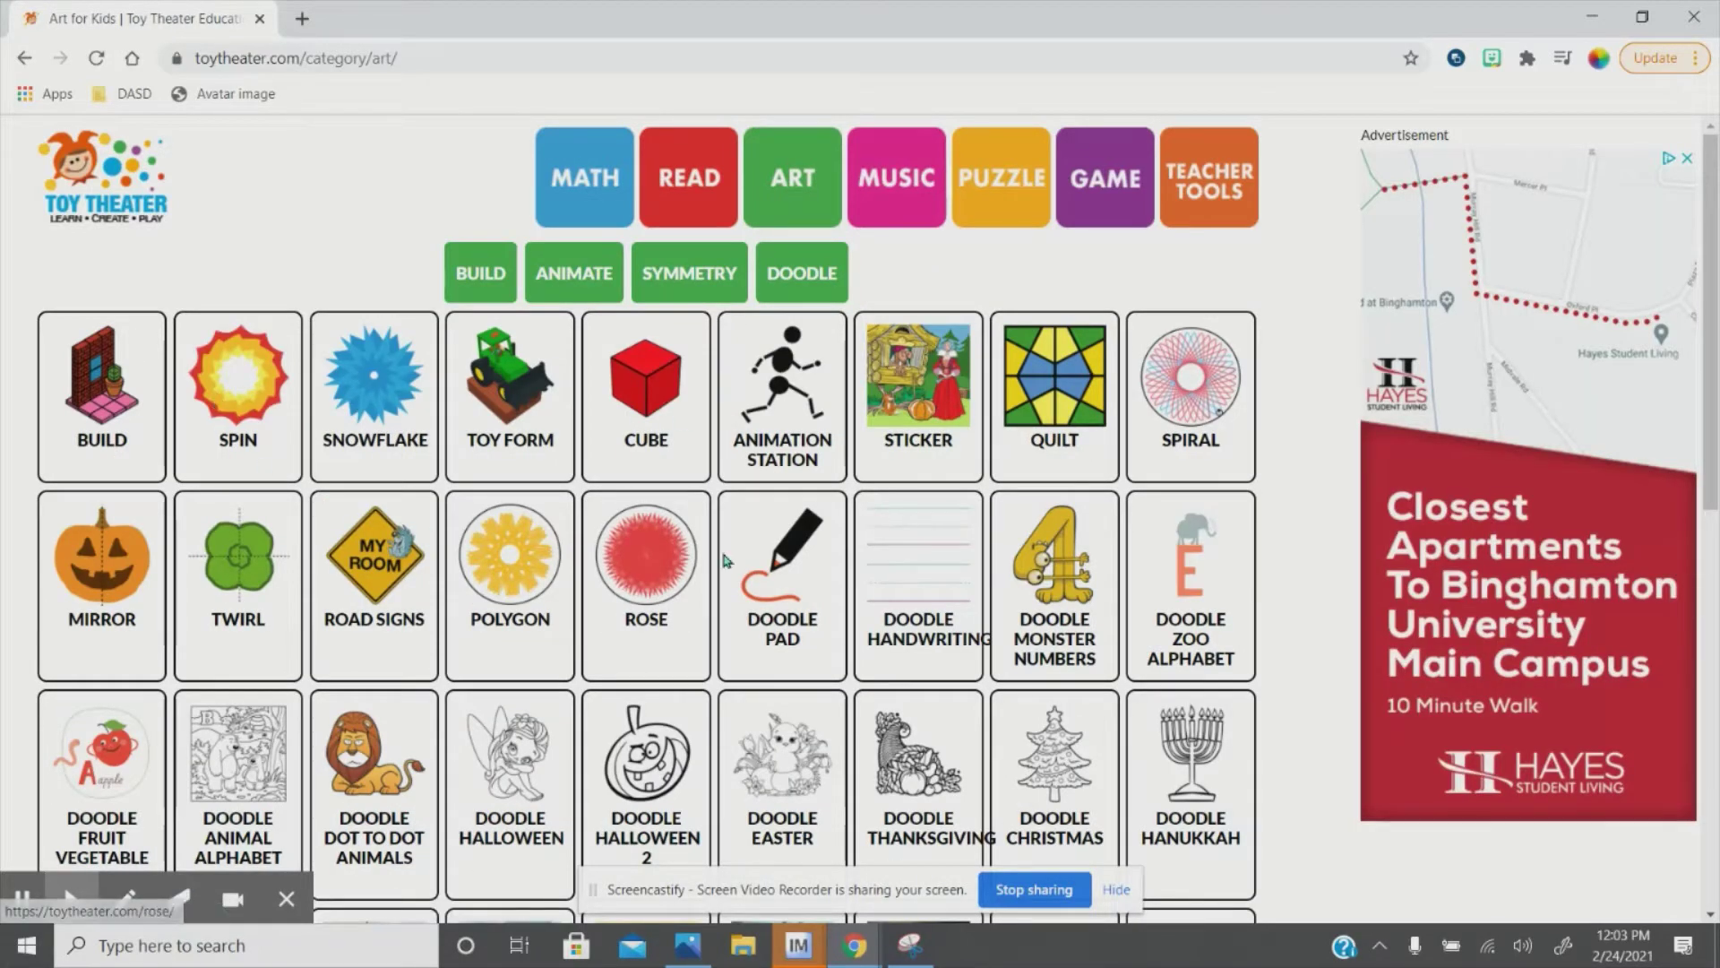
- Open the Doodle Pad activity and draw several thin blue squiggles on the blank canvas
left_click(780, 571)
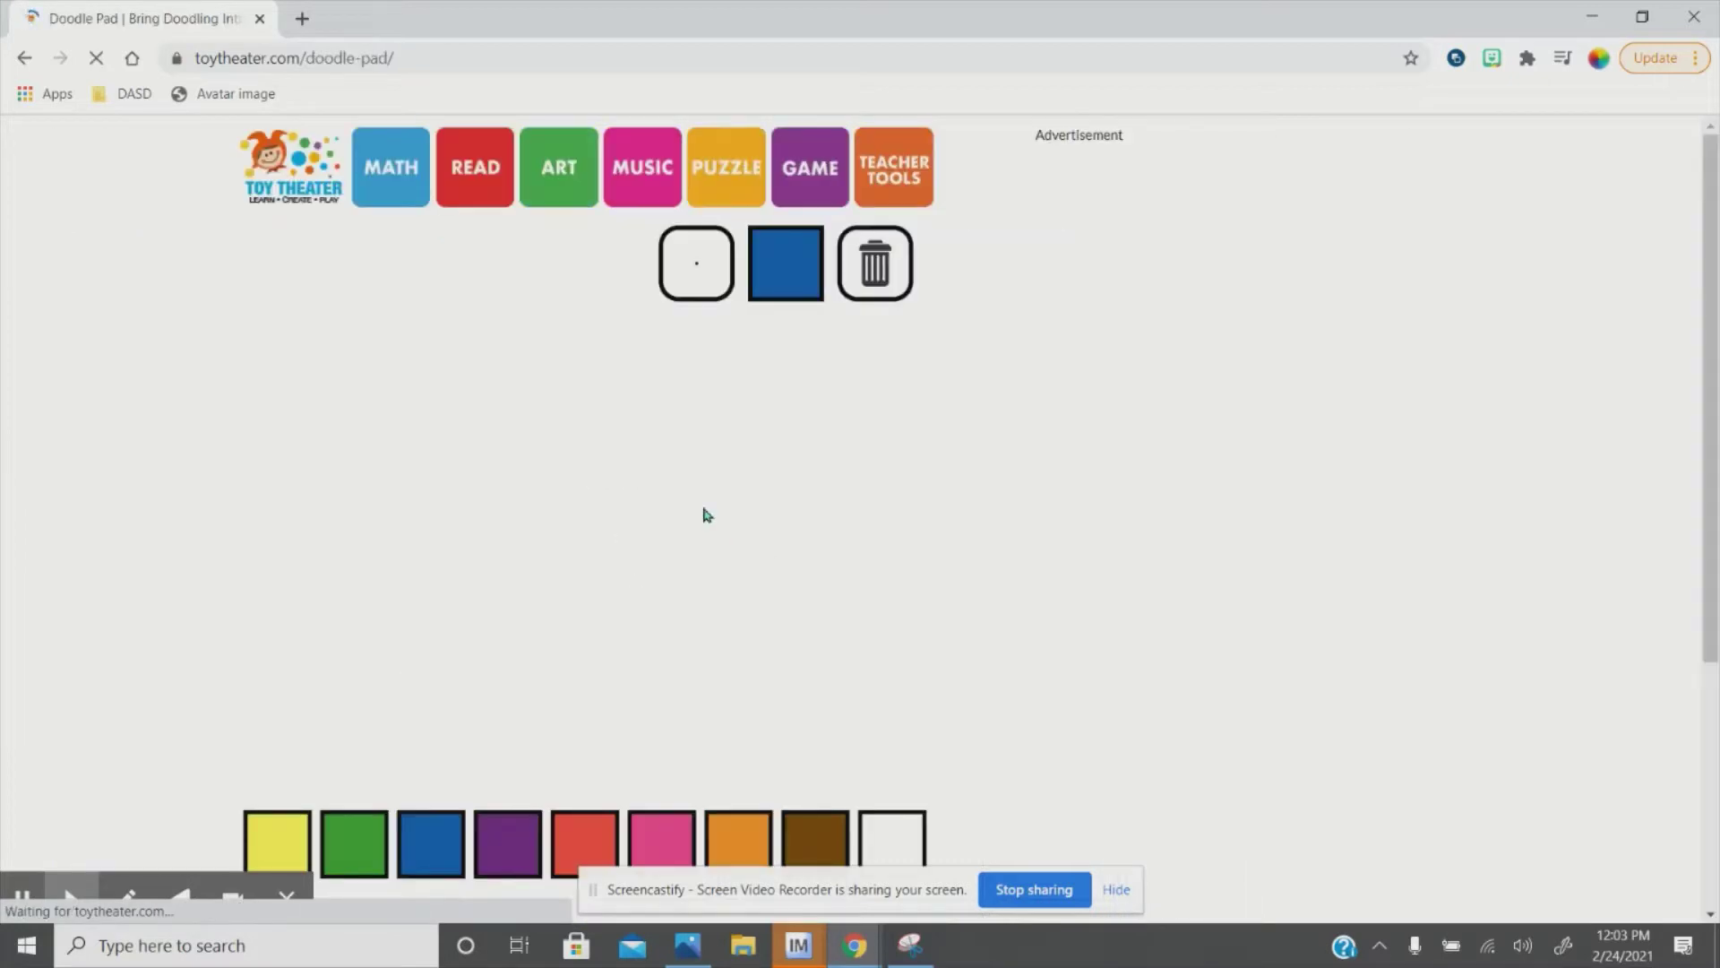
mouse_move(494, 414)
left_mouse_down()
mouse_move(600, 629)
mouse_move(686, 667)
left_mouse_up()
mouse_move(502, 379)
left_mouse_down()
mouse_move(399, 626)
mouse_move(407, 524)
left_mouse_up()
left_click_drag(391, 378, 549, 611)
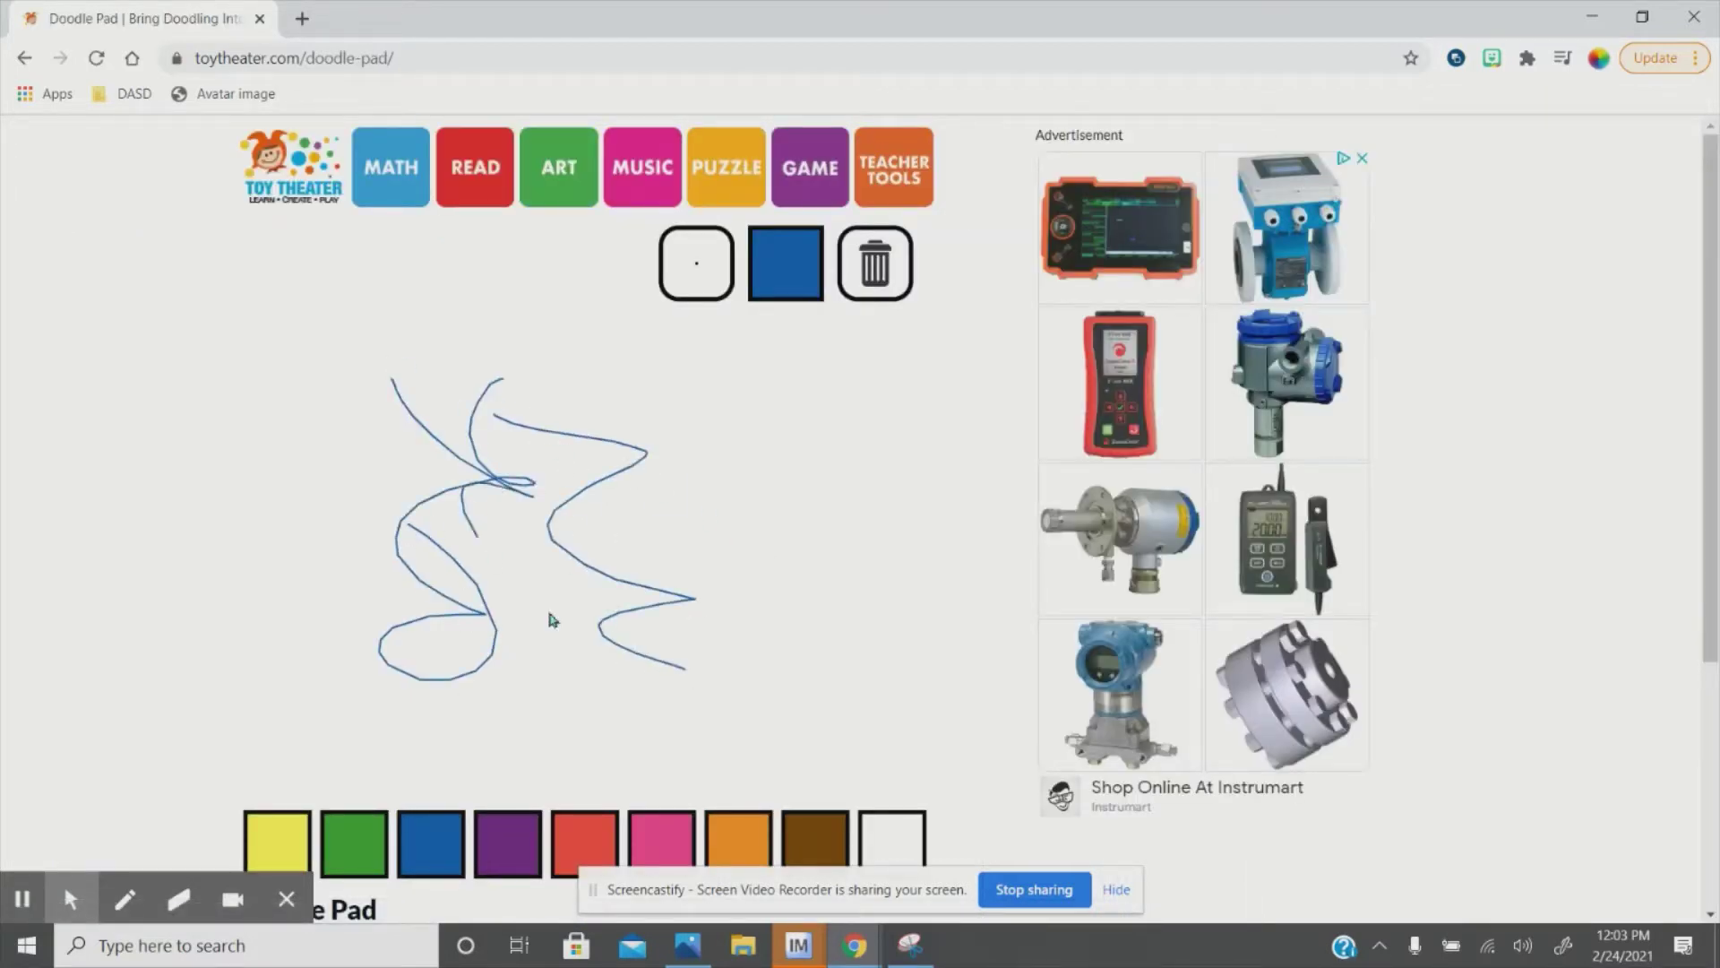
- Switch to a thick round brush and draw a wavy blue stroke beside the thin squiggles
left_click(696, 262)
left_click(696, 639)
mouse_move(778, 358)
left_mouse_down()
mouse_move(748, 678)
mouse_move(605, 685)
left_mouse_up()
- Choose a magenta-purple shade from the purple colours and draw two thick curved strokes over the thin squiggles
left_click(496, 847)
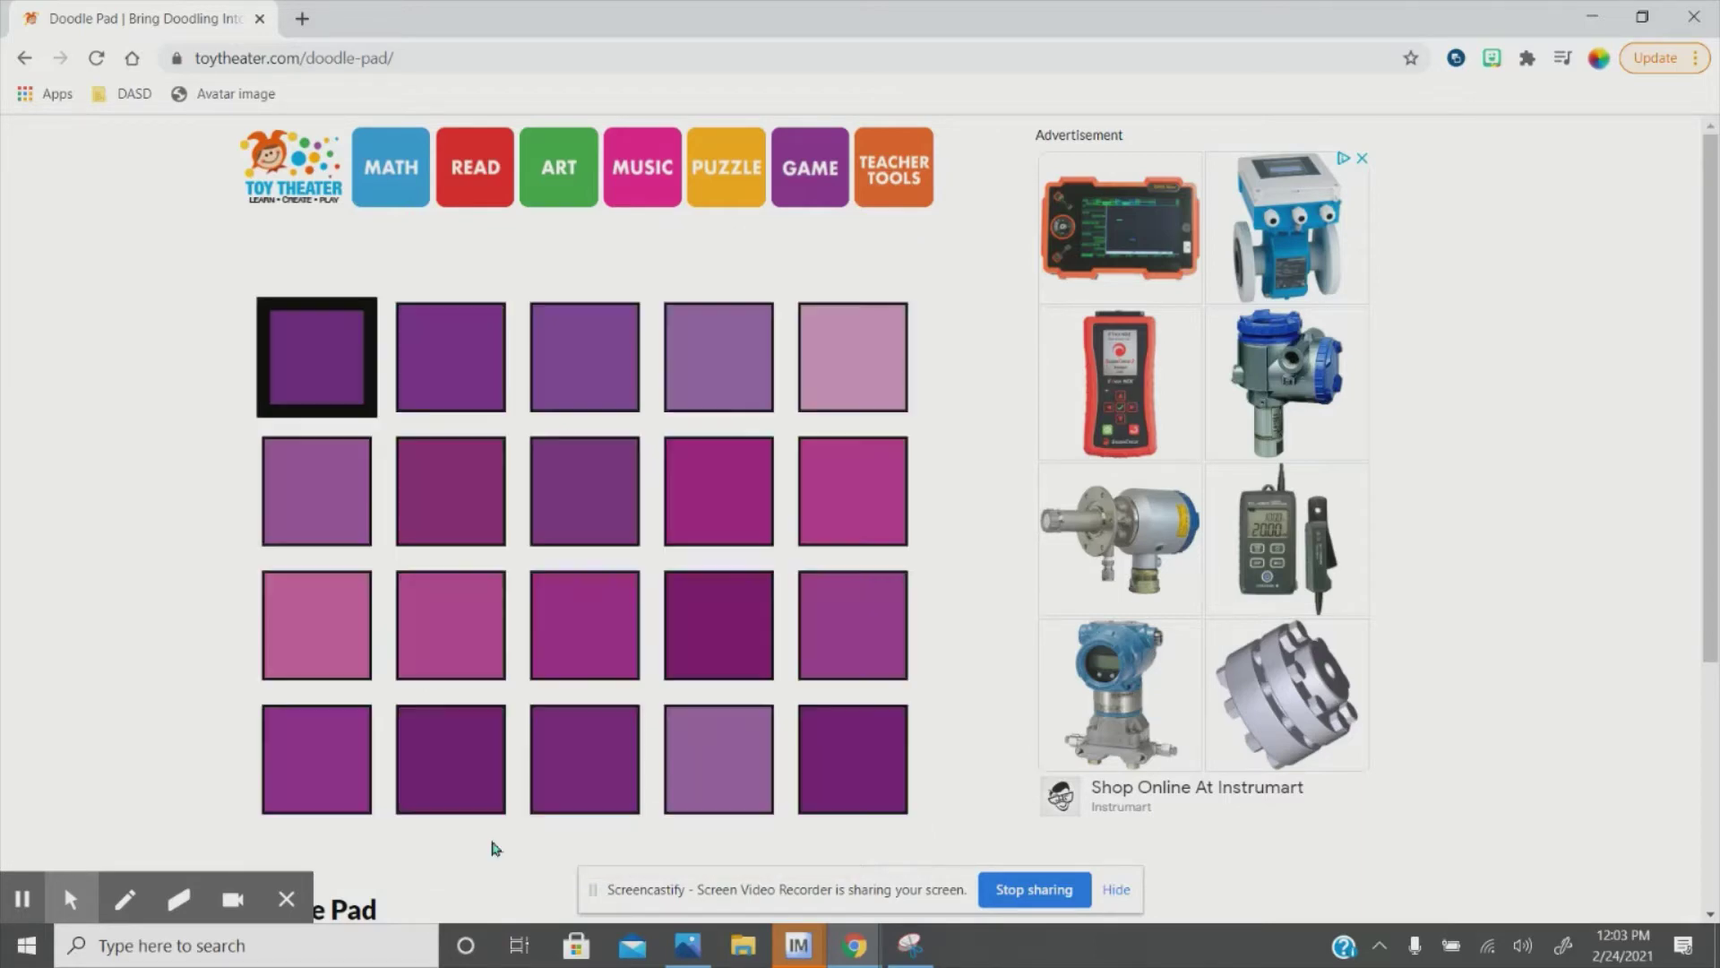
left_click(725, 550)
left_click_drag(484, 466, 560, 542)
mouse_move(468, 501)
left_mouse_down()
mouse_move(518, 669)
mouse_move(542, 670)
left_mouse_up()
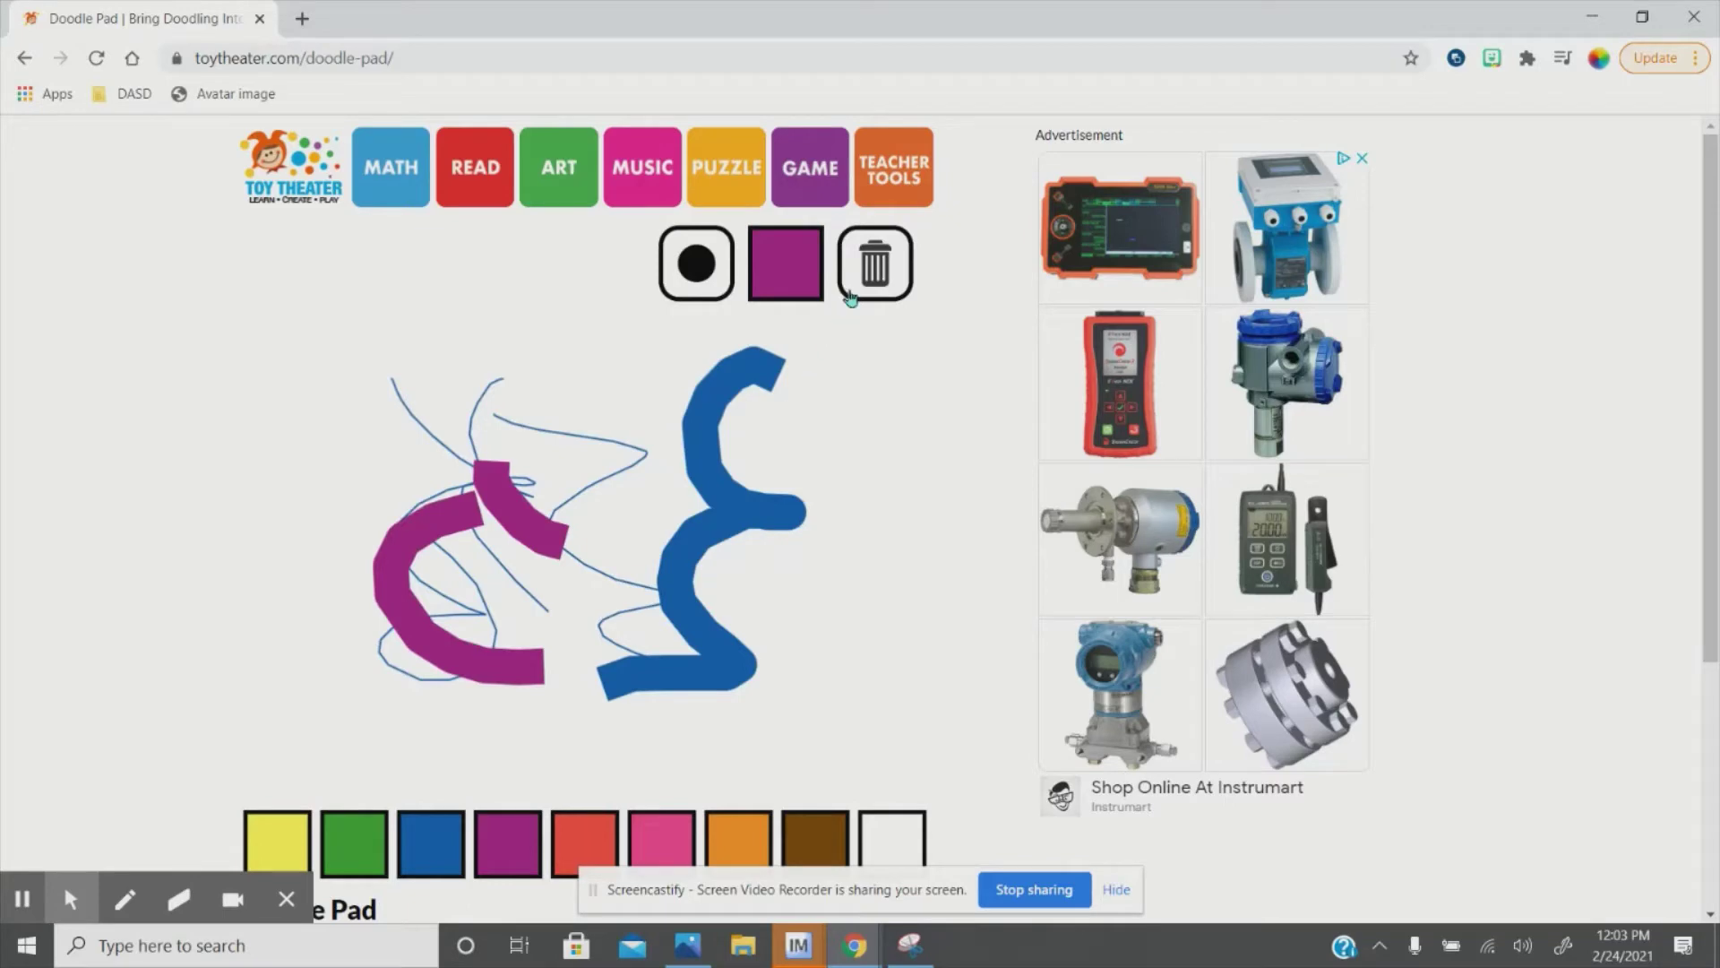
- Open the Sticker activity from the Art category and set the fish tank as its background
left_click(573, 197)
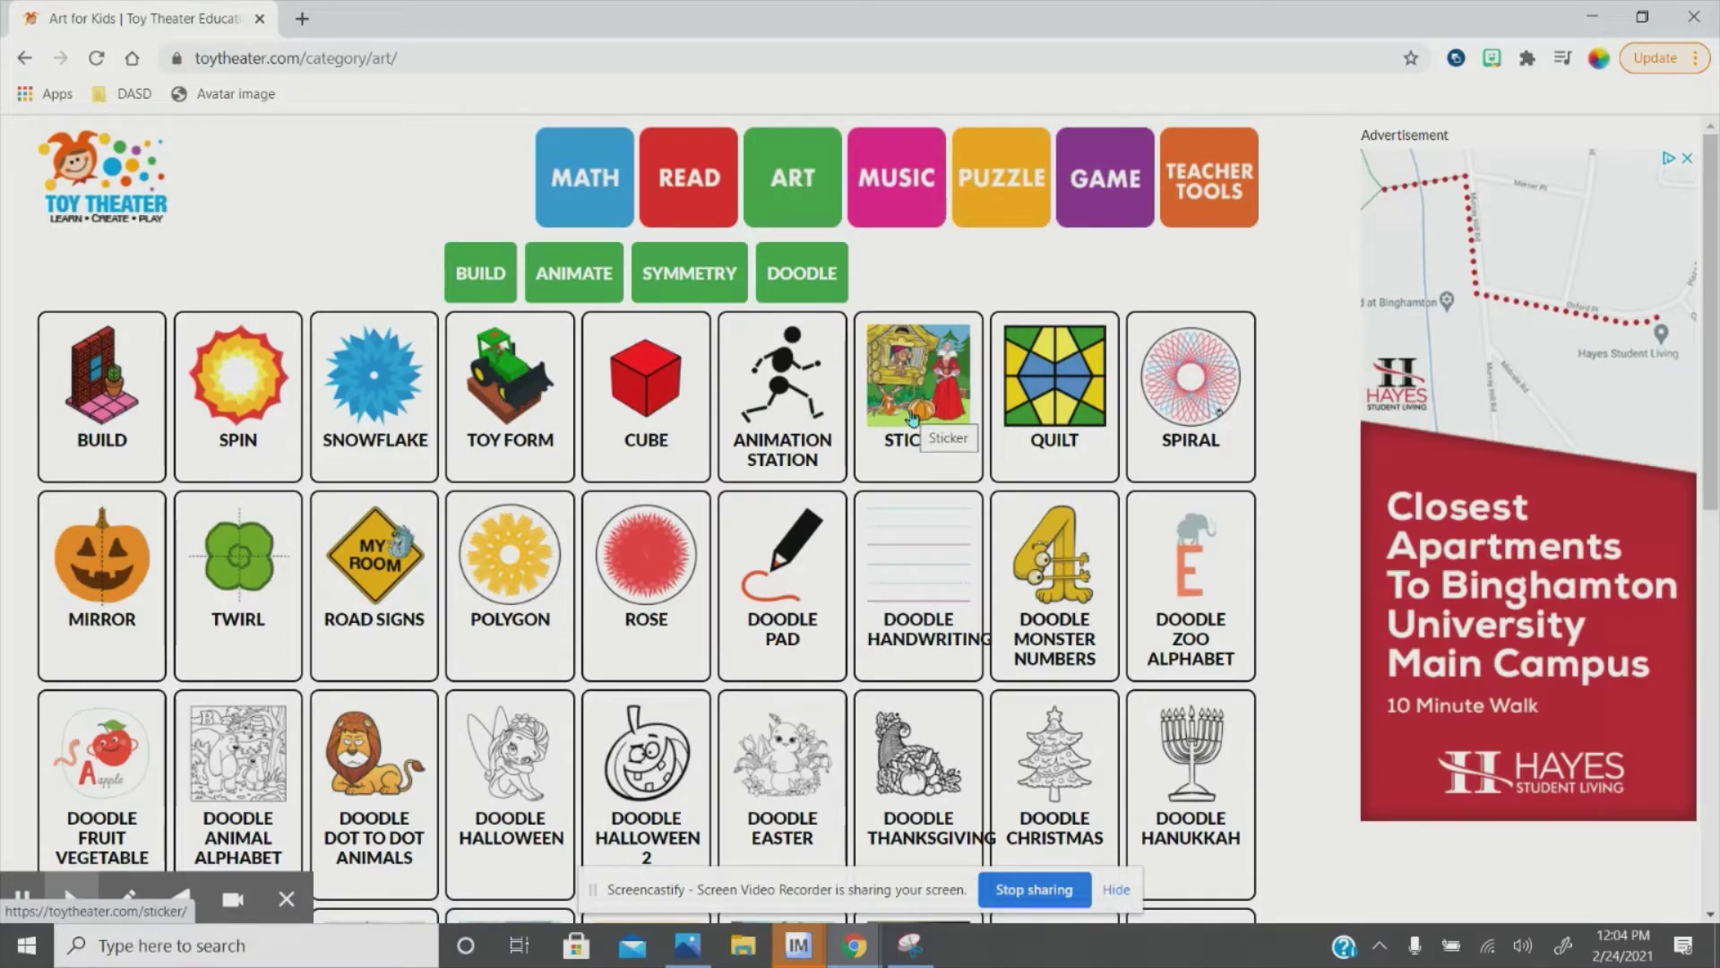
left_click(912, 417)
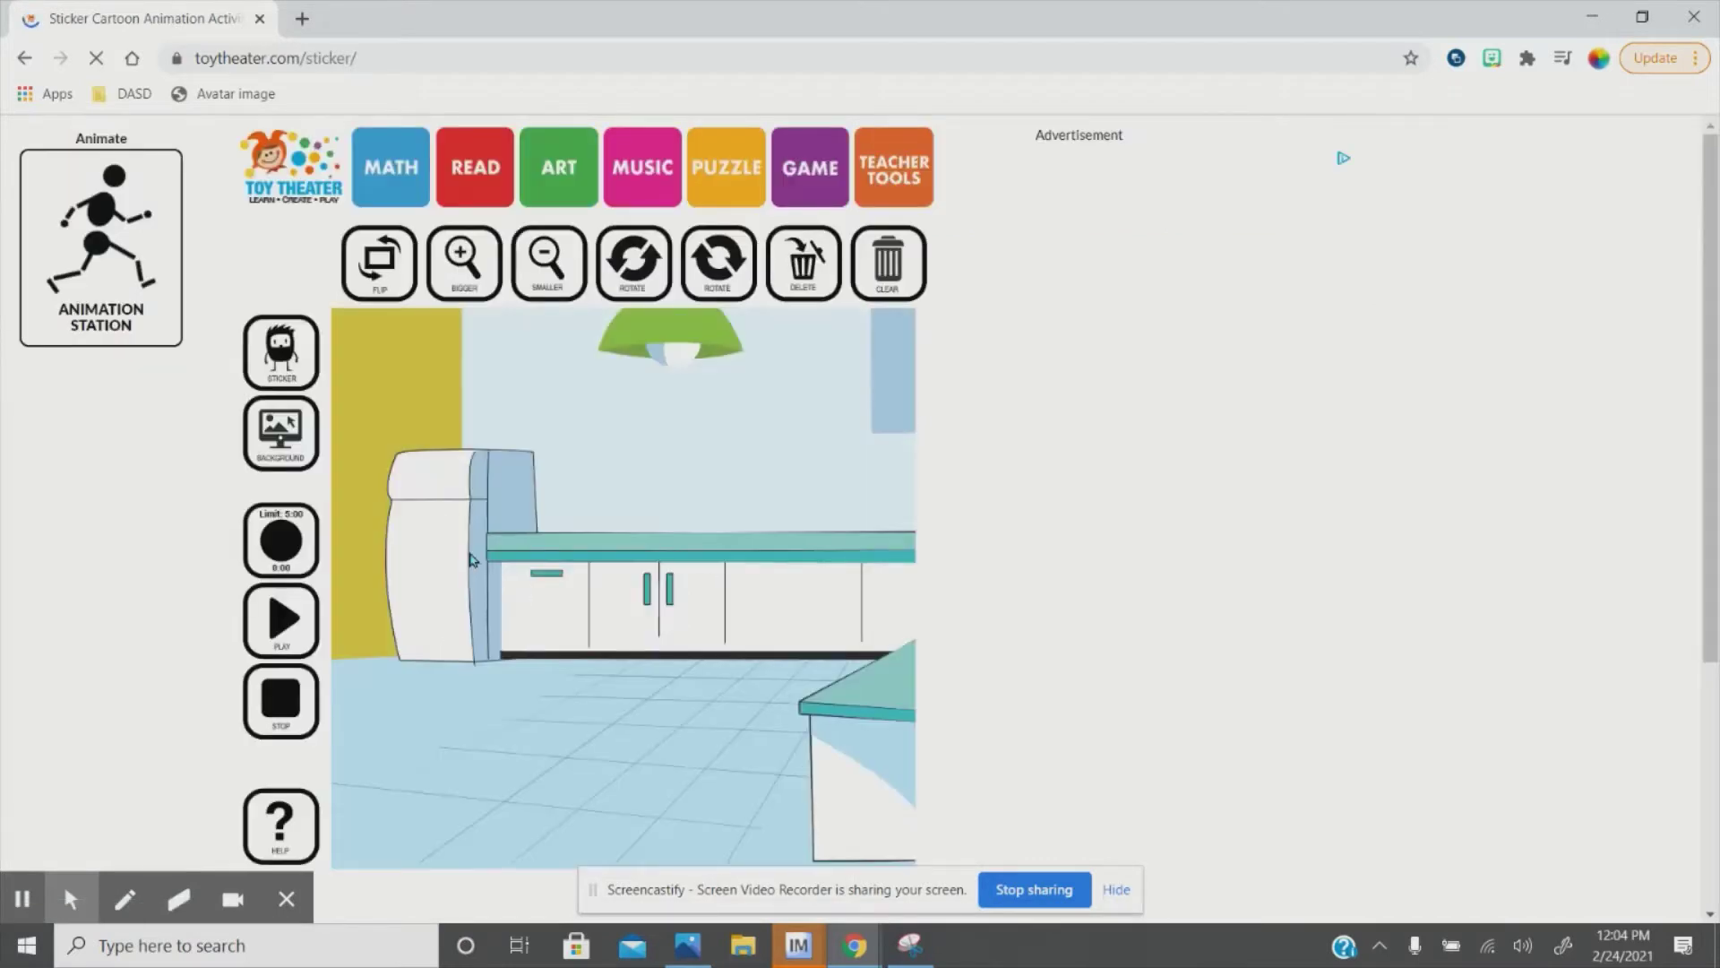
left_click(281, 455)
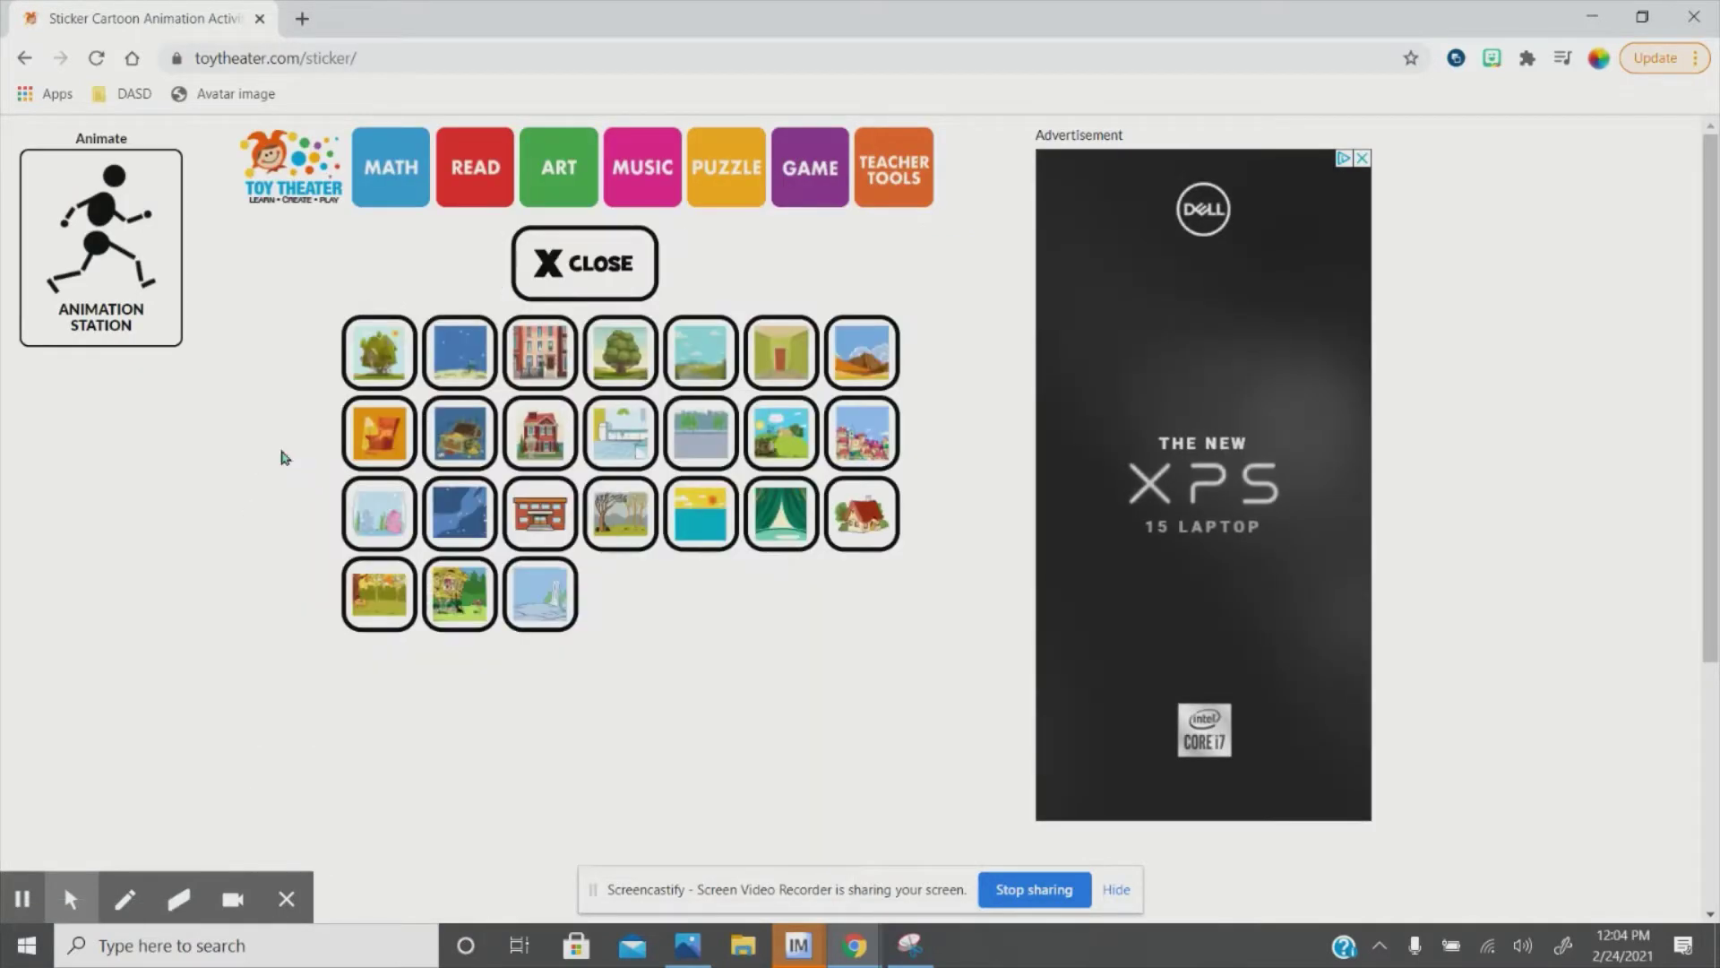
left_click(394, 528)
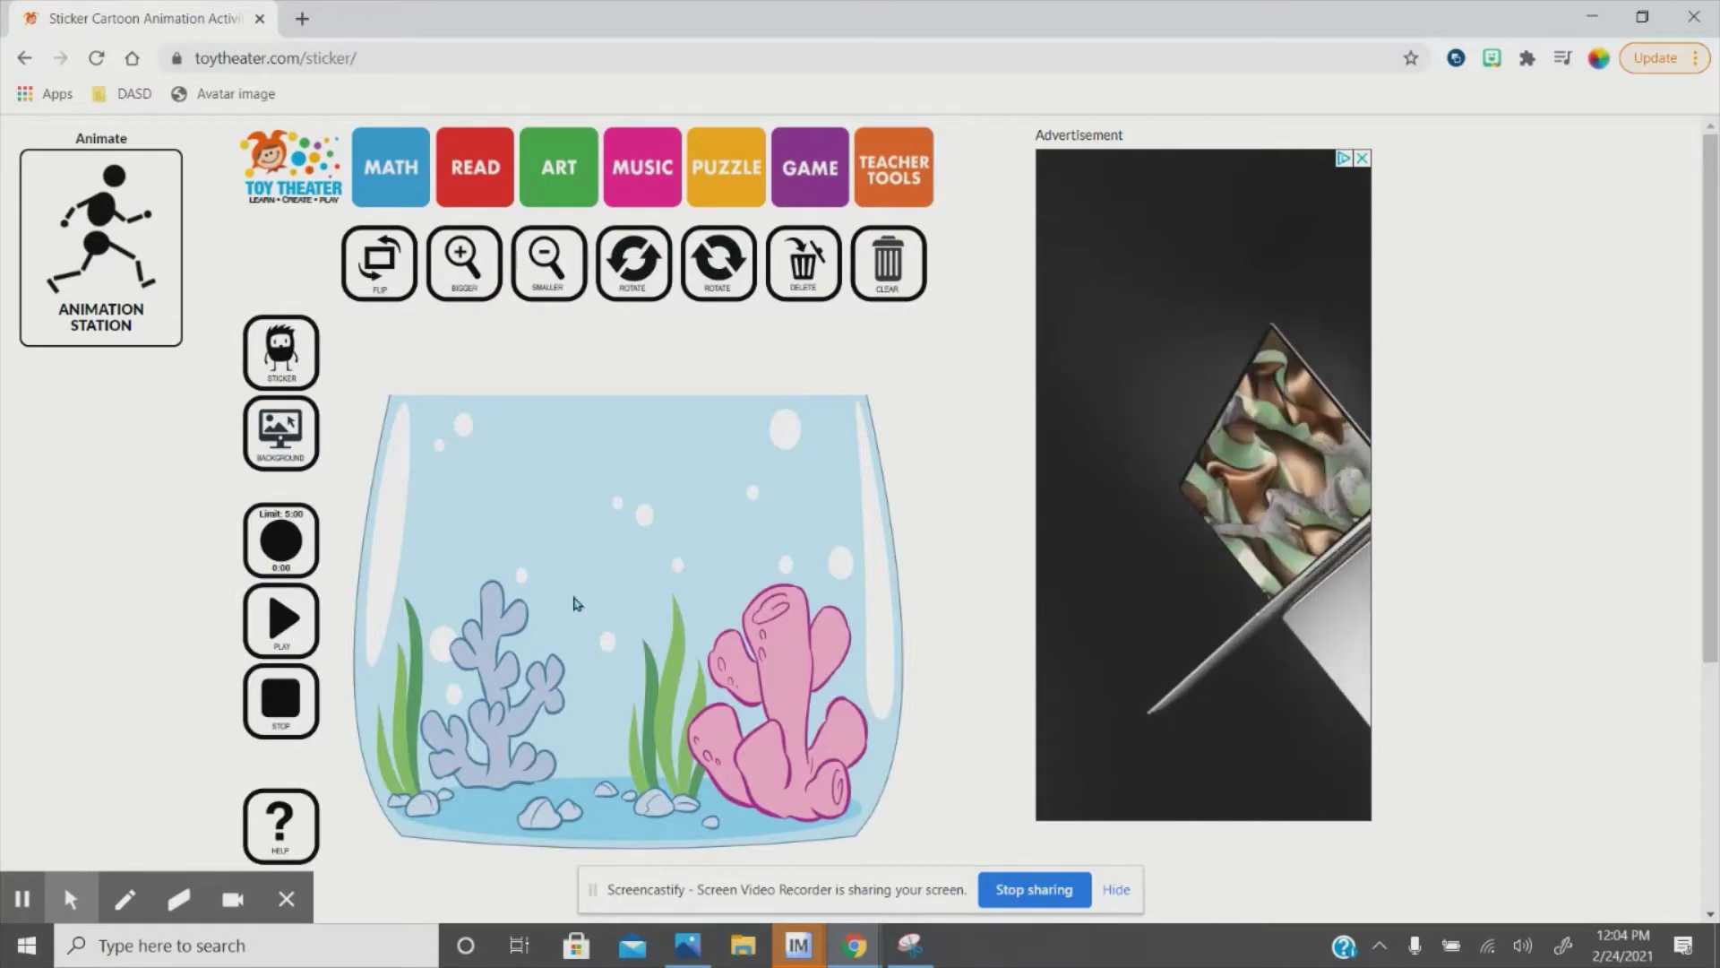
- Add the open-mouthed shark sticker from the Ocean category to the fish tank
left_click(283, 351)
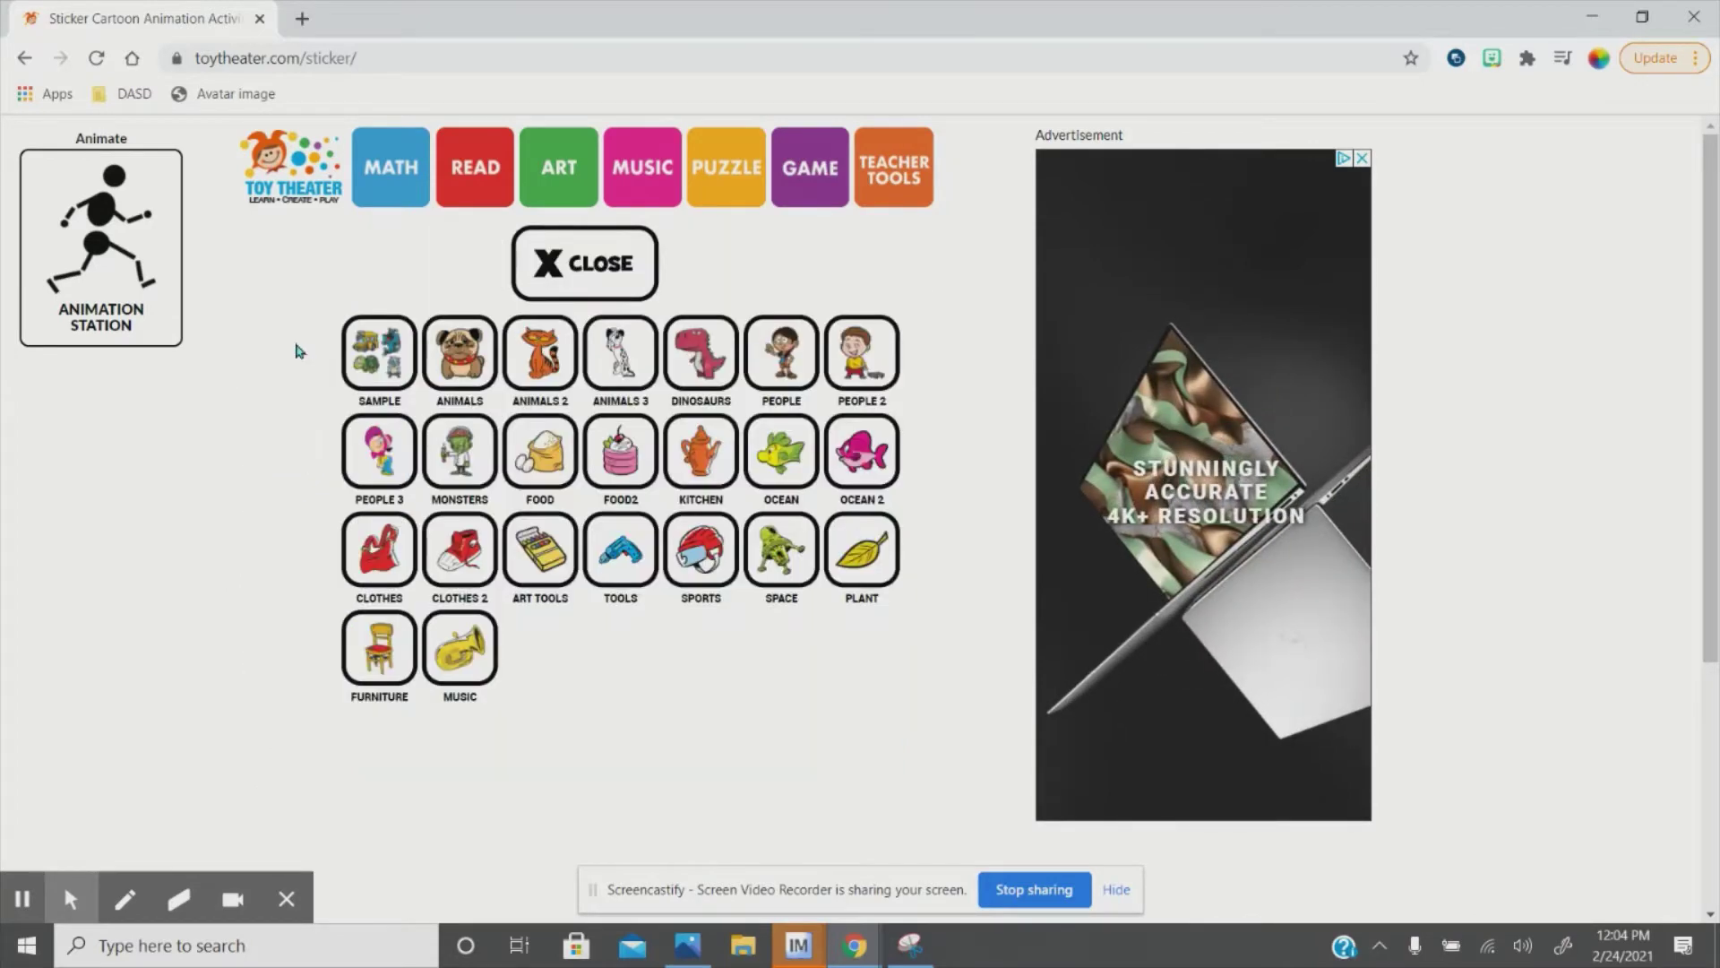
left_click(800, 468)
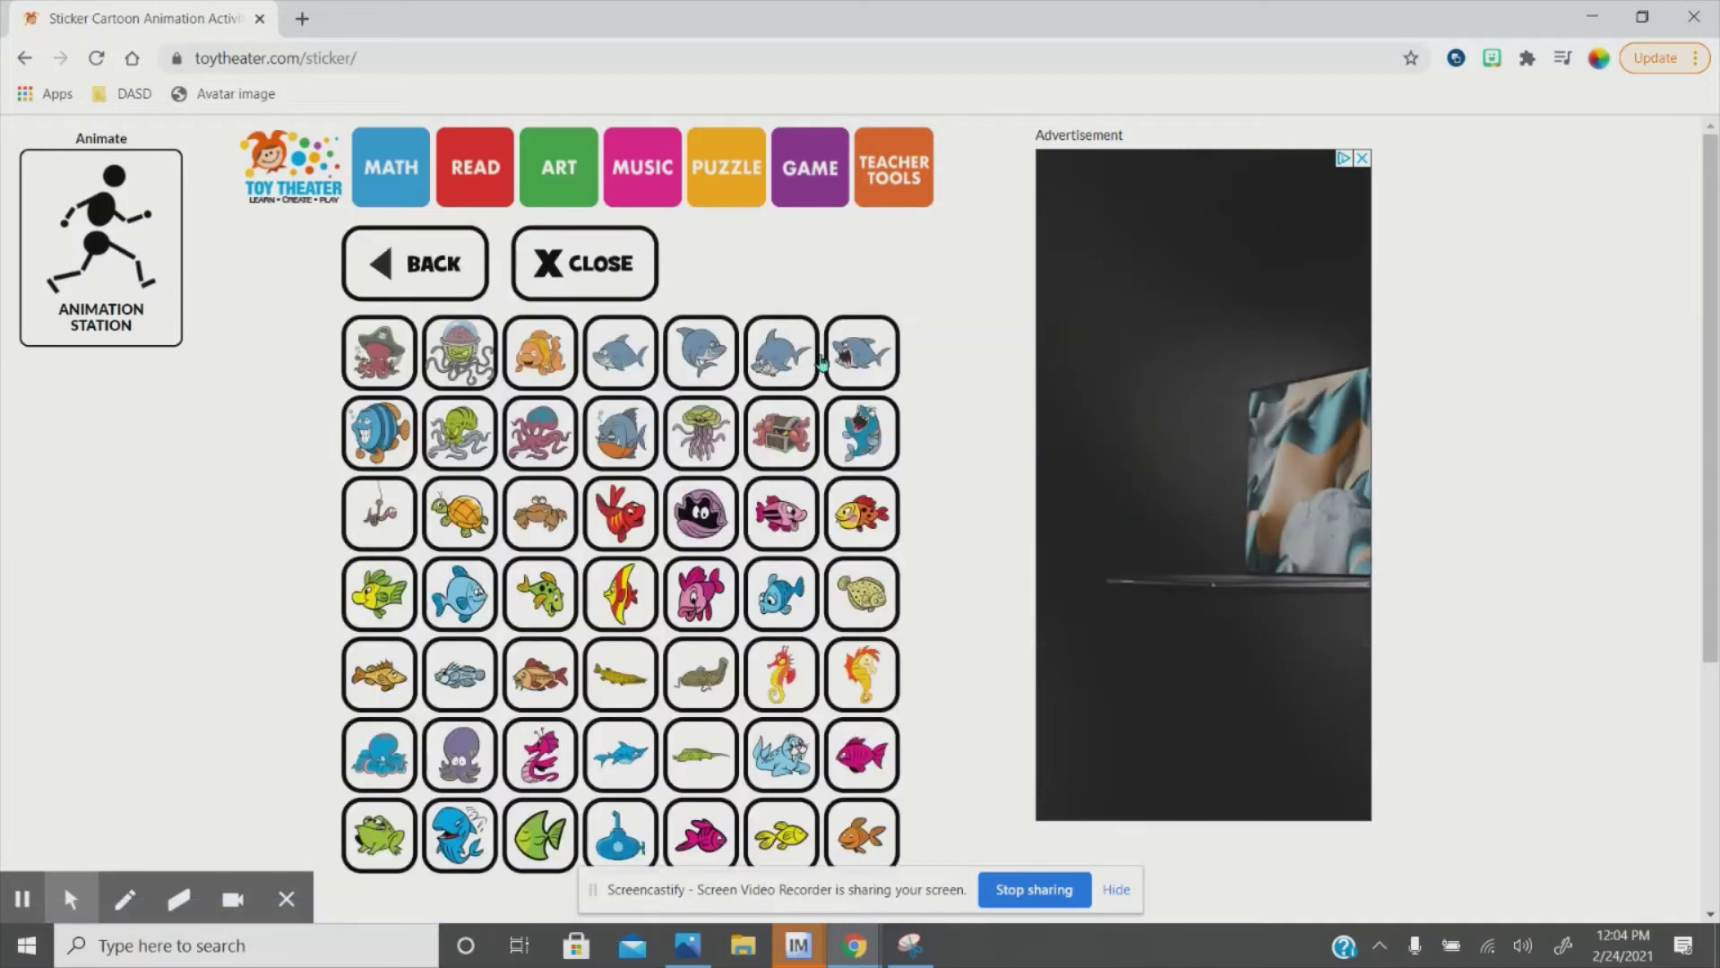
left_click(798, 351)
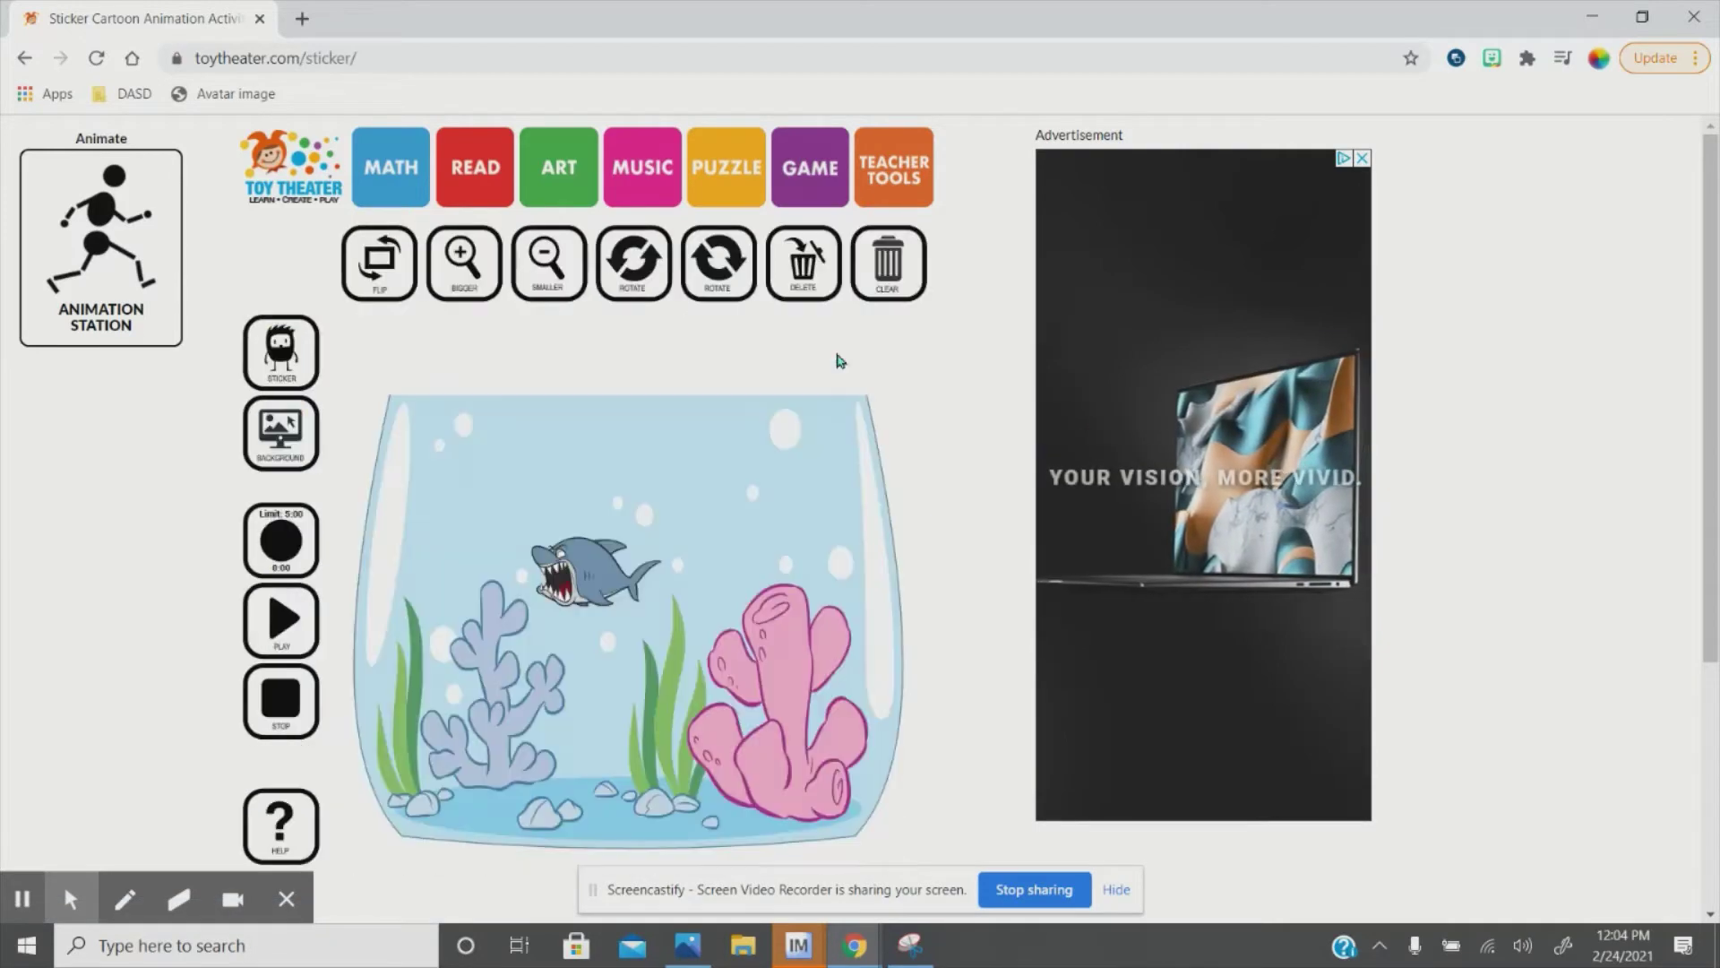
- Enlarge the shark sticker repeatedly until it spans most of the fish tank's width
left_click(451, 247)
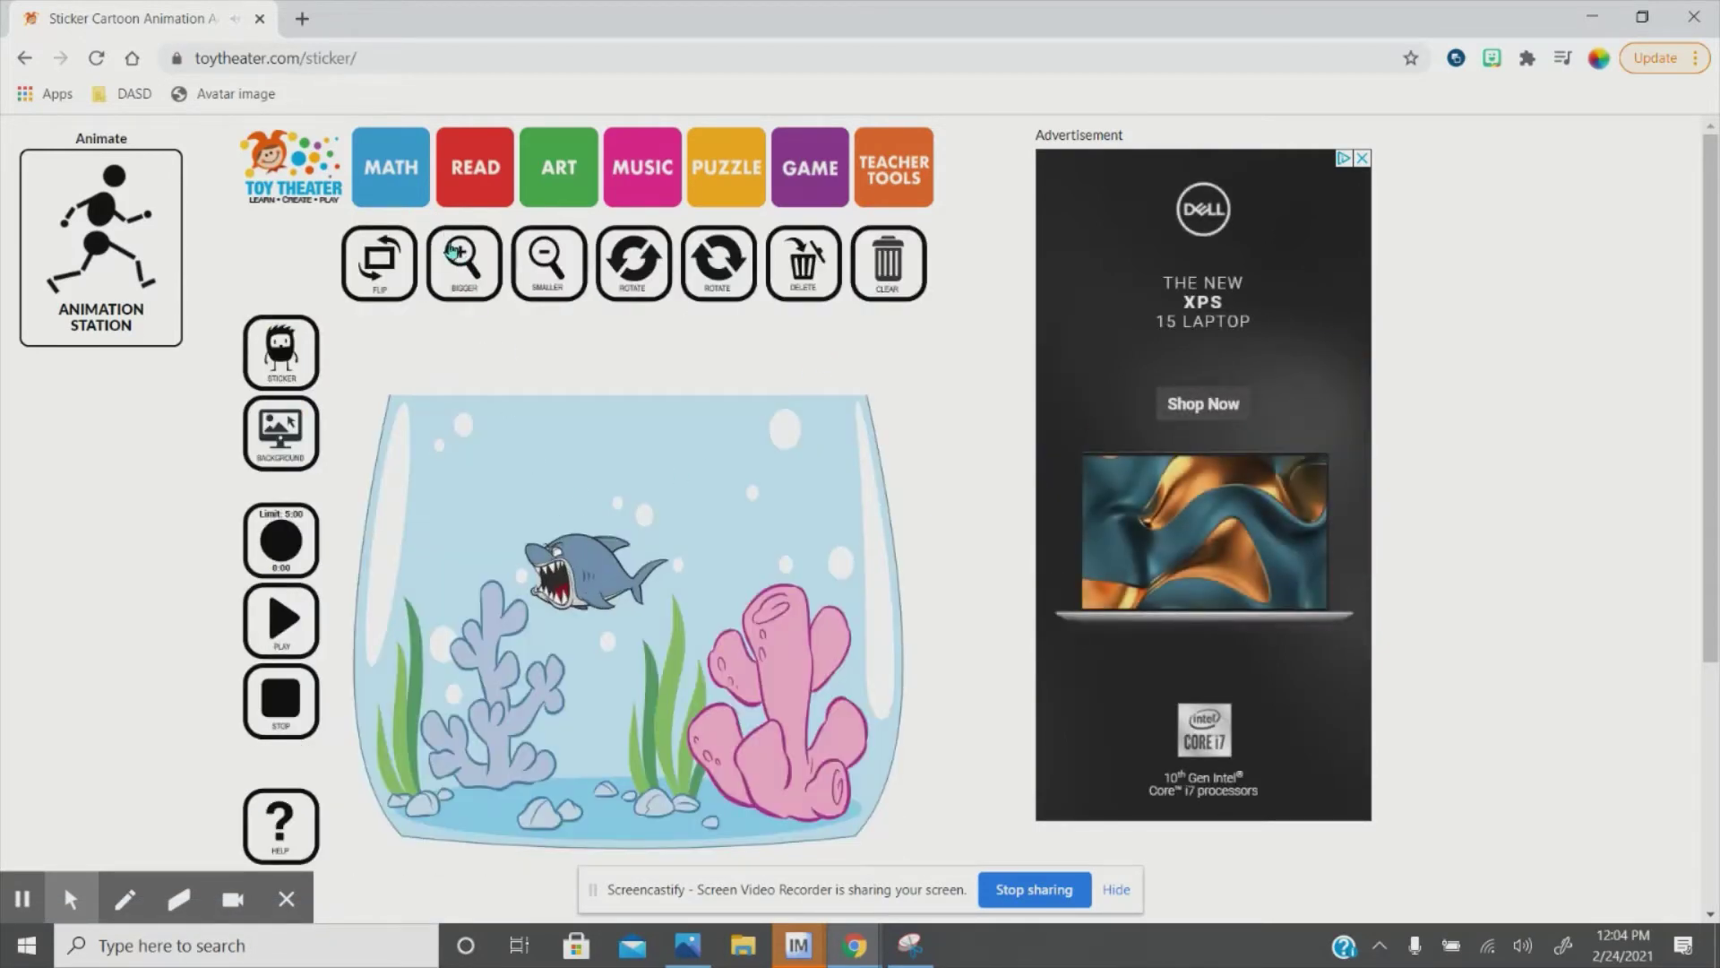
left_click(452, 251)
left_click(453, 253)
left_click(452, 254)
left_click(452, 254)
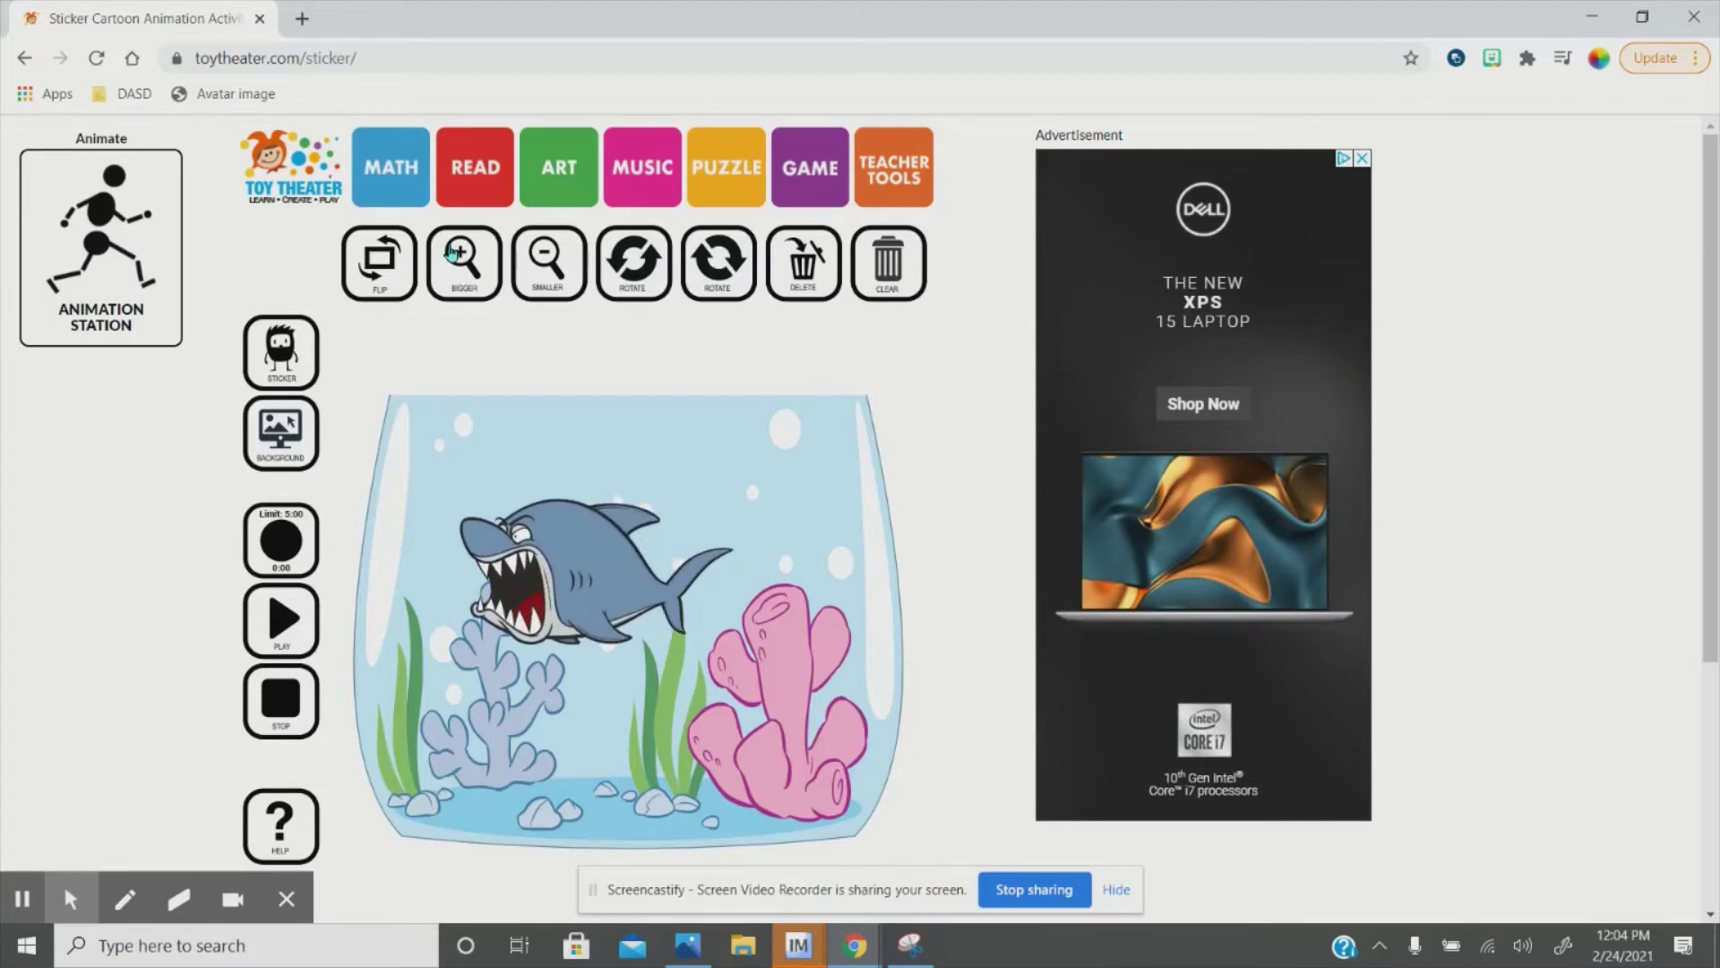
left_click(452, 254)
left_click(453, 254)
left_click(453, 253)
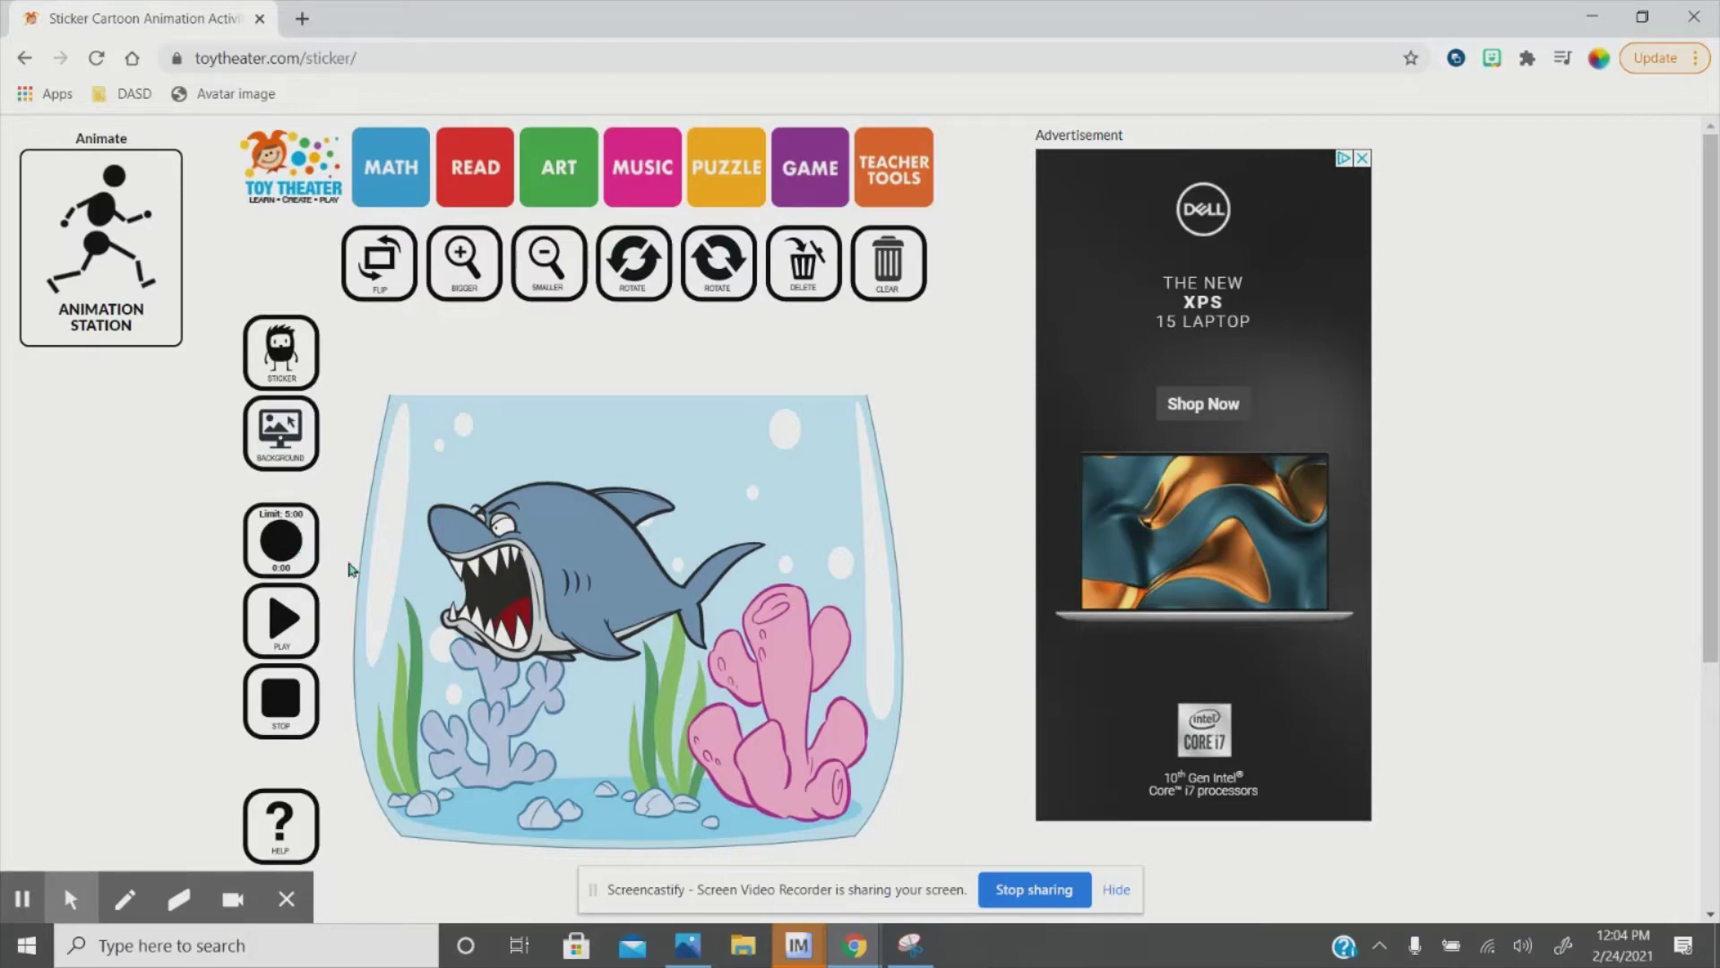
- Record the shark swimming back and forth across the fish tank, flipping it to face each new direction
left_click_drag(559, 597, 472, 603)
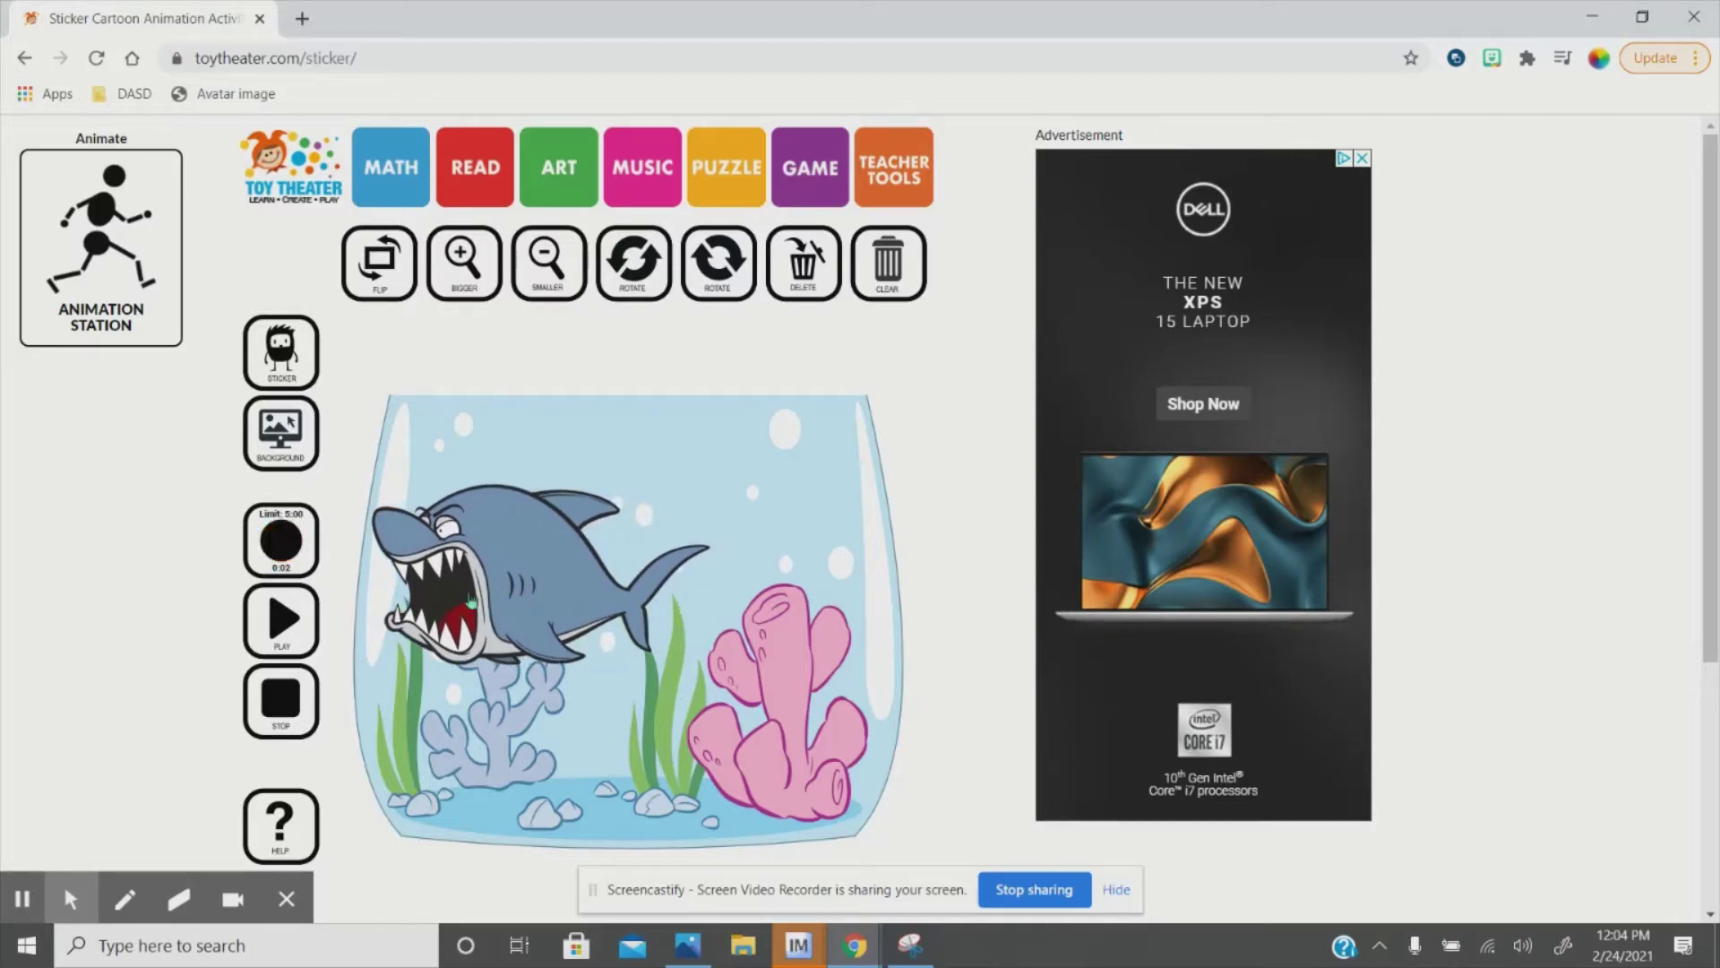
left_click(415, 281)
left_click_drag(527, 540, 487, 487)
left_click(387, 288)
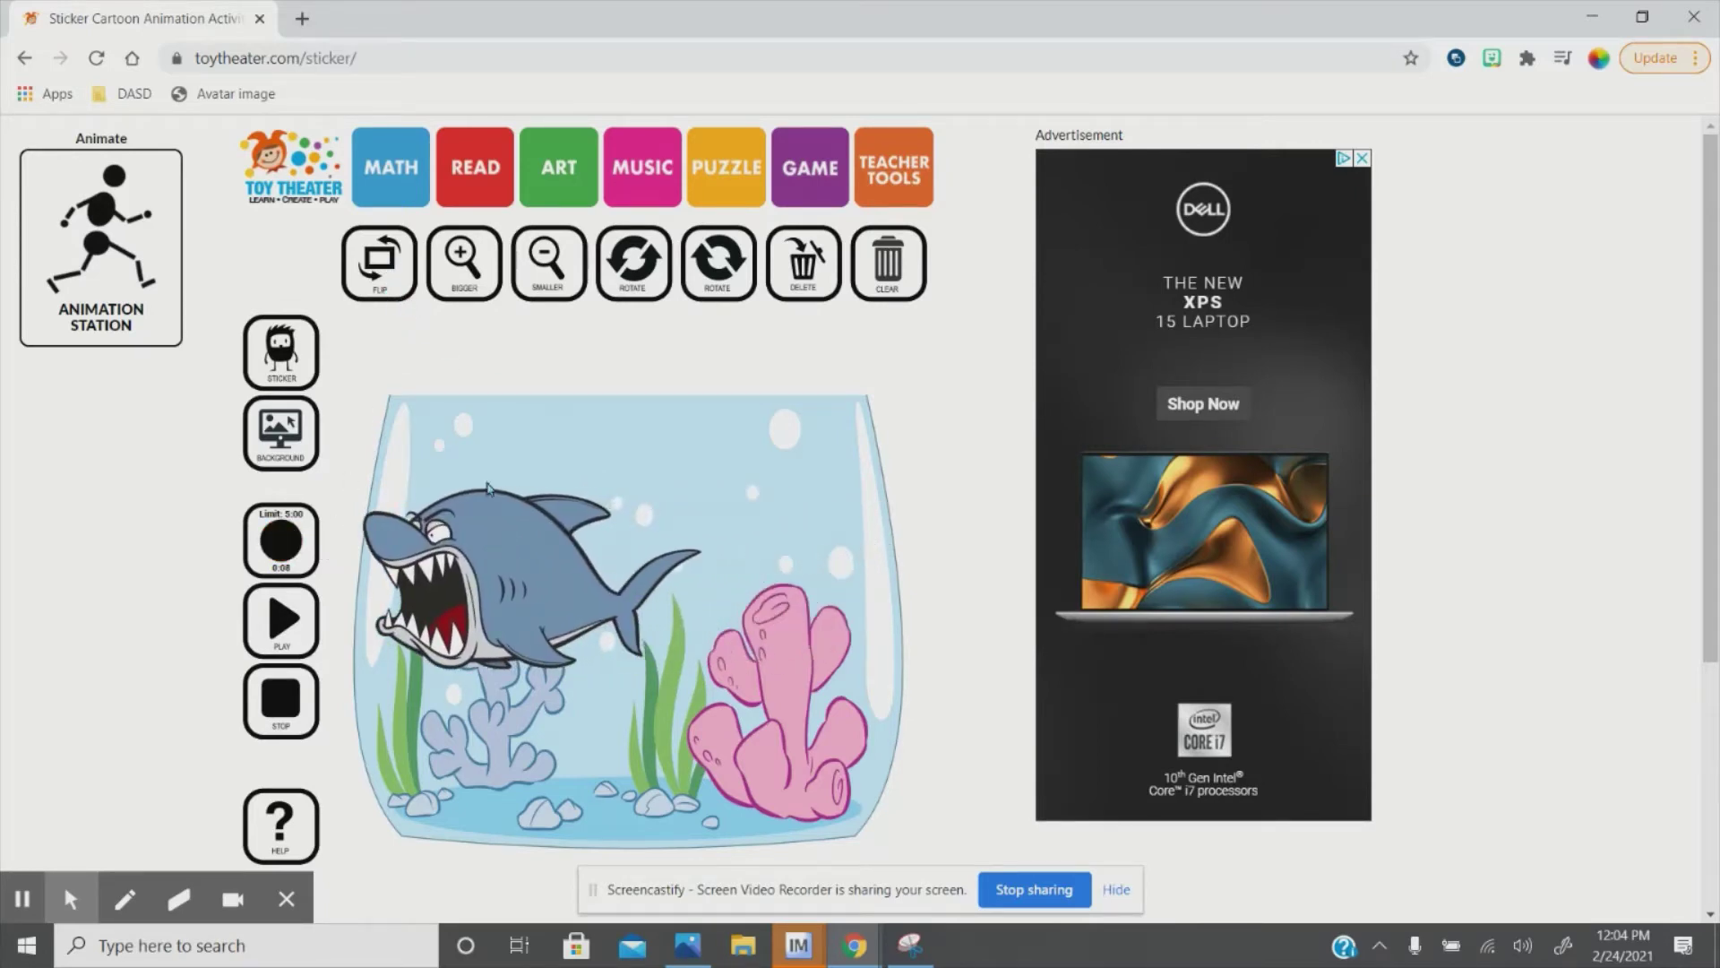
left_click(391, 273)
left_click_drag(542, 594, 511, 567)
left_click(417, 272)
left_click(379, 267)
left_click(406, 283)
left_click(381, 291)
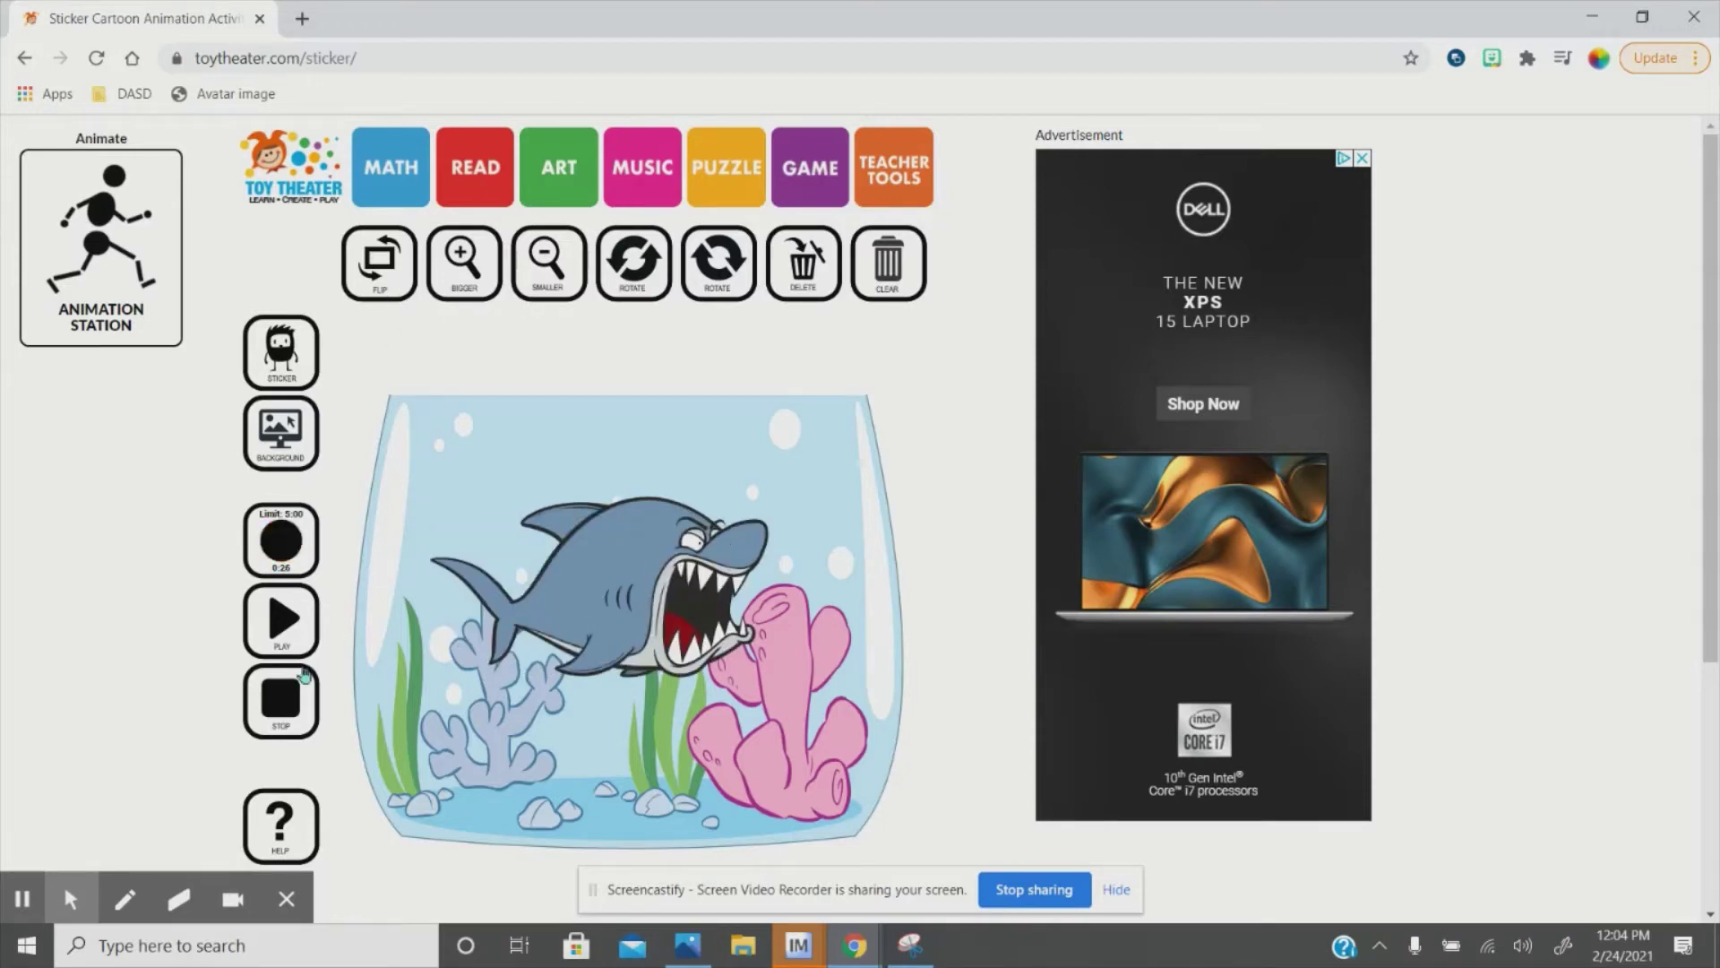
- Finish the recording by rotating the shark nose-up and moving it out of the tank, and play the animation back
left_click(739, 265)
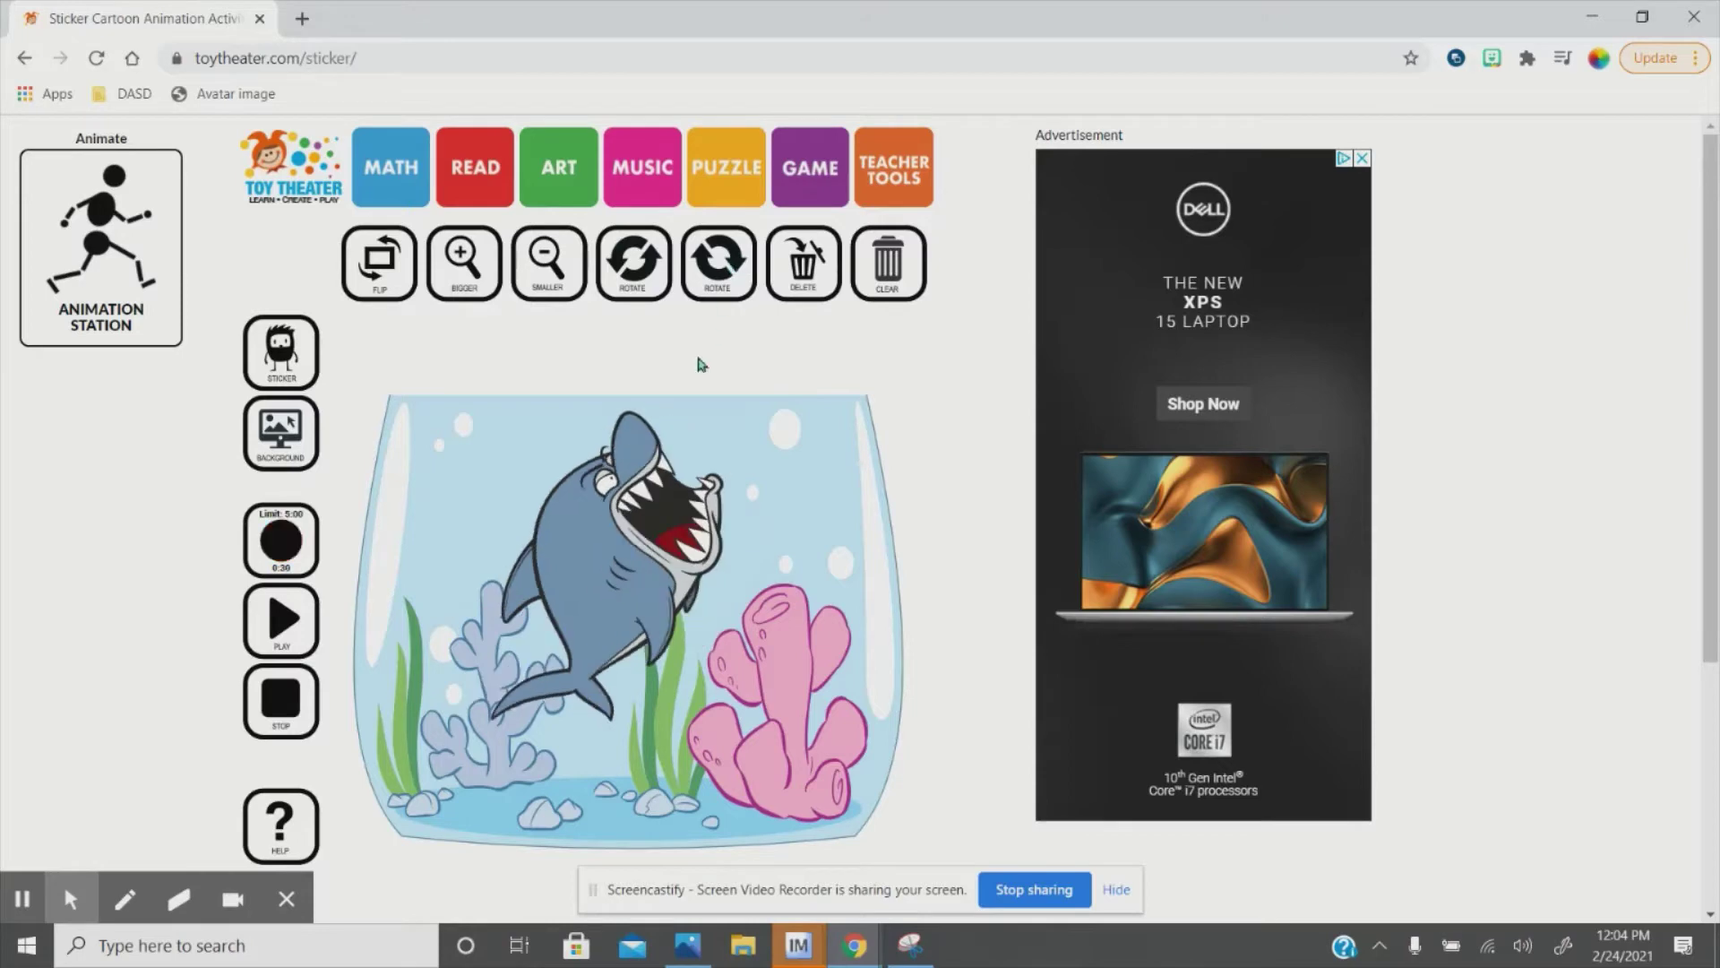
left_click_drag(588, 653, 941, 208)
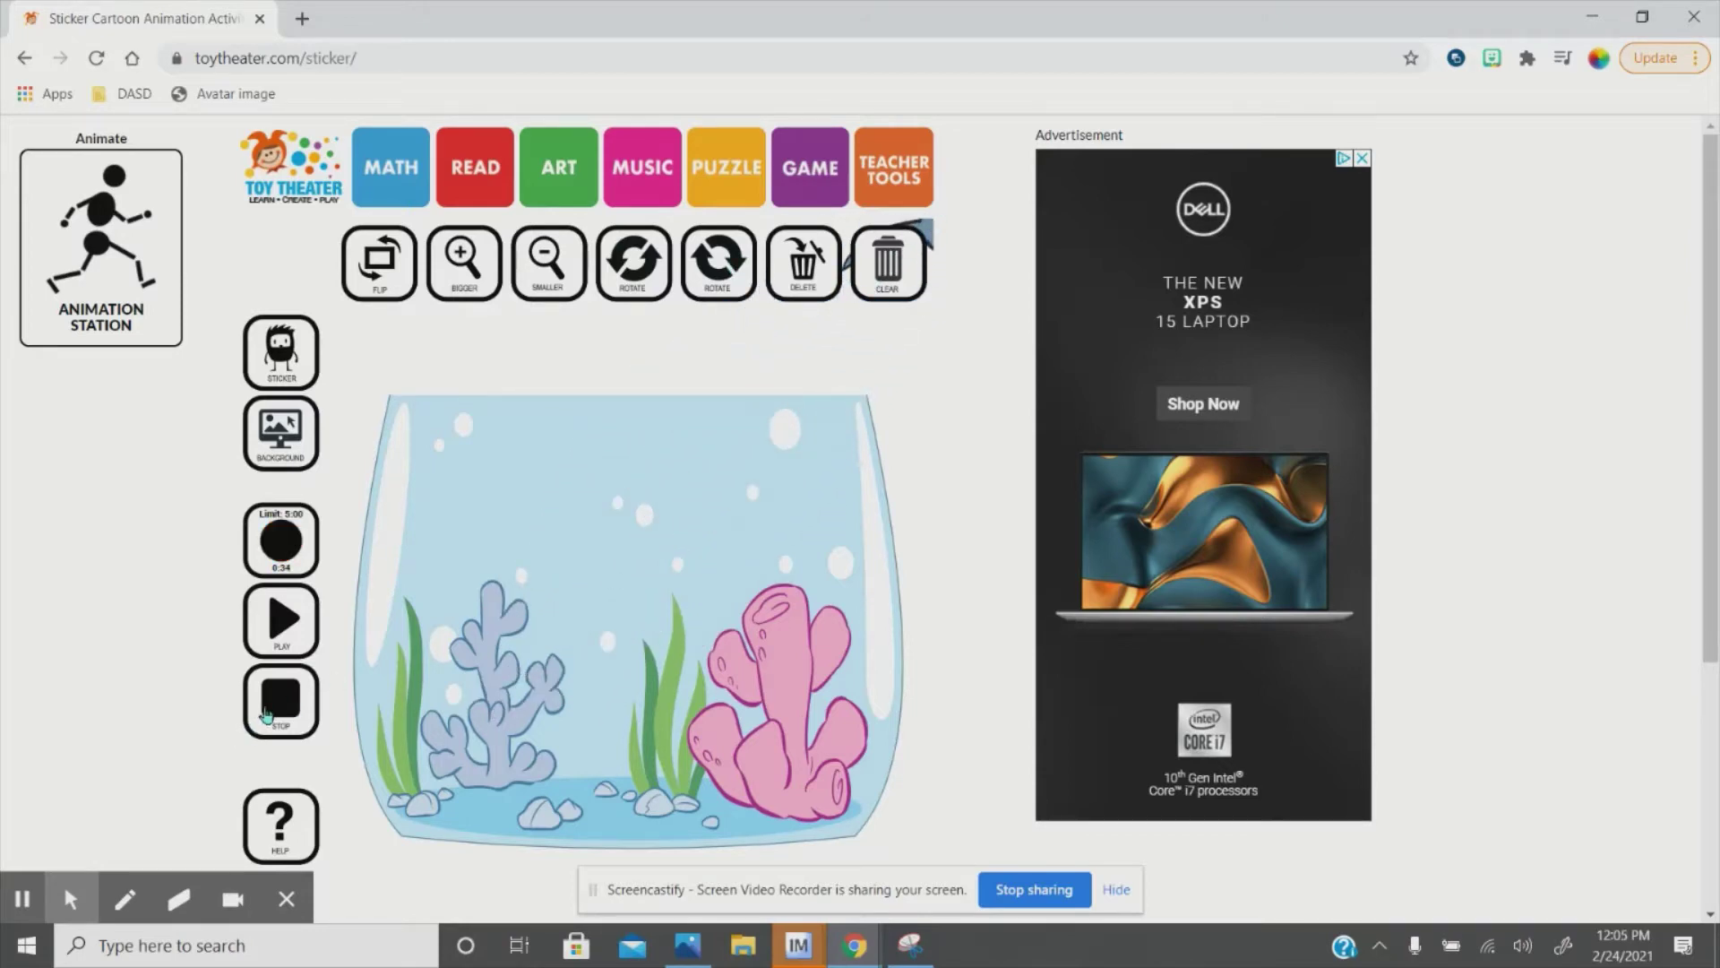
left_click(289, 633)
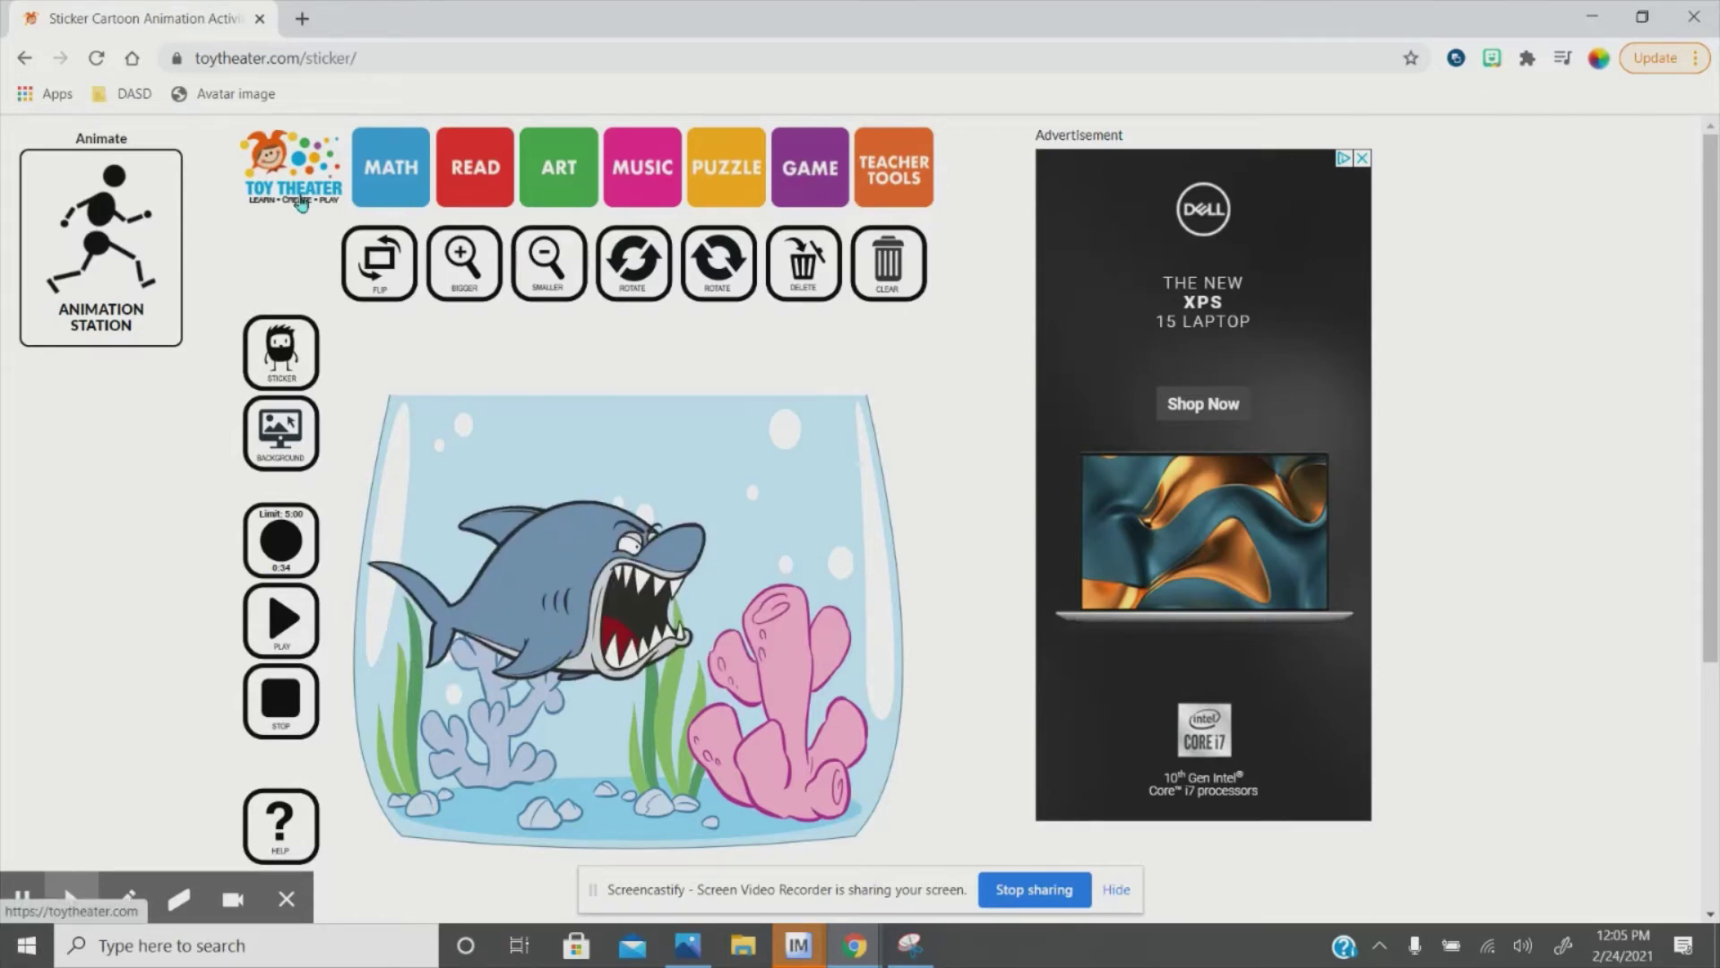
- Open the Animation Station activity and set a thick round brush with a light turquoise-blue colour
left_click(166, 297)
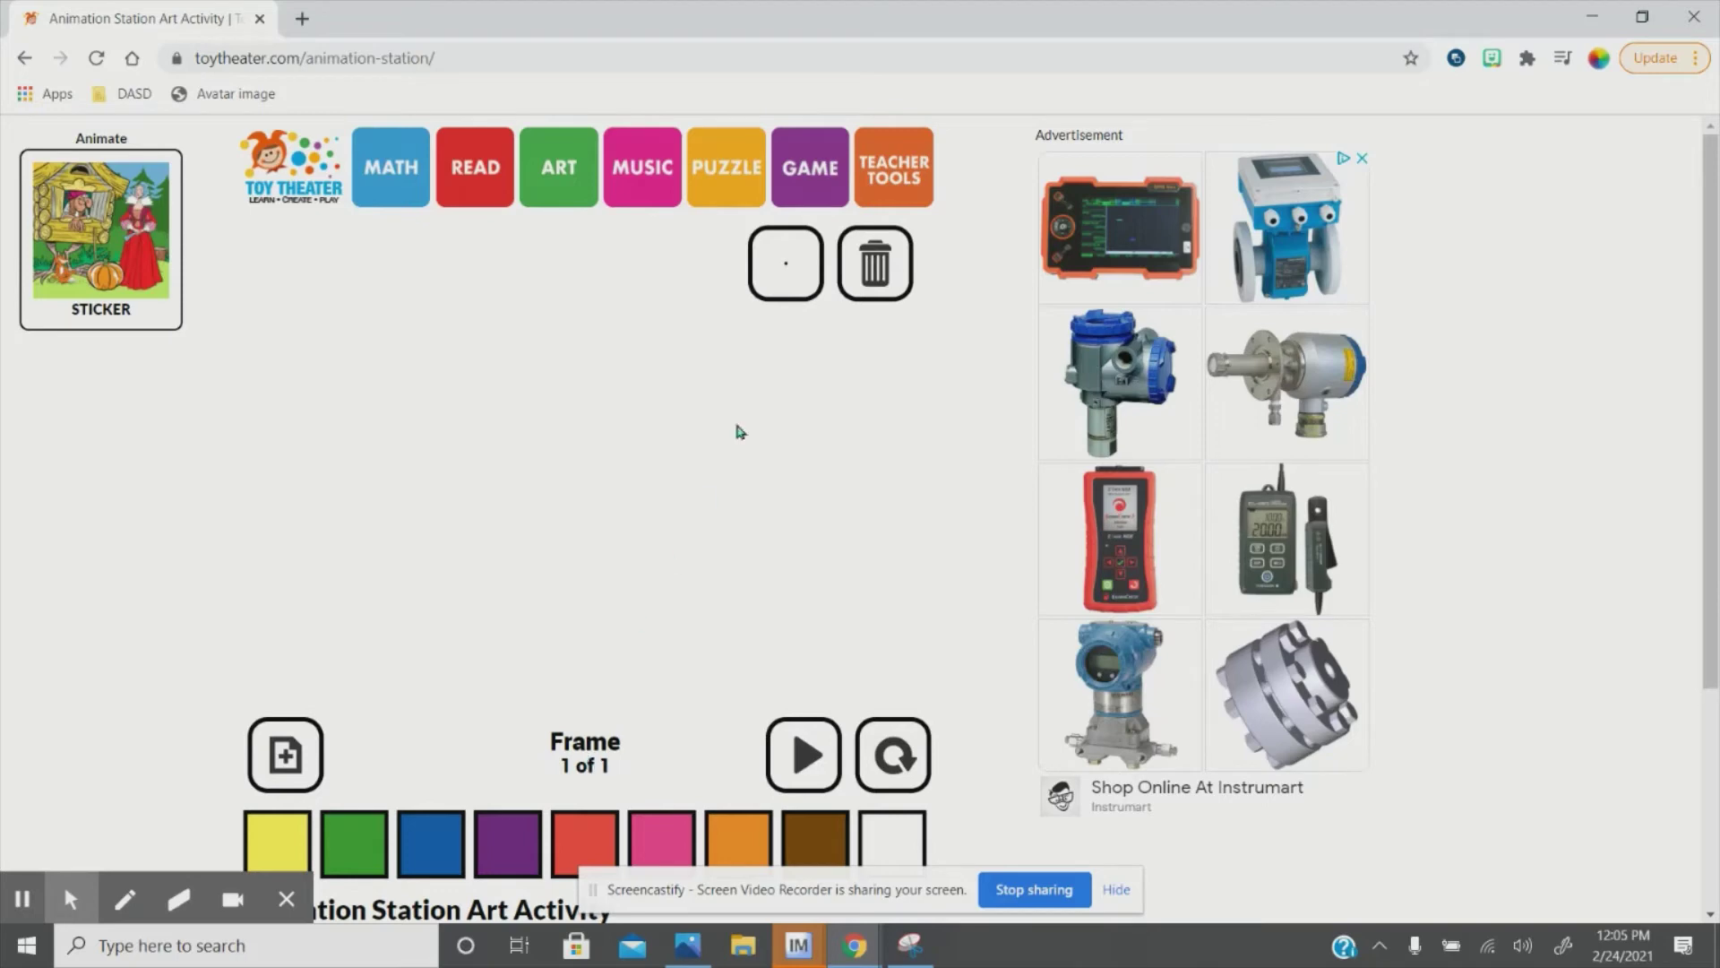
left_click(802, 288)
left_click(783, 647)
left_click(424, 844)
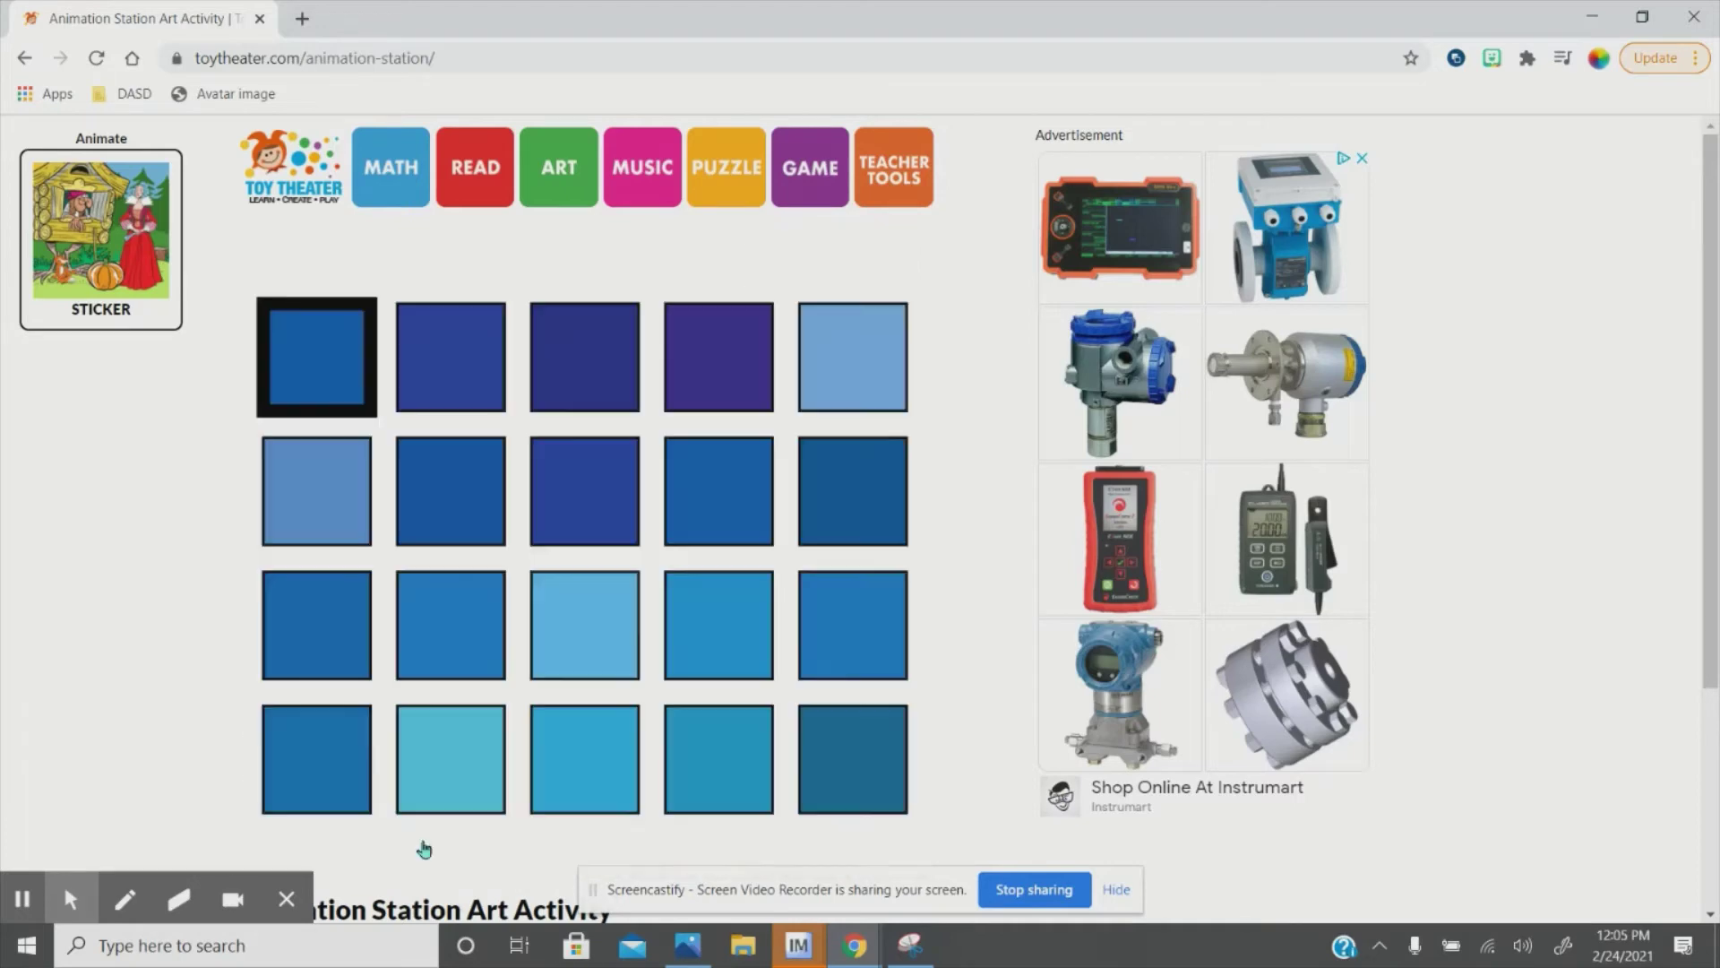
left_click(473, 757)
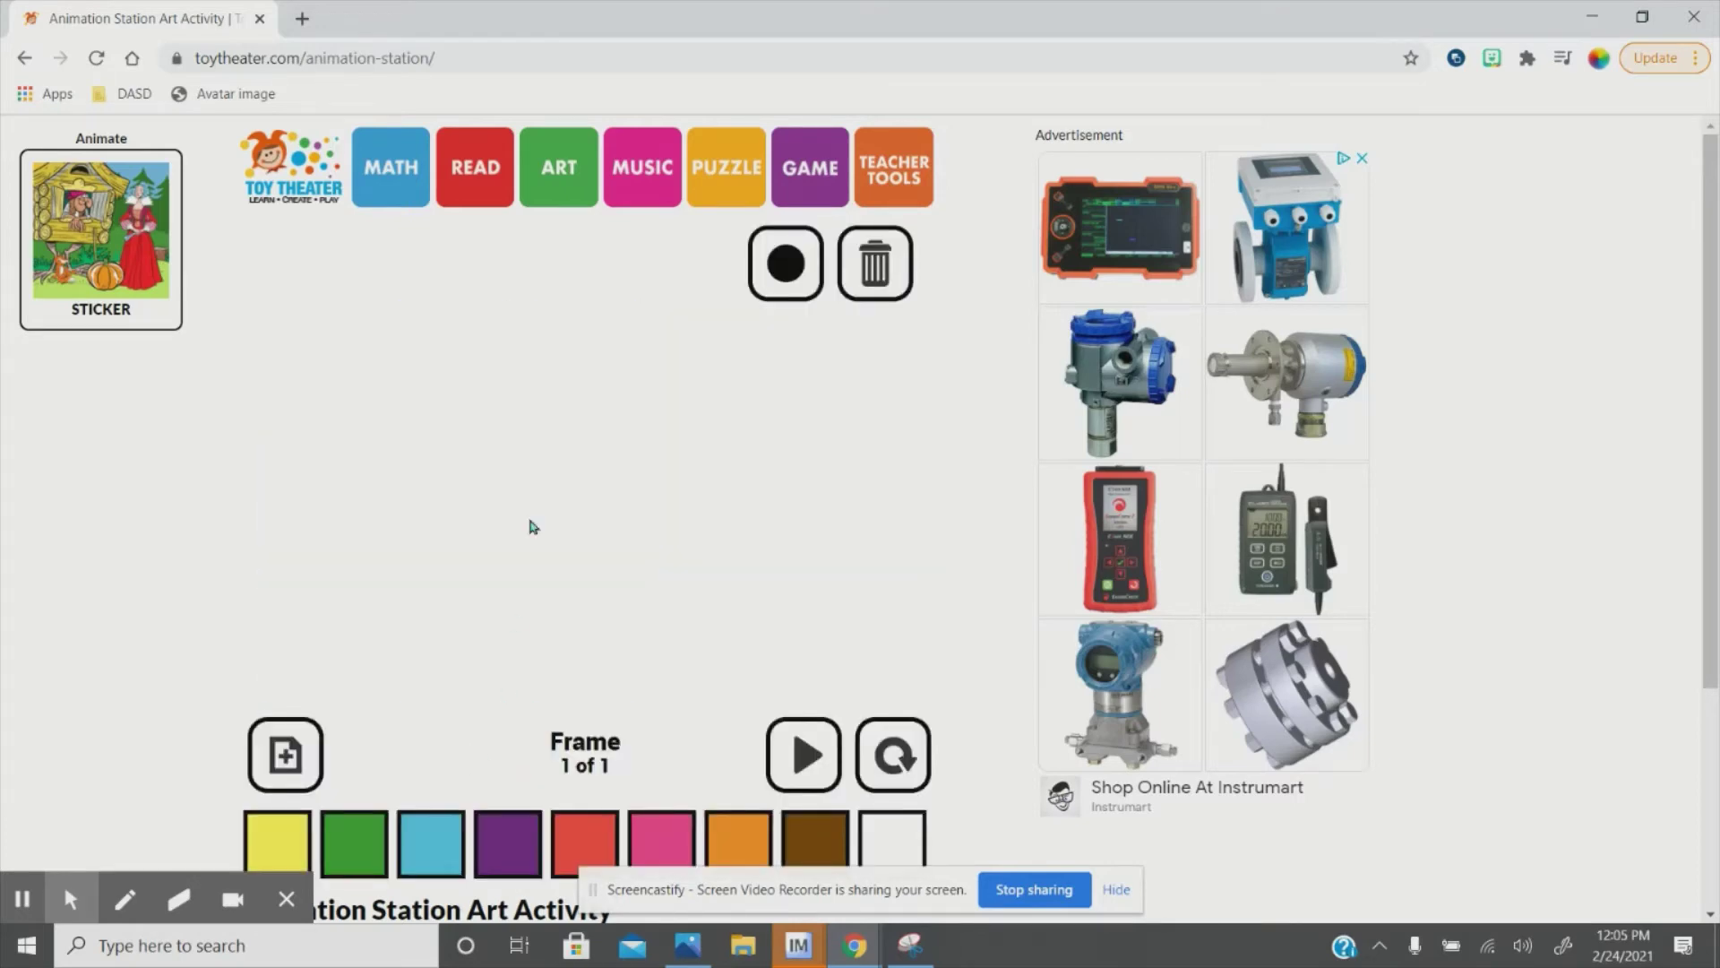
- Draw a filled light-blue ball at the top of frame 1 and a lower ball on a new frame 2
mouse_move(569, 278)
left_mouse_down()
mouse_move(524, 287)
mouse_move(587, 345)
mouse_move(578, 287)
mouse_move(580, 326)
left_mouse_up()
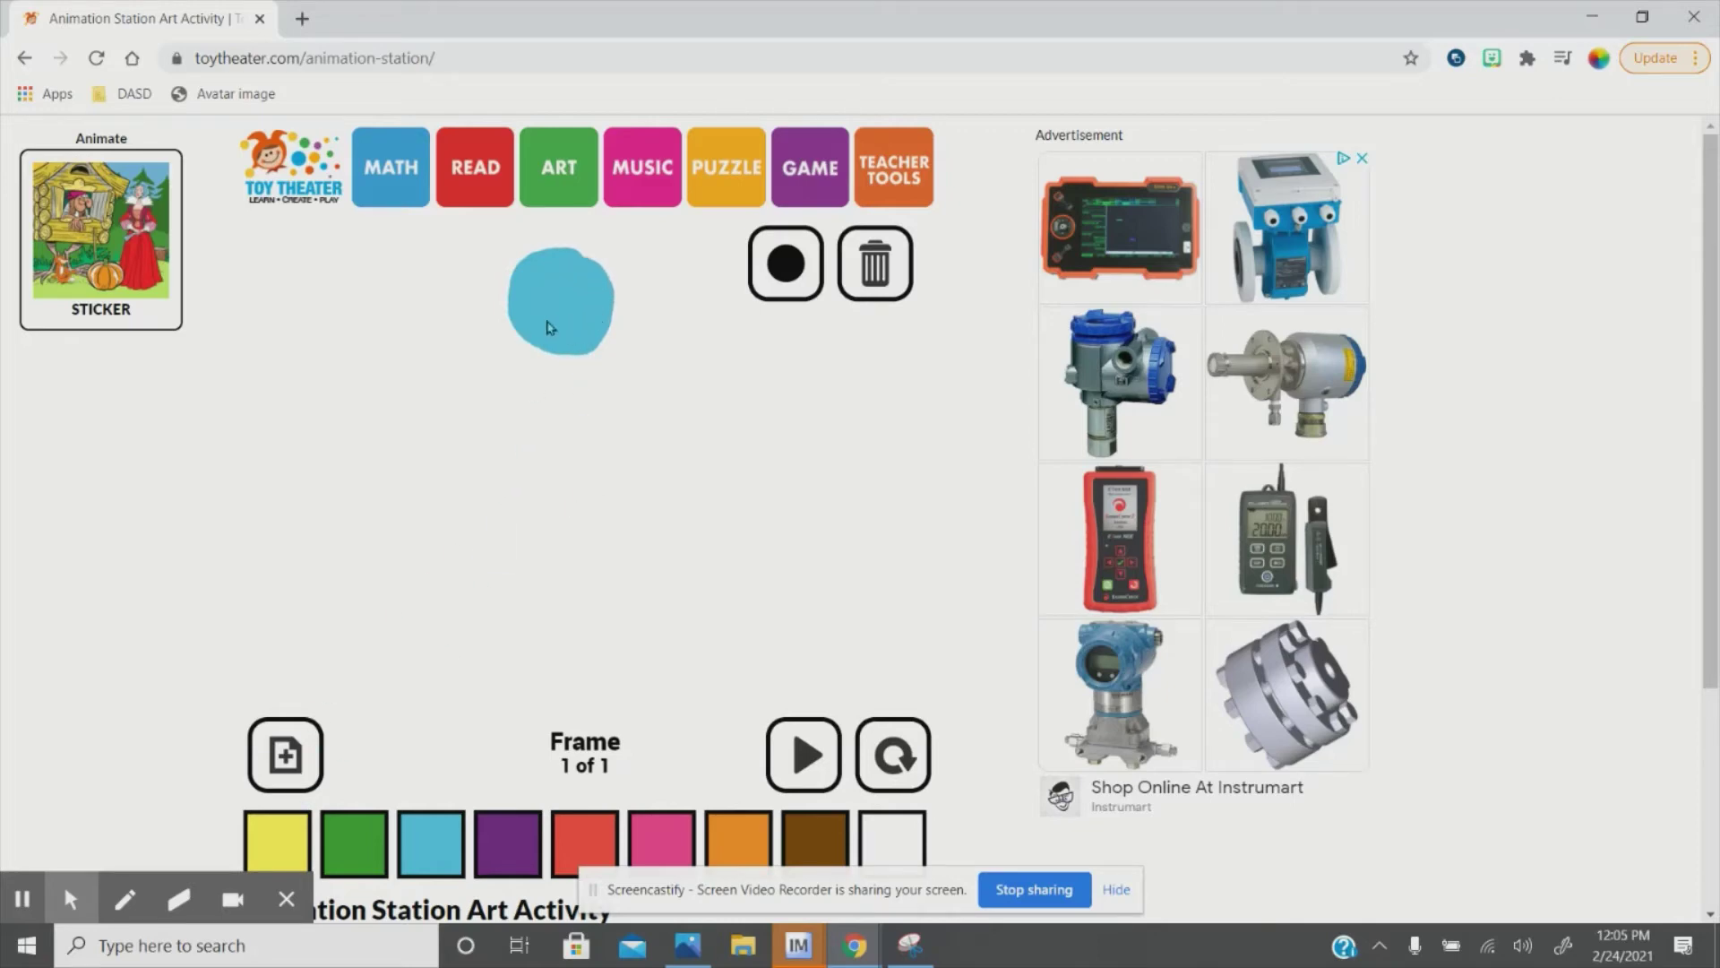
left_click(281, 763)
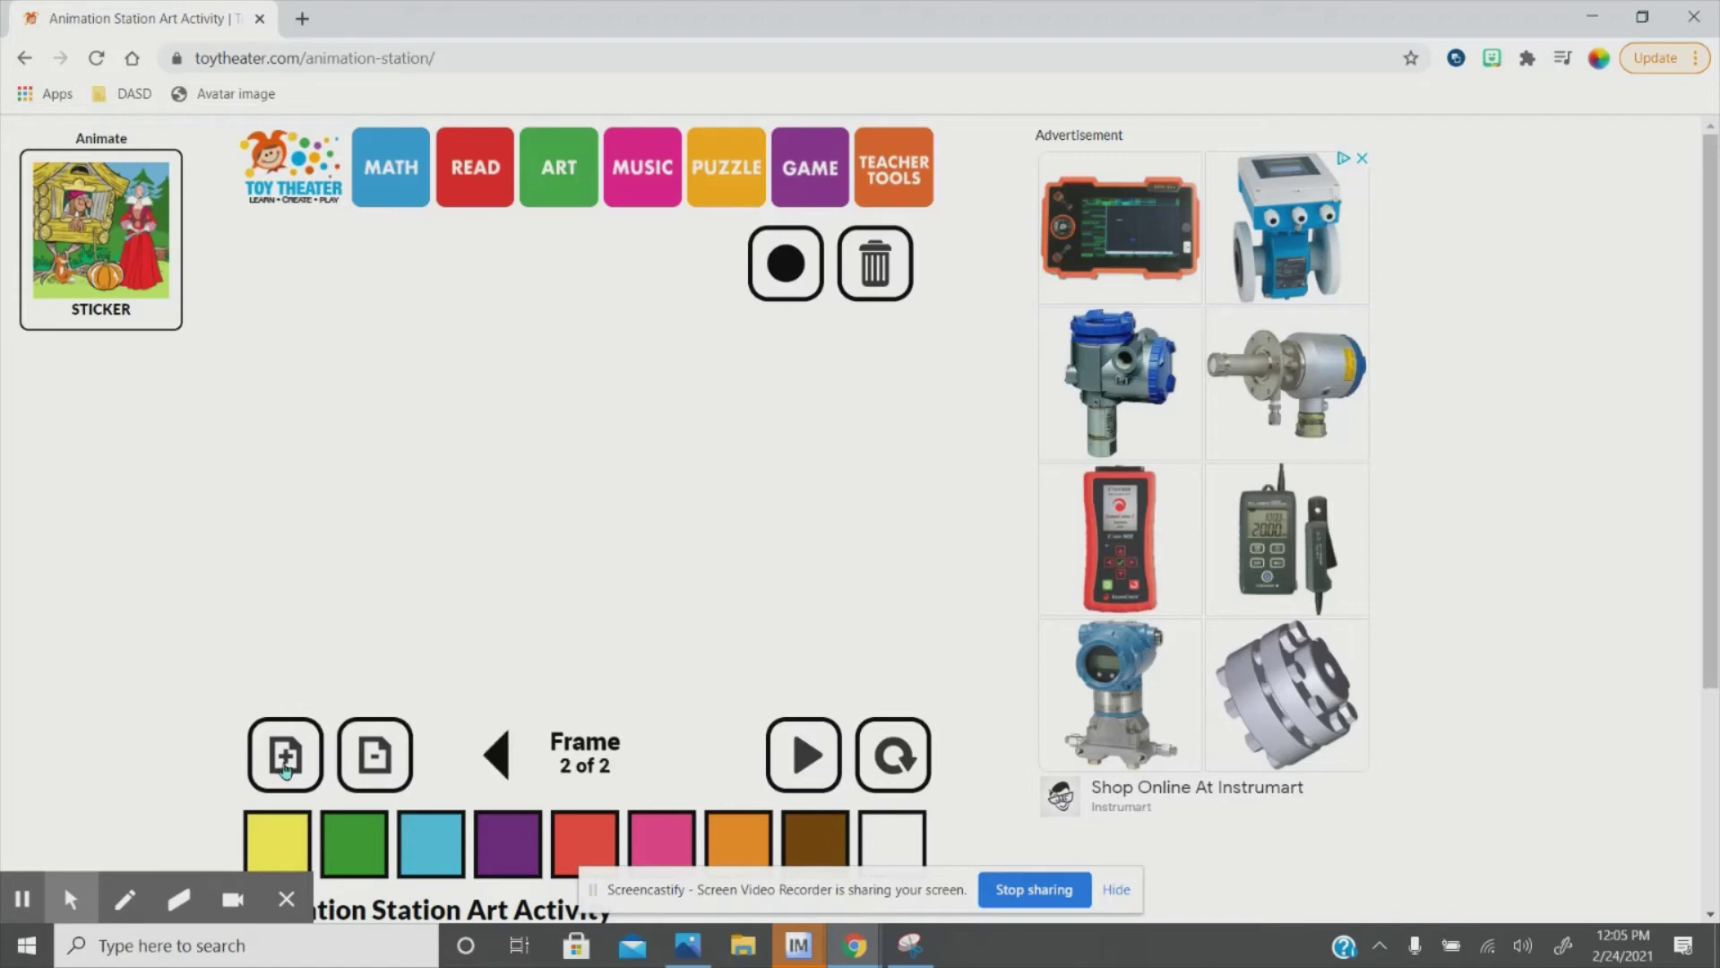
mouse_move(549, 404)
left_mouse_down()
mouse_move(566, 375)
mouse_move(551, 443)
mouse_move(610, 385)
mouse_move(548, 417)
mouse_move(584, 410)
left_mouse_up()
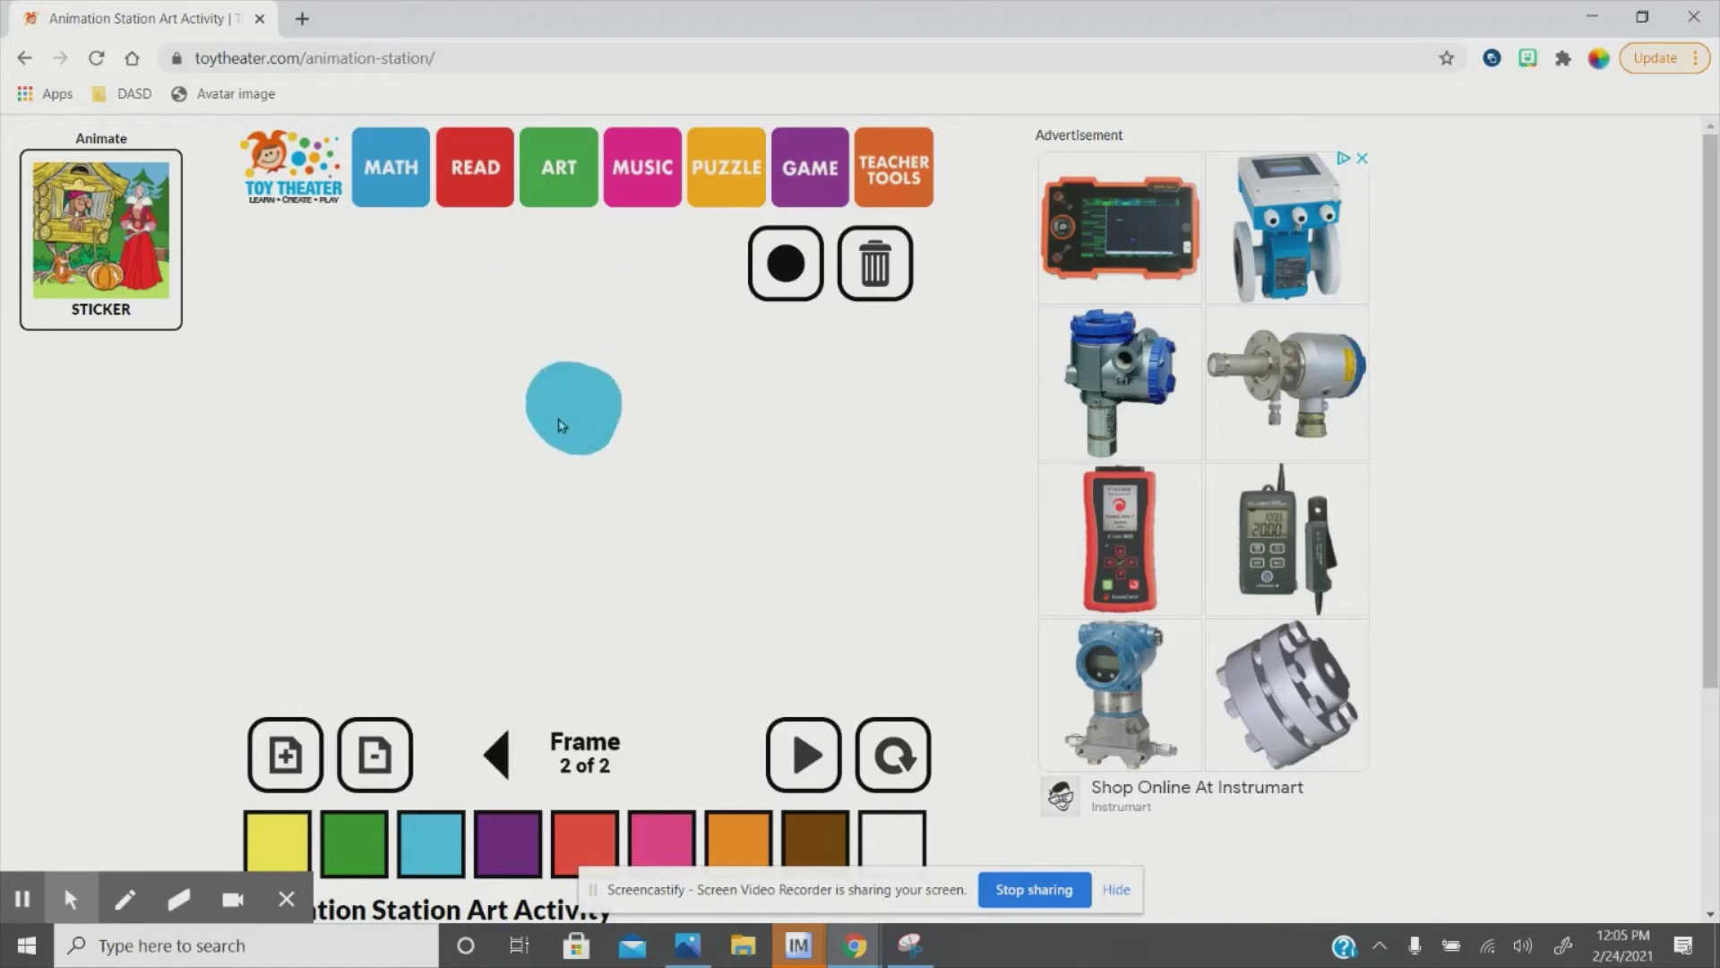
- Compare the ball in frames 1 and 2, and paint around the frame 2 ball to make it larger
left_click(498, 757)
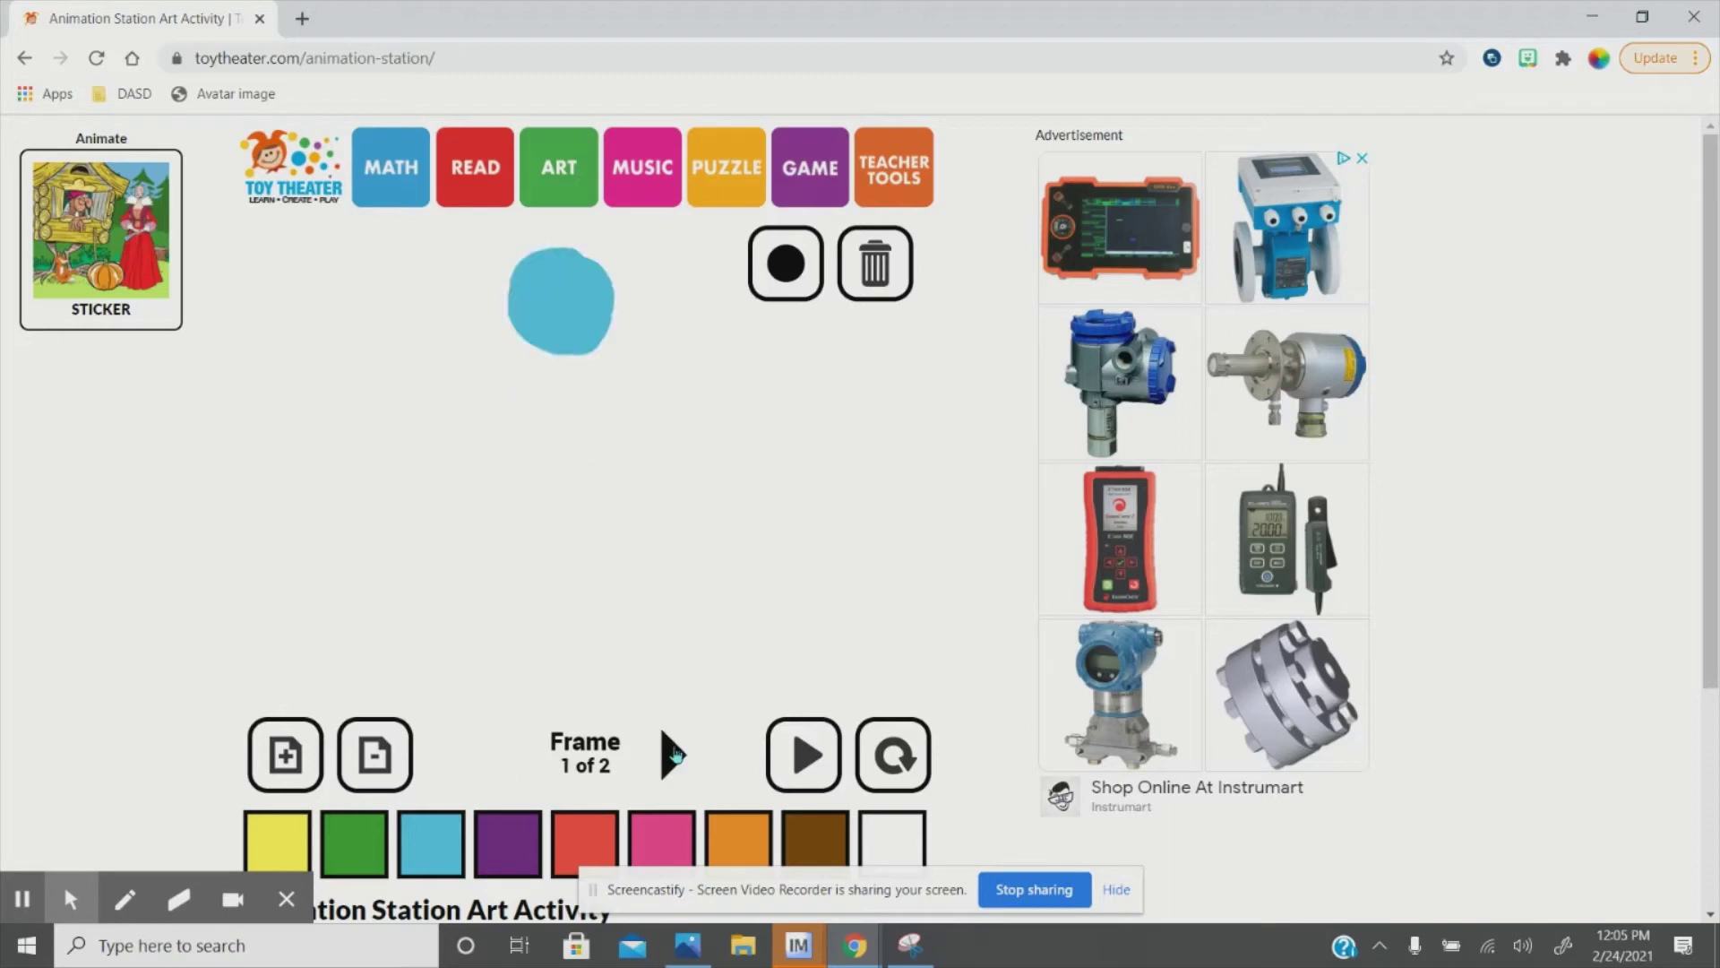
left_click(675, 755)
left_click(499, 757)
left_click(669, 757)
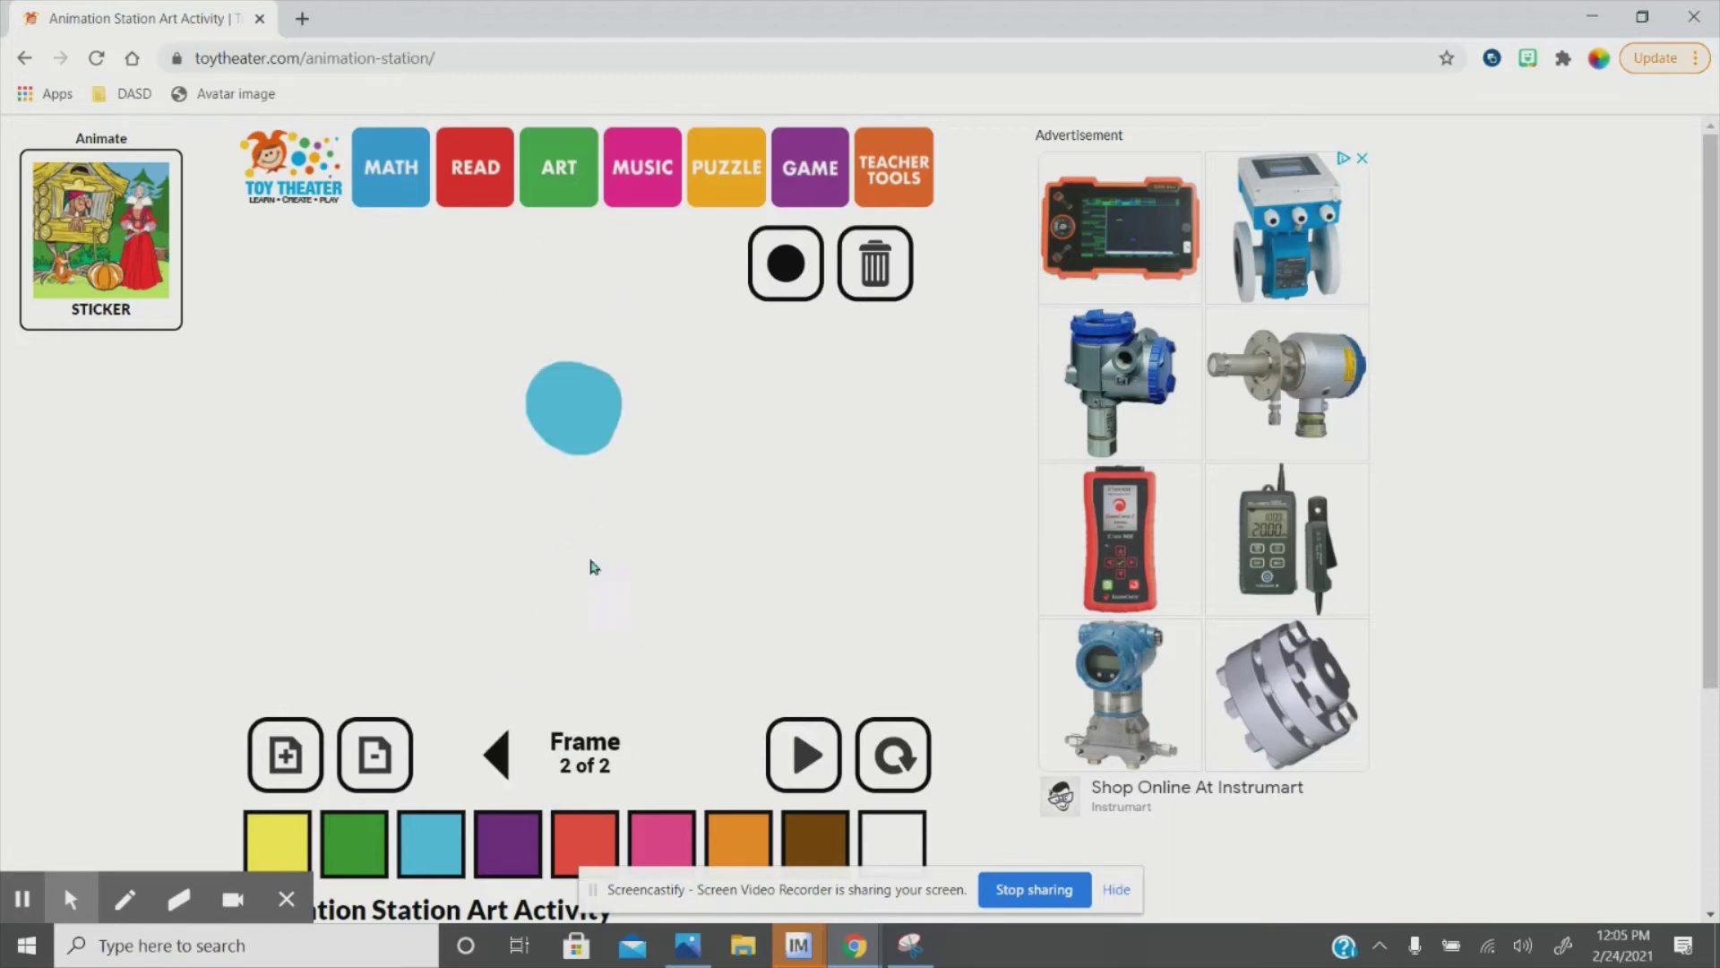
mouse_move(574, 376)
left_mouse_down()
mouse_move(537, 381)
mouse_move(543, 461)
mouse_move(619, 421)
mouse_move(568, 375)
left_mouse_up()
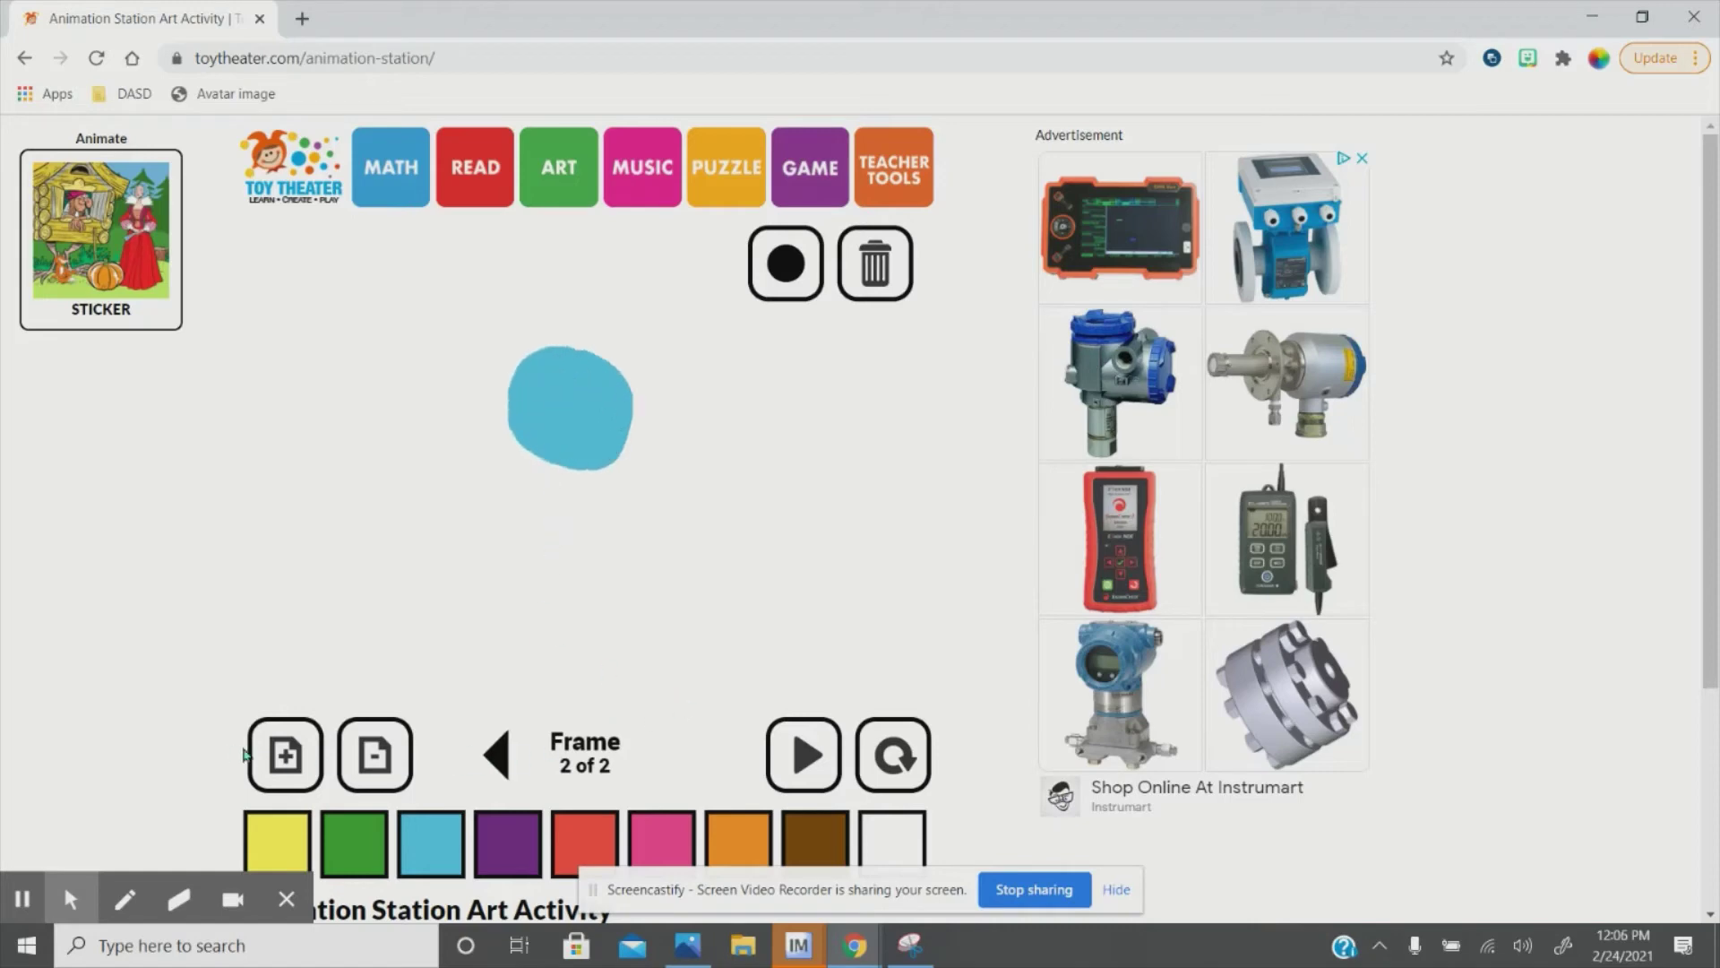
- Add frames 3 and 4, drawing the ball lower in frame 3 and flattened near the canvas bottom in frame 4
left_click(285, 757)
mouse_move(574, 546)
left_mouse_down()
mouse_move(524, 560)
mouse_move(598, 576)
mouse_move(533, 559)
mouse_move(585, 571)
mouse_move(553, 582)
left_mouse_up()
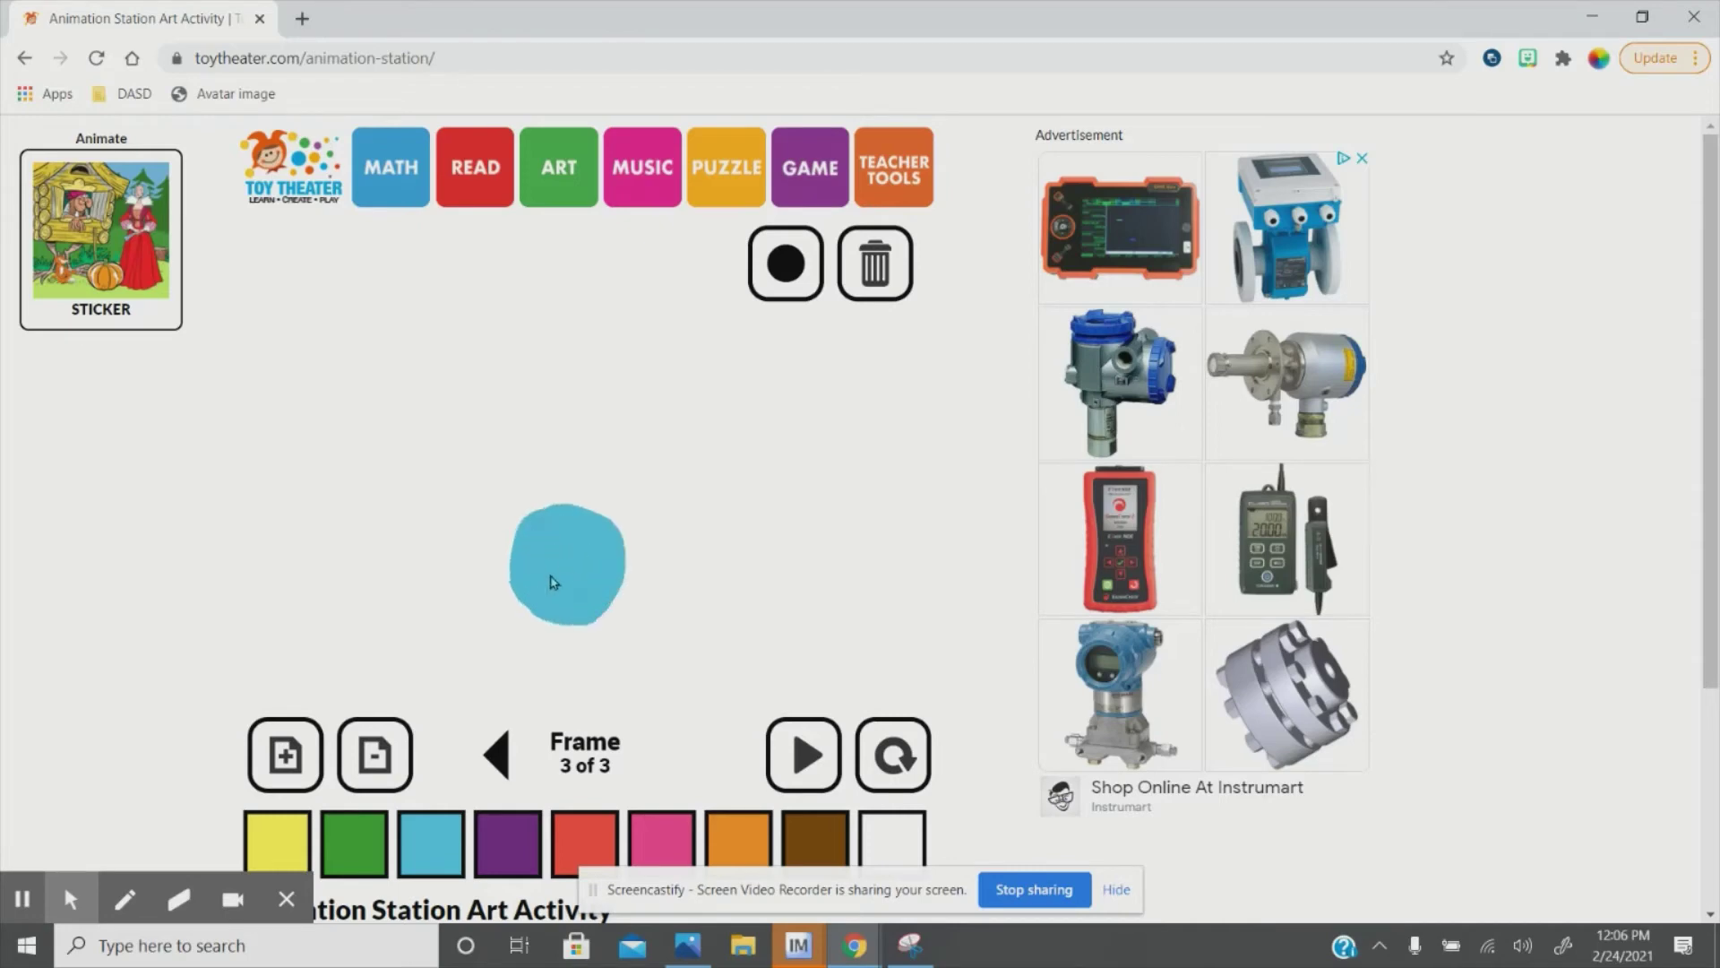
left_click(305, 762)
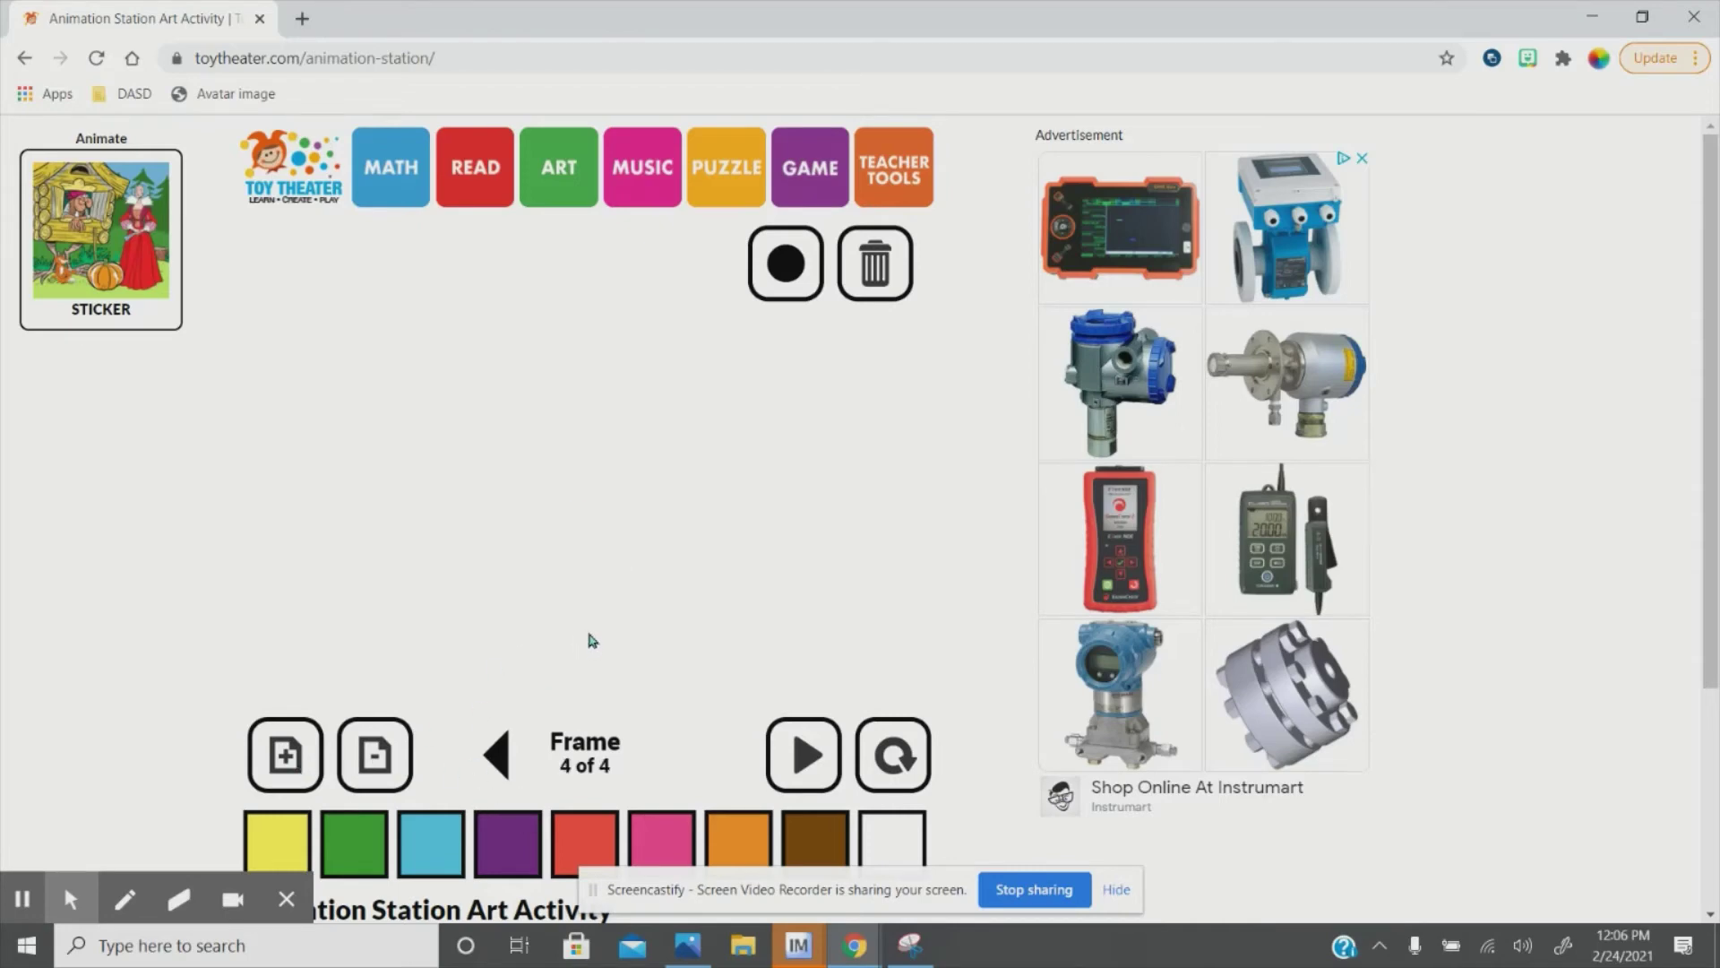
mouse_move(592, 640)
left_mouse_down()
mouse_move(524, 663)
mouse_move(614, 632)
mouse_move(519, 654)
mouse_move(586, 659)
left_mouse_up()
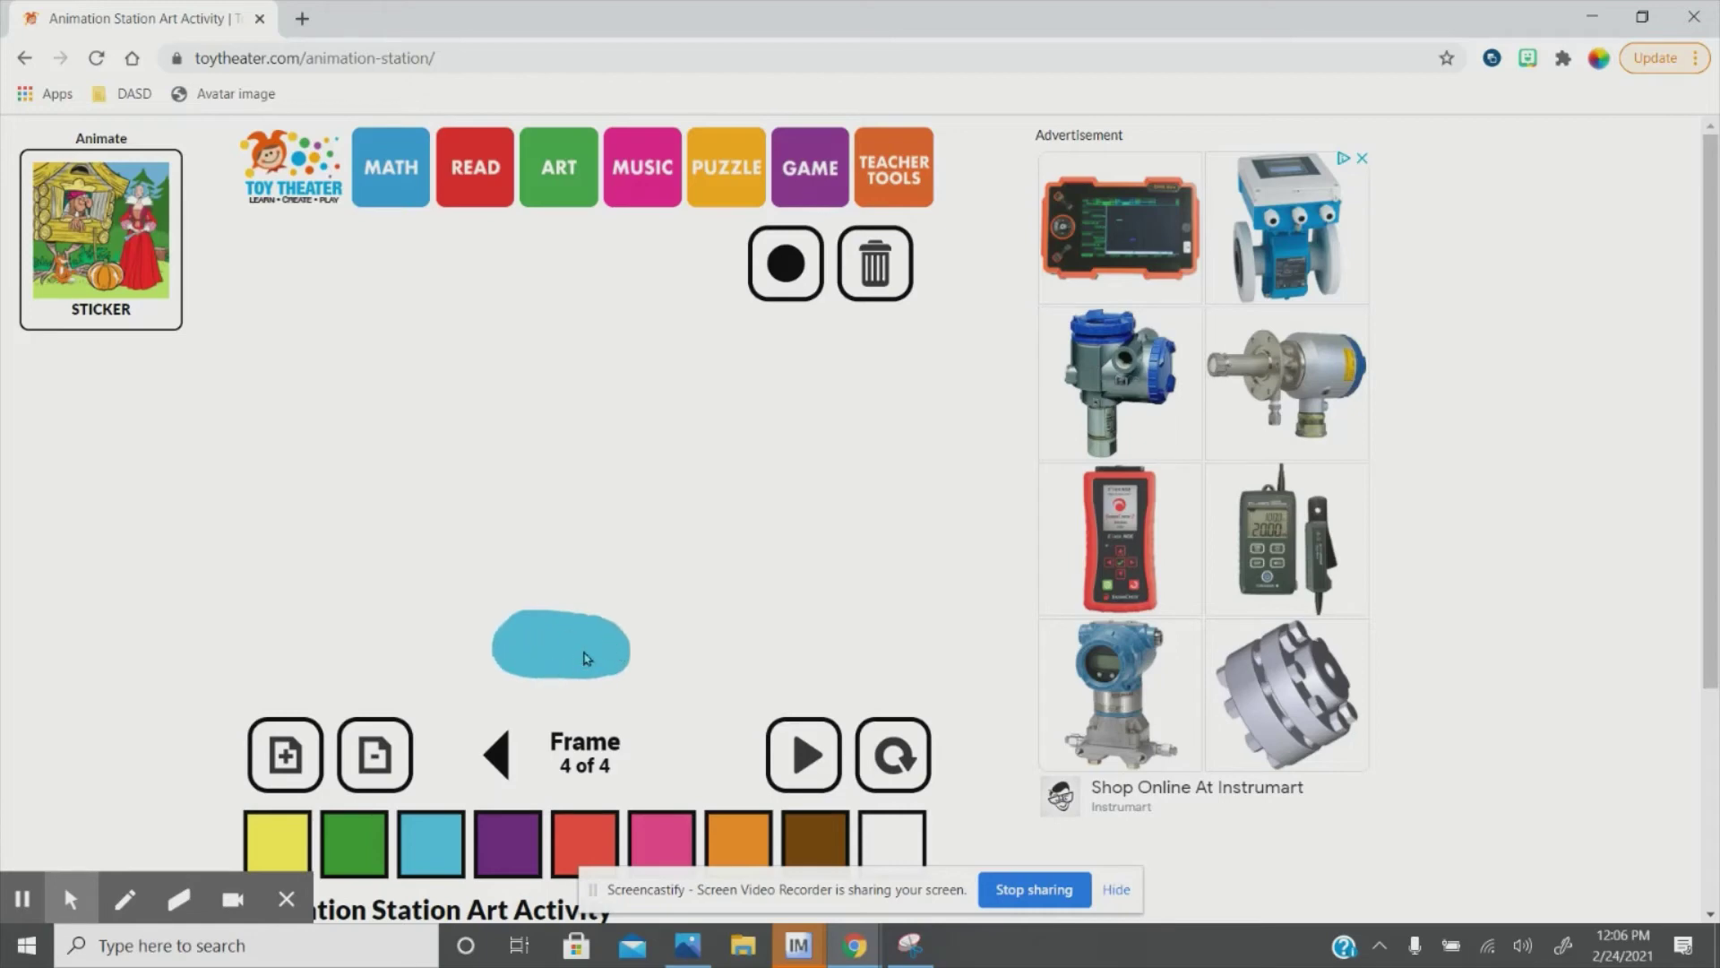
- Add frames 5, 6 and 7, drawing a filled light-blue ball progressively higher in each so it bounces back up
left_click(305, 758)
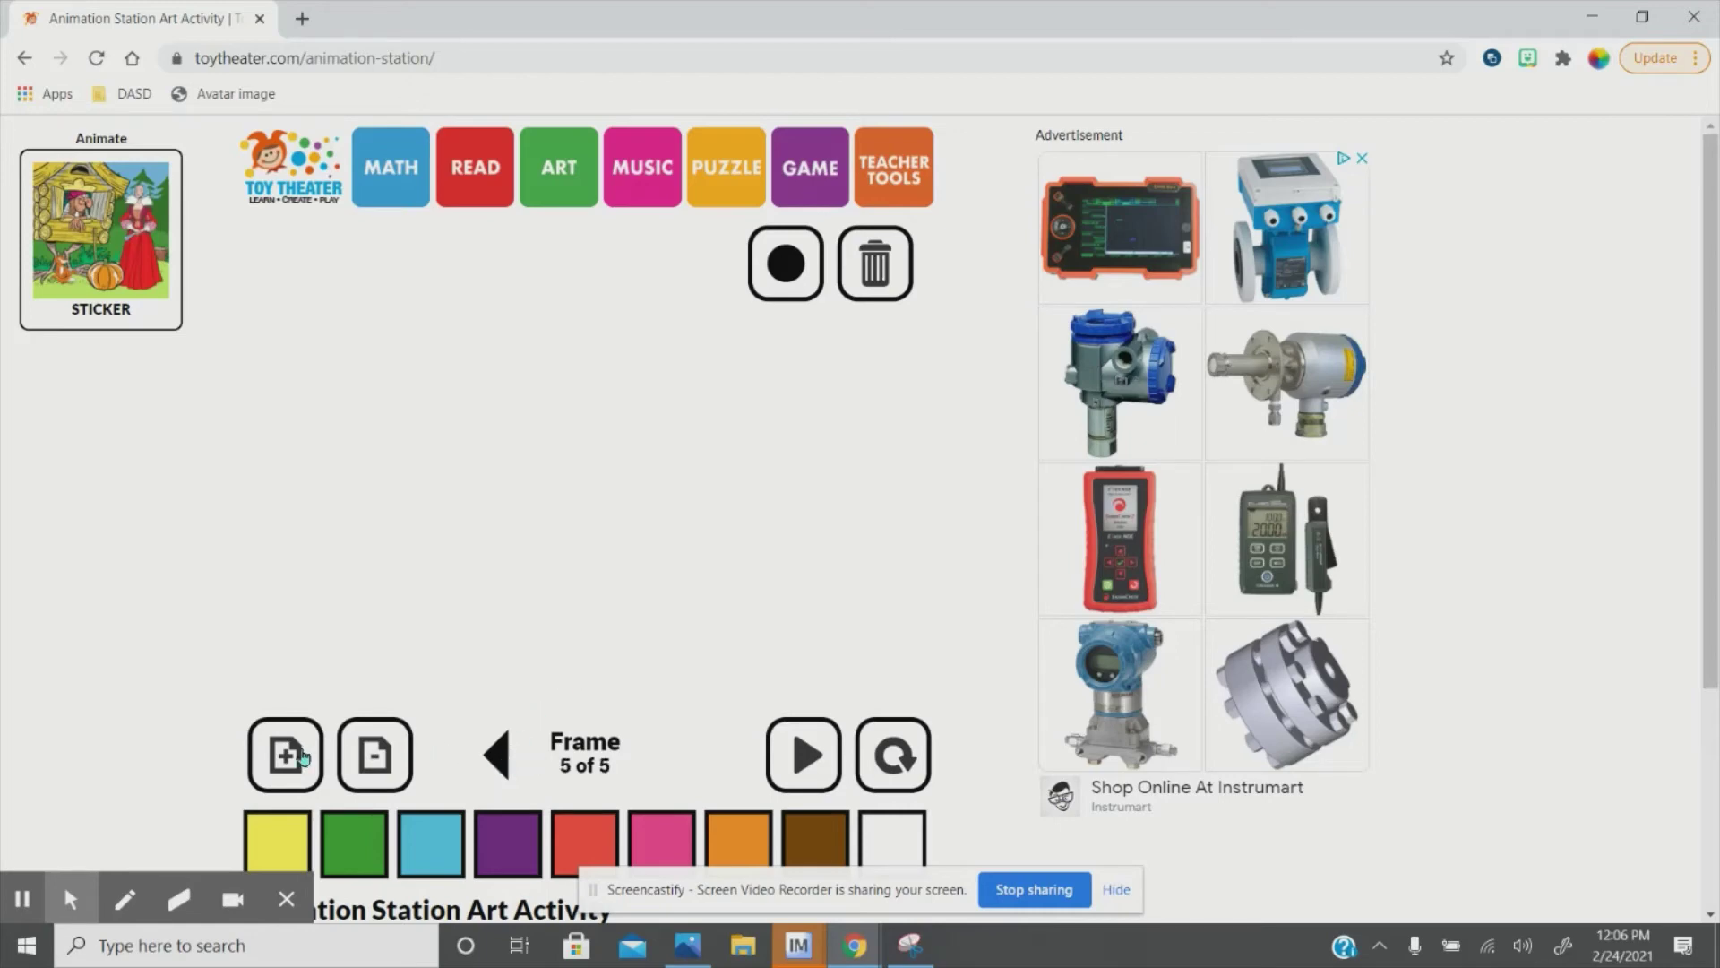
mouse_move(567, 578)
left_mouse_down()
mouse_move(591, 627)
mouse_move(538, 564)
mouse_move(576, 588)
left_mouse_up()
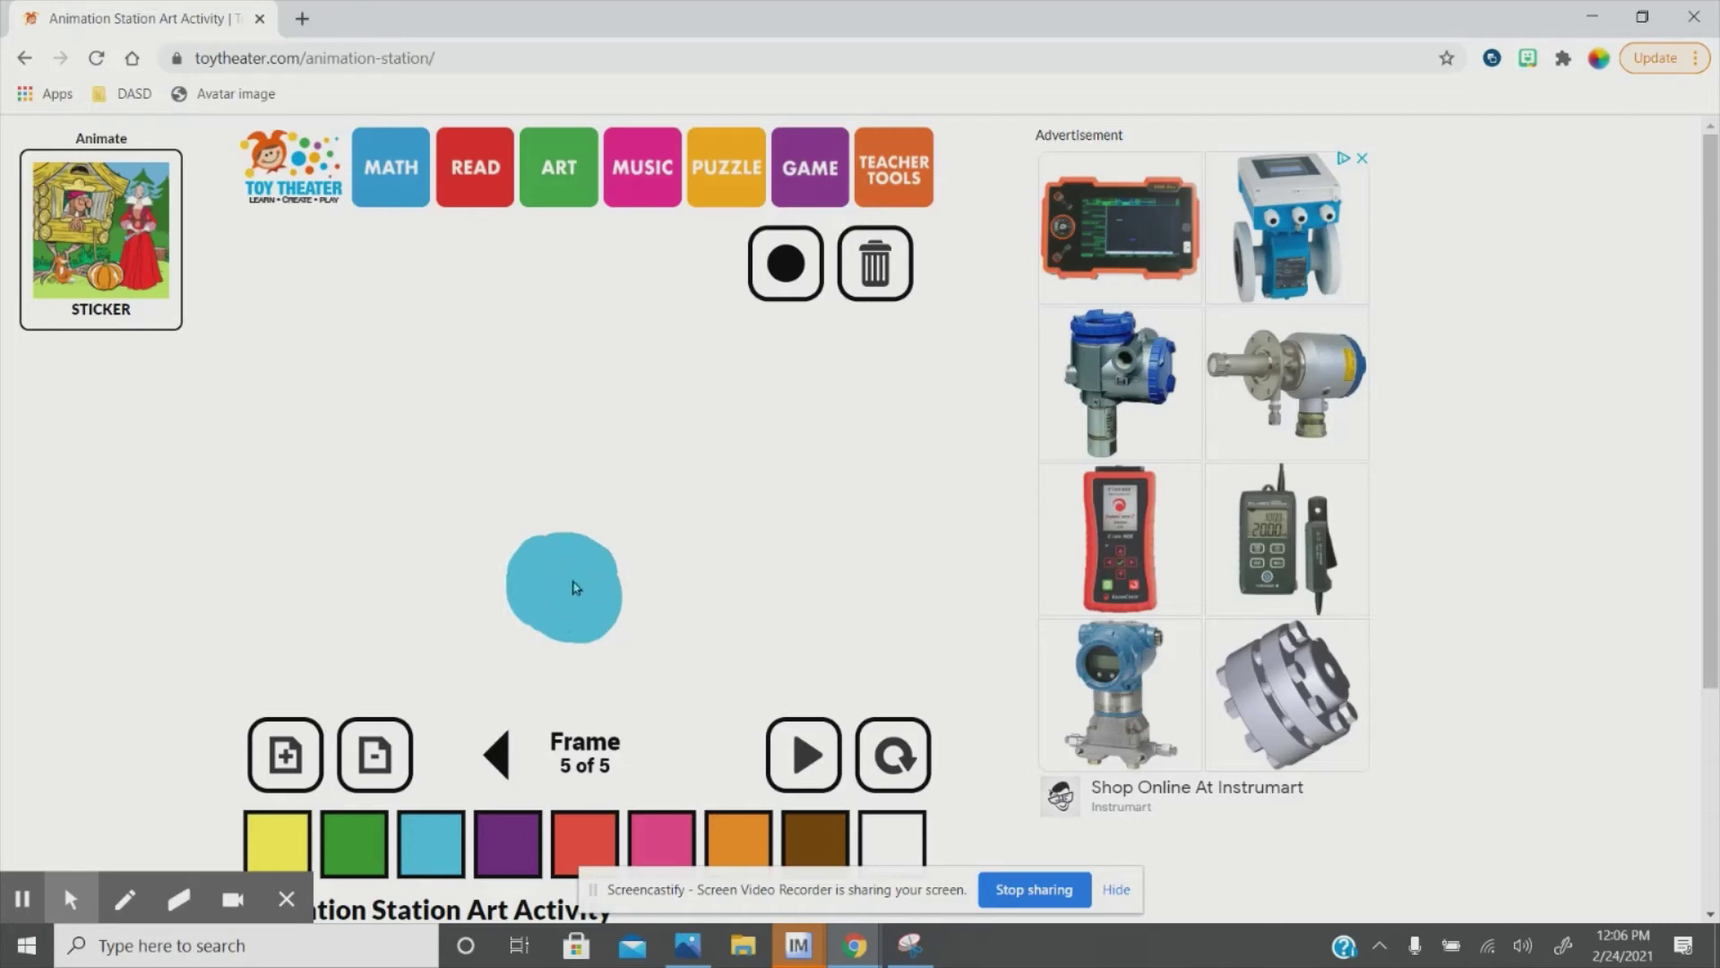
left_click(278, 772)
mouse_move(548, 398)
left_mouse_down()
mouse_move(576, 480)
mouse_move(529, 399)
mouse_move(568, 457)
mouse_move(555, 445)
left_mouse_up()
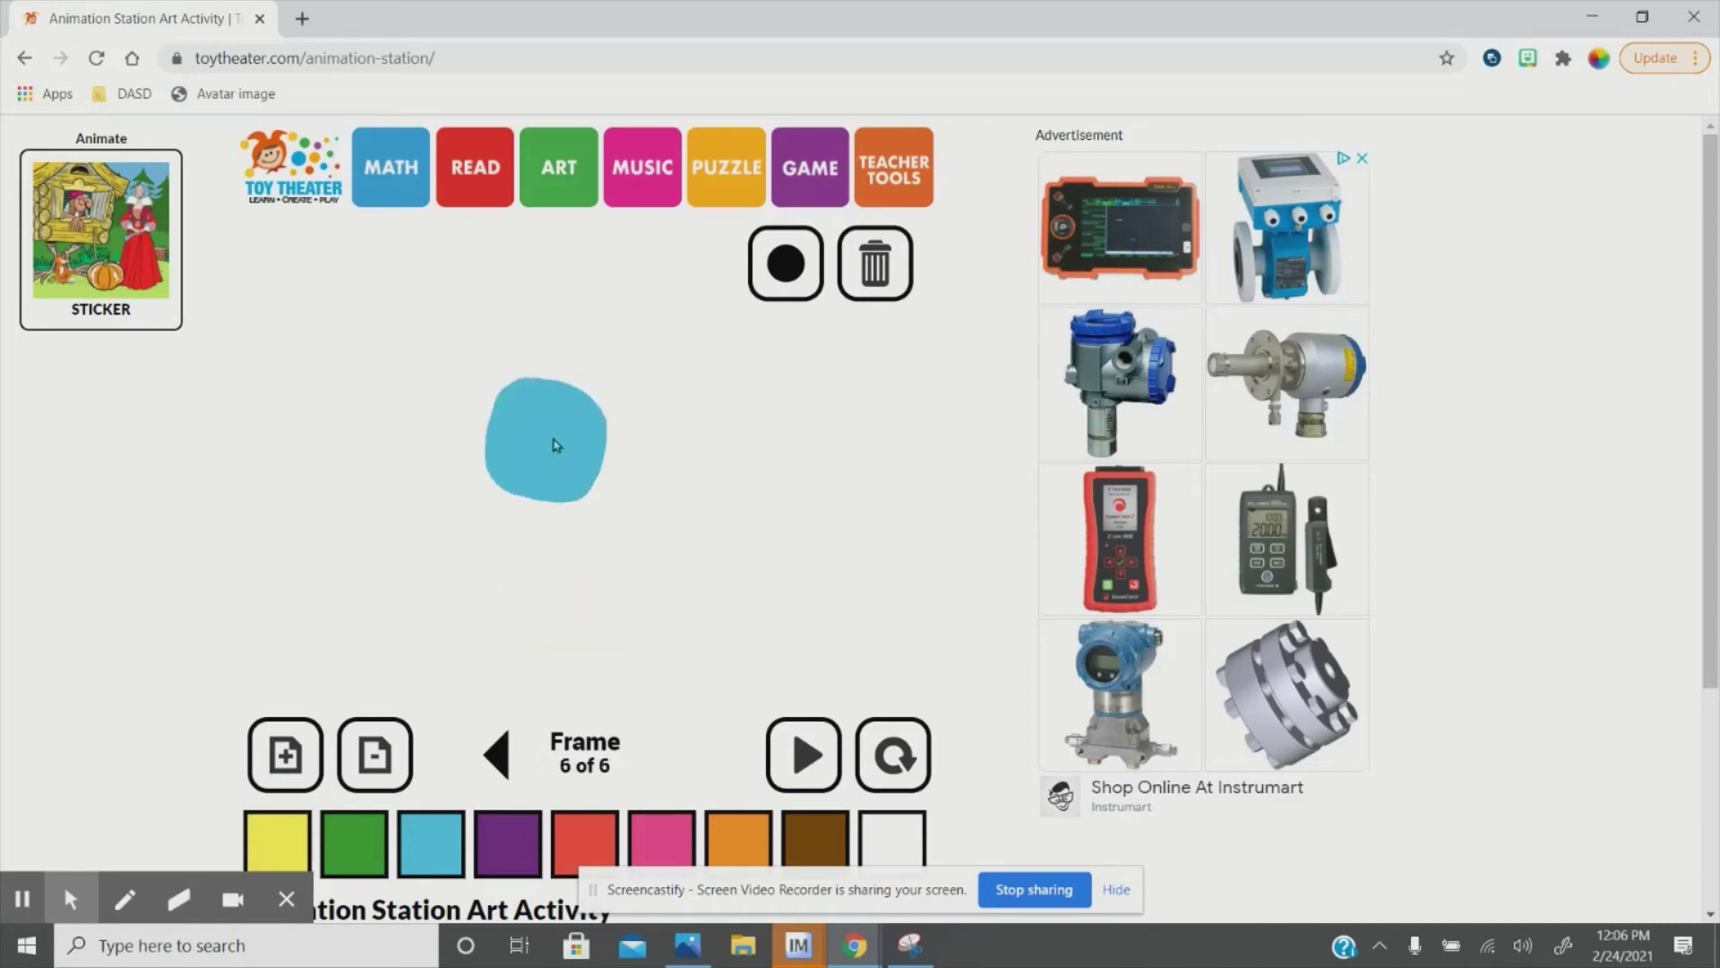
left_click(280, 753)
mouse_move(555, 316)
left_mouse_down()
mouse_move(537, 318)
mouse_move(546, 289)
mouse_move(574, 322)
mouse_move(513, 309)
mouse_move(558, 355)
left_mouse_up()
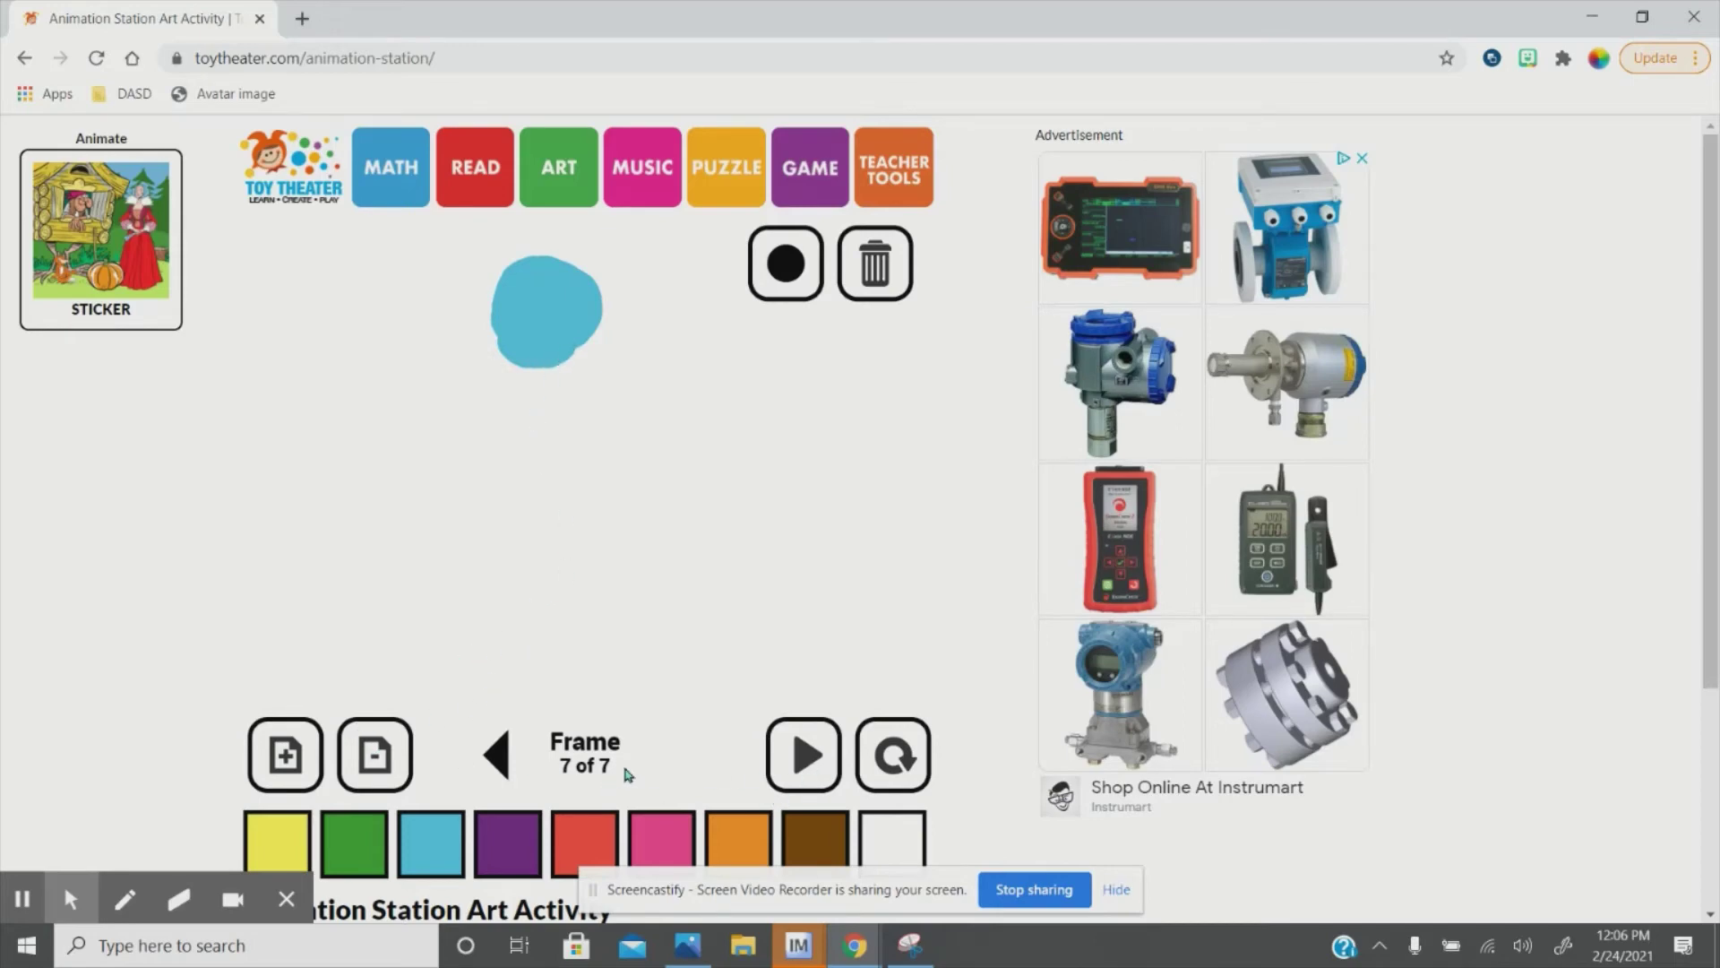
- Play the seven-frame animation once, turn on looping, and play it again before stopping it
left_click(787, 760)
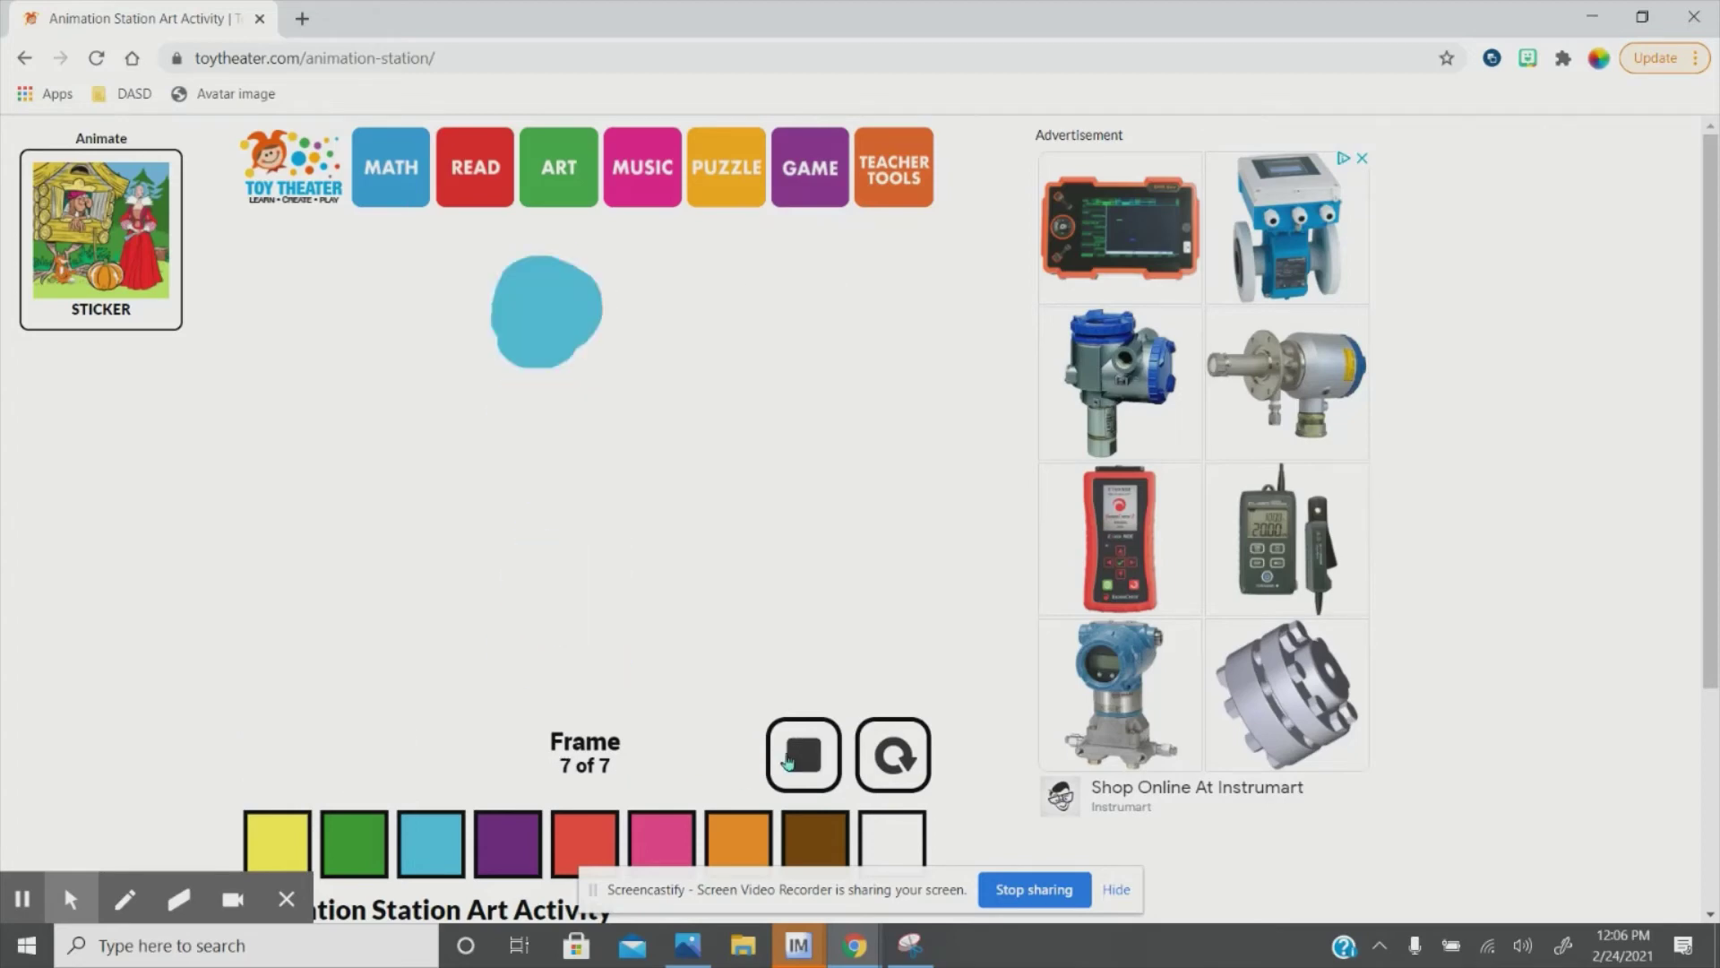
left_click(787, 760)
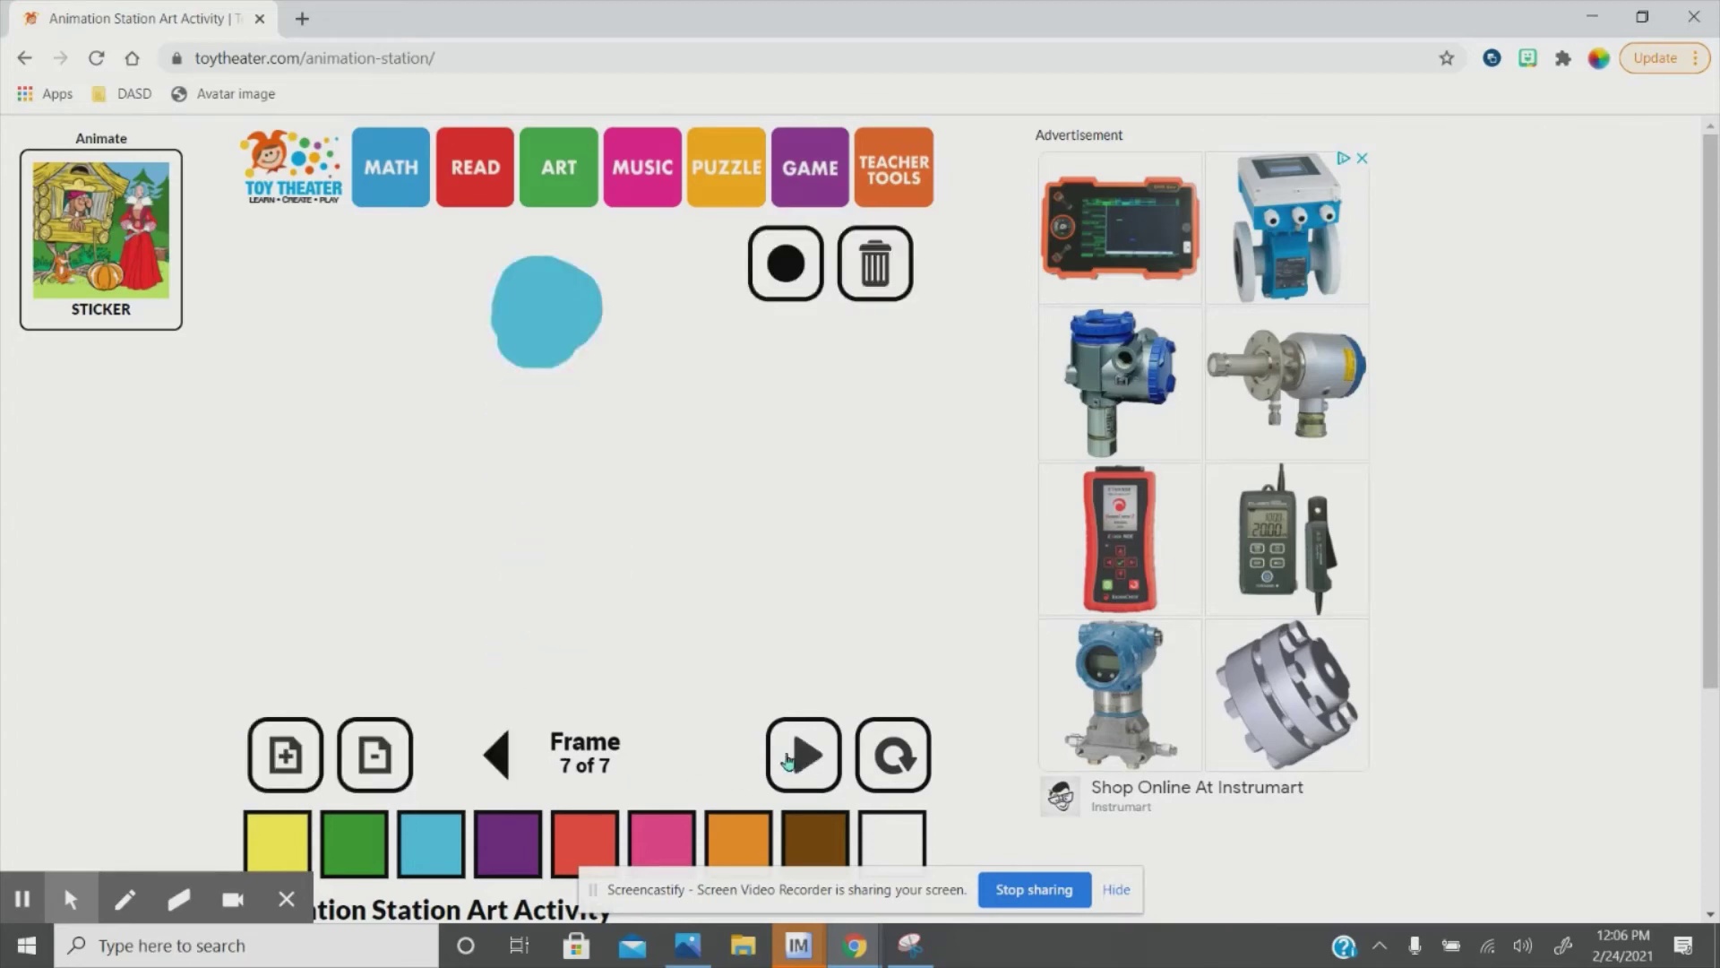
left_click(887, 766)
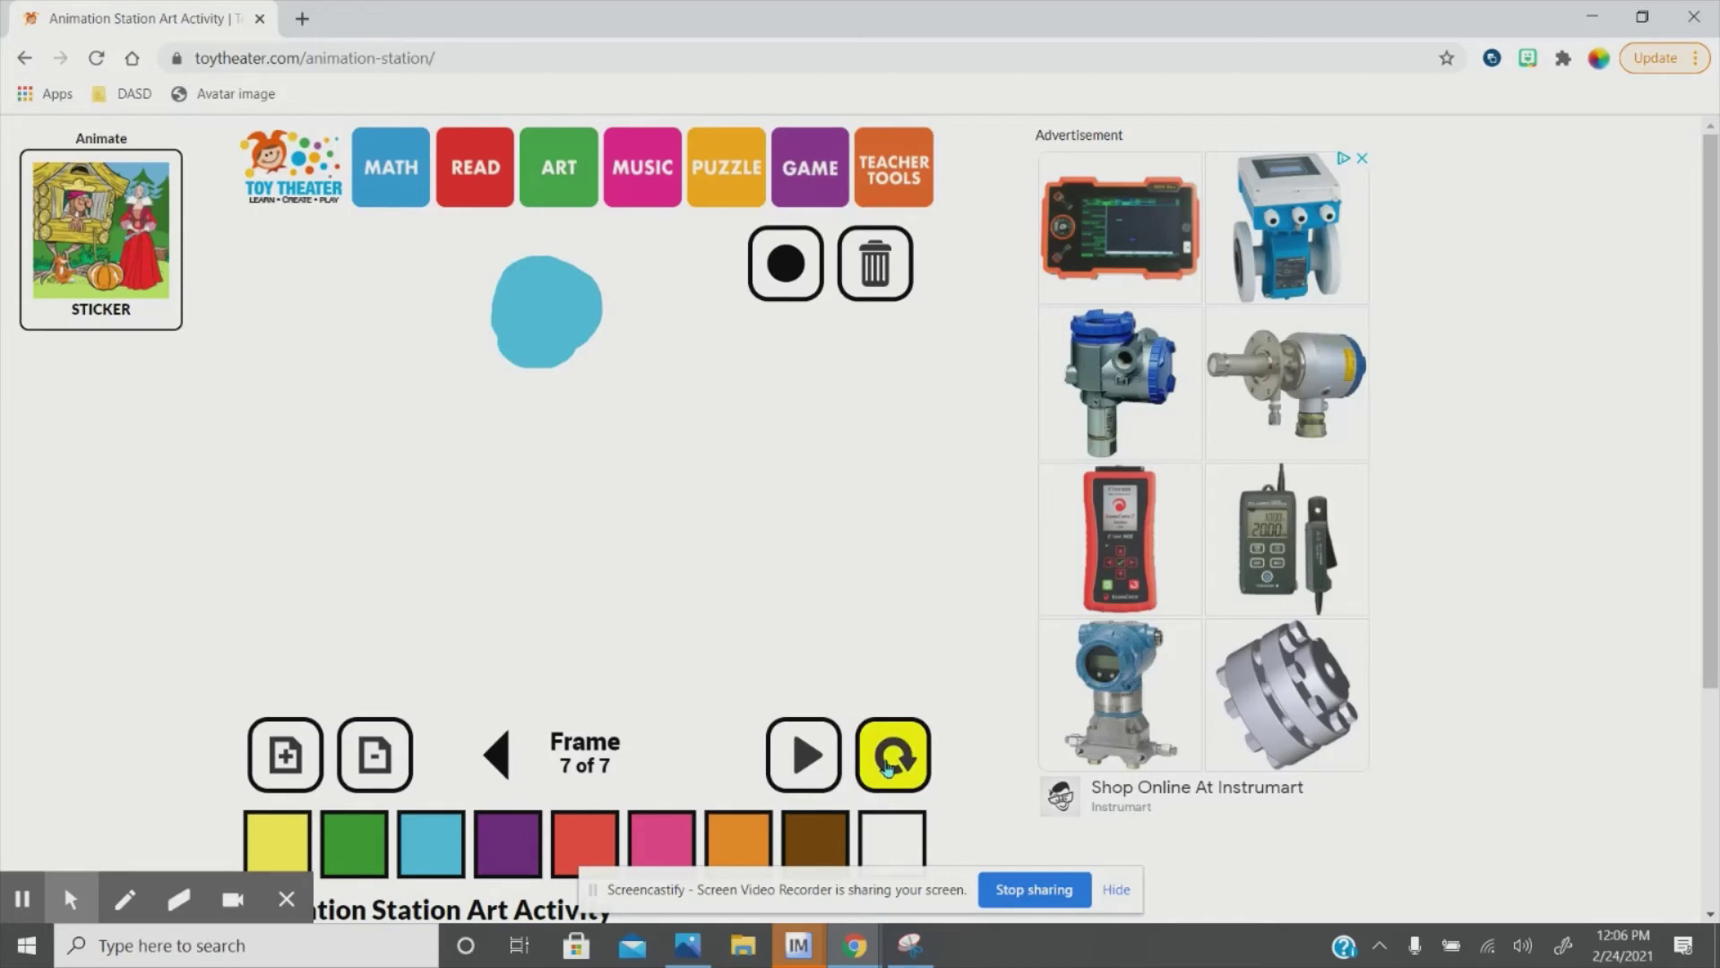
left_click(817, 772)
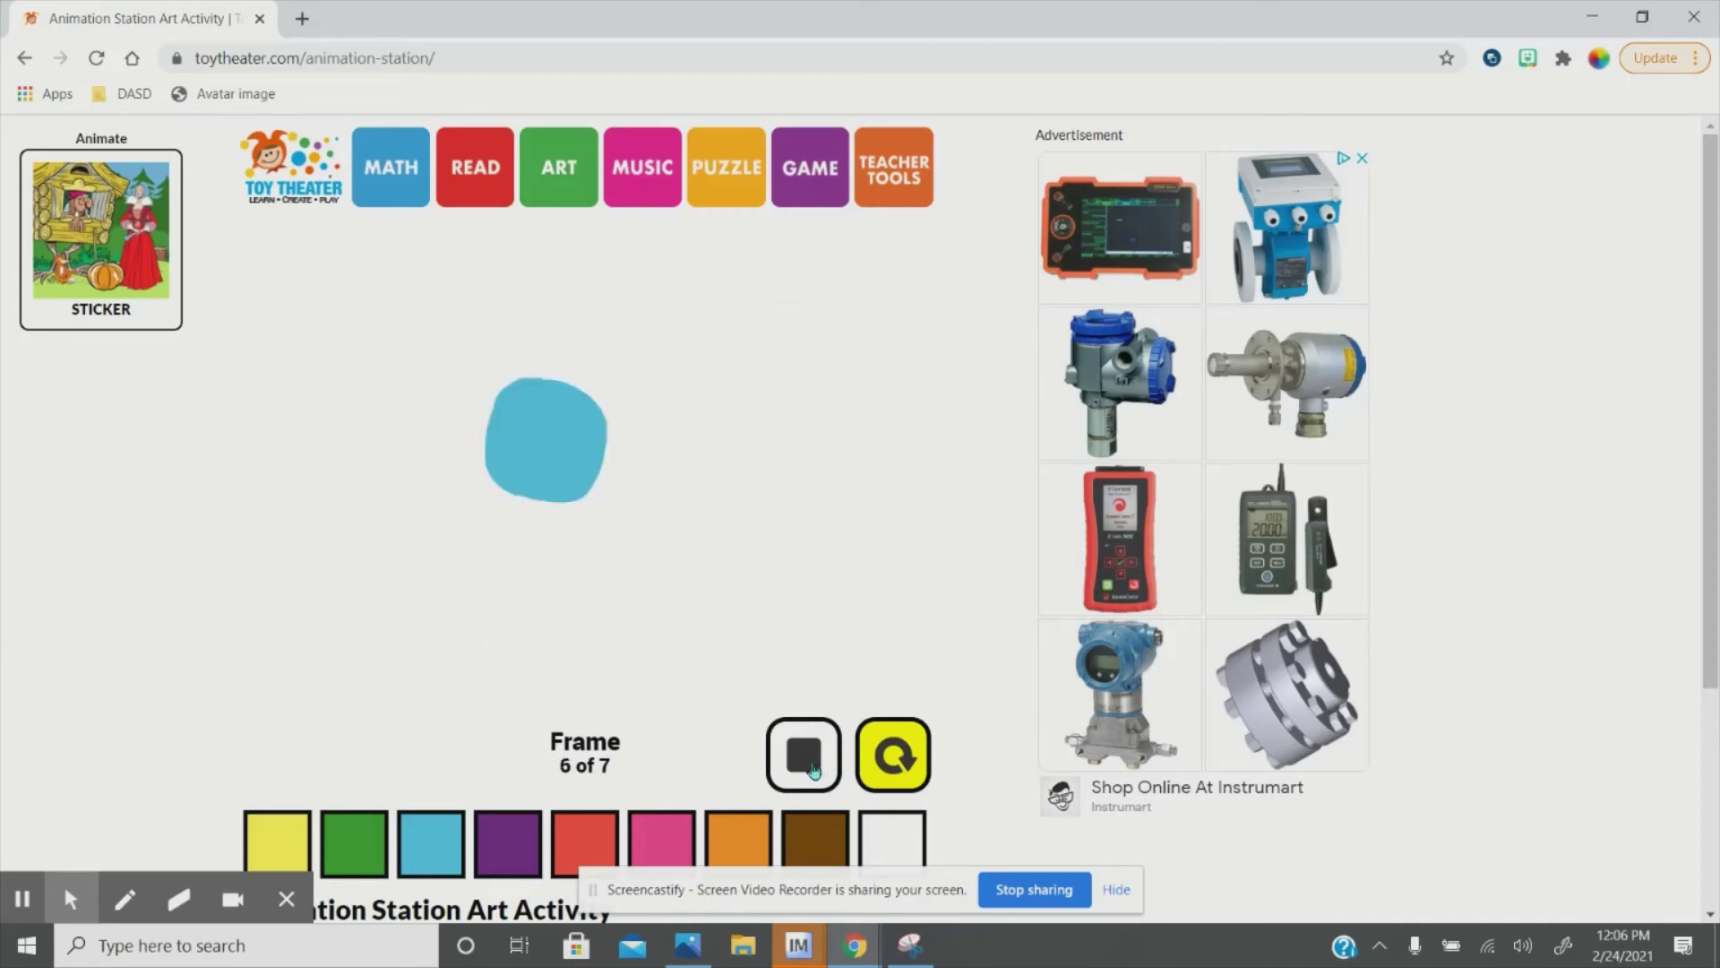
left_click(811, 771)
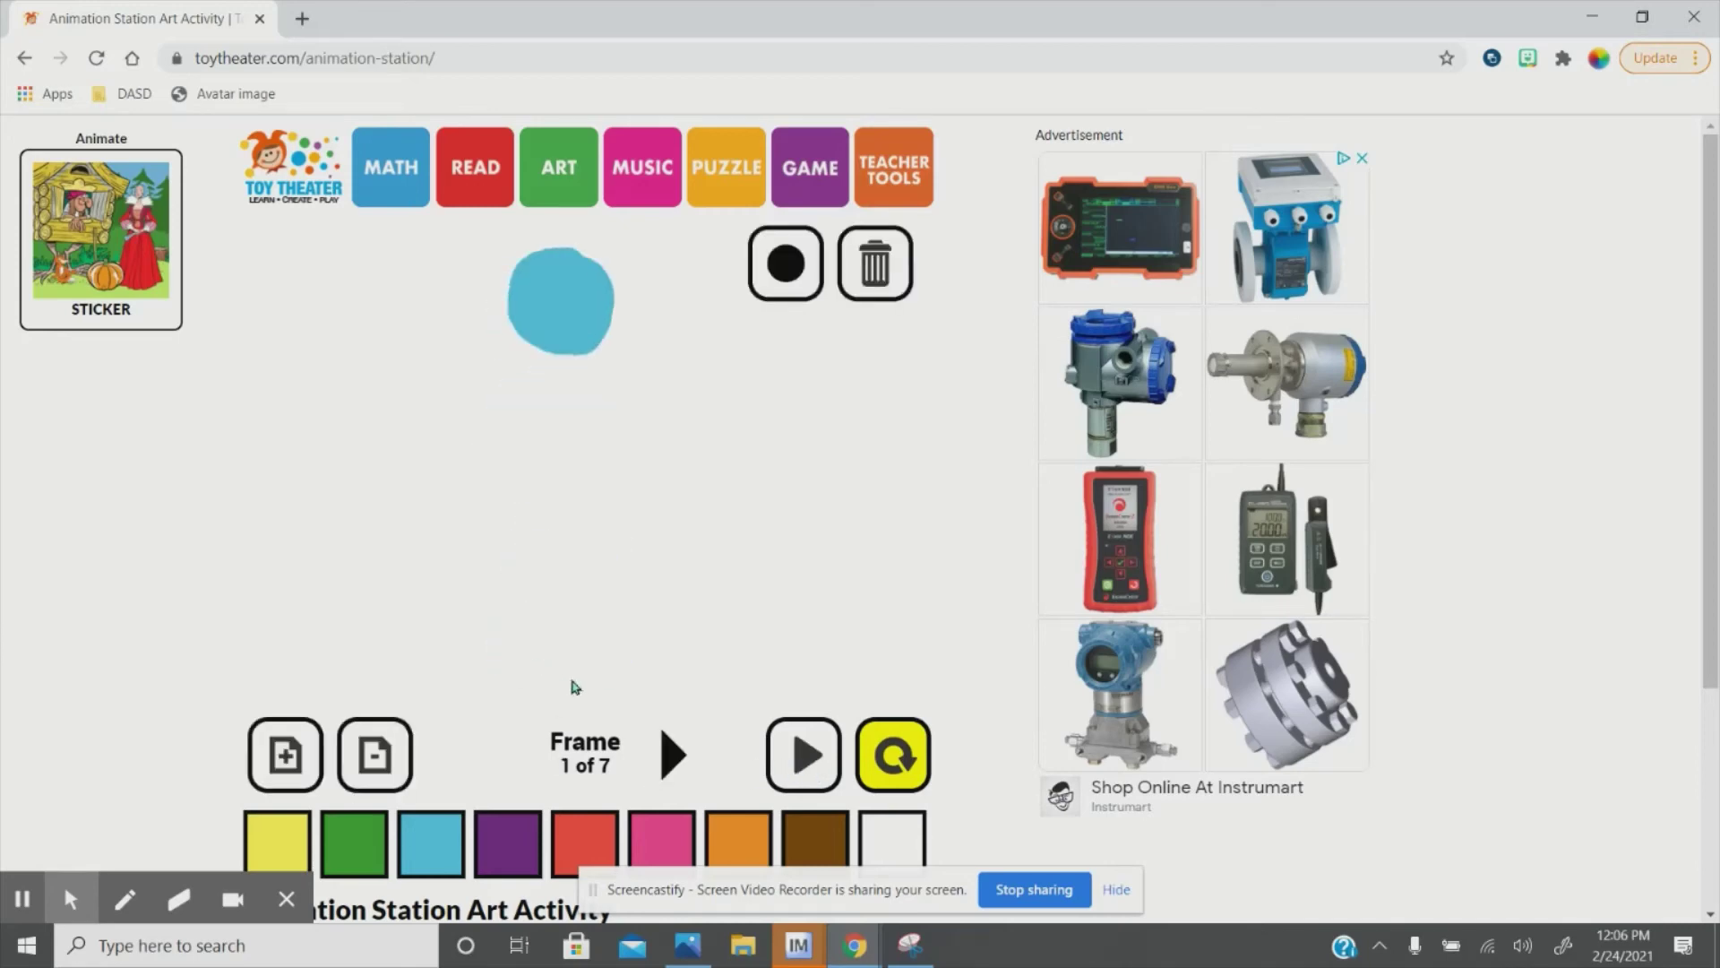
- Choose a light yellow and a thin brush, and draw four motion lines above the ball in frame 2
left_click(672, 755)
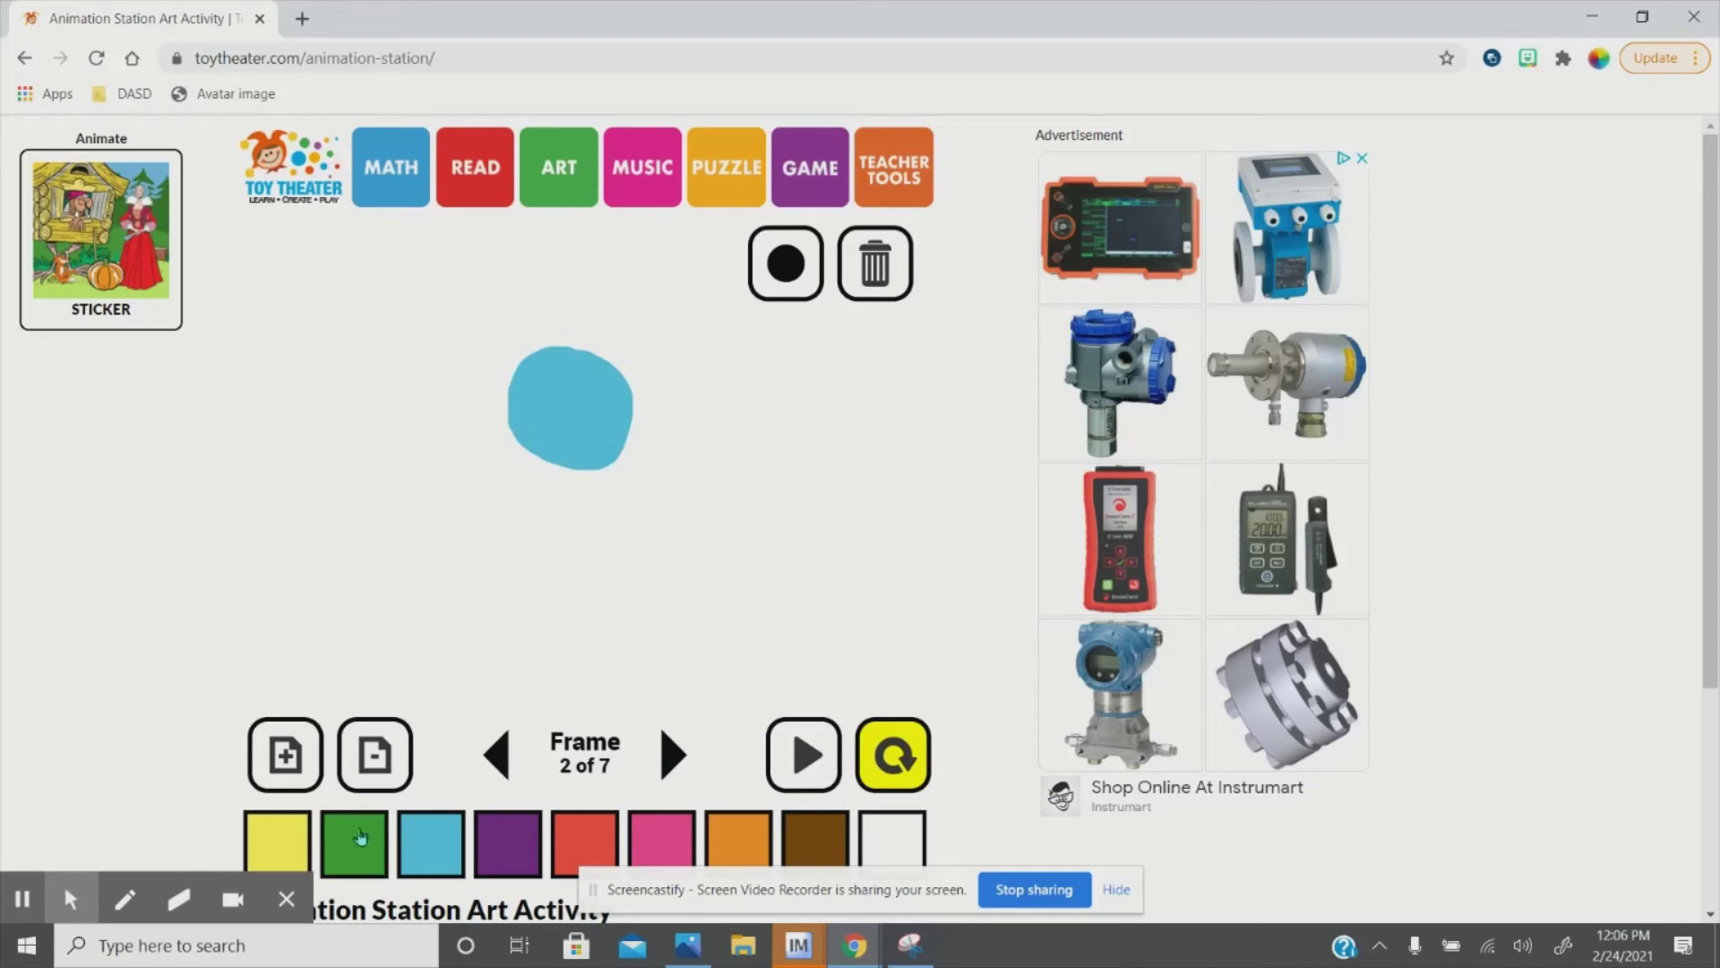
left_click(287, 851)
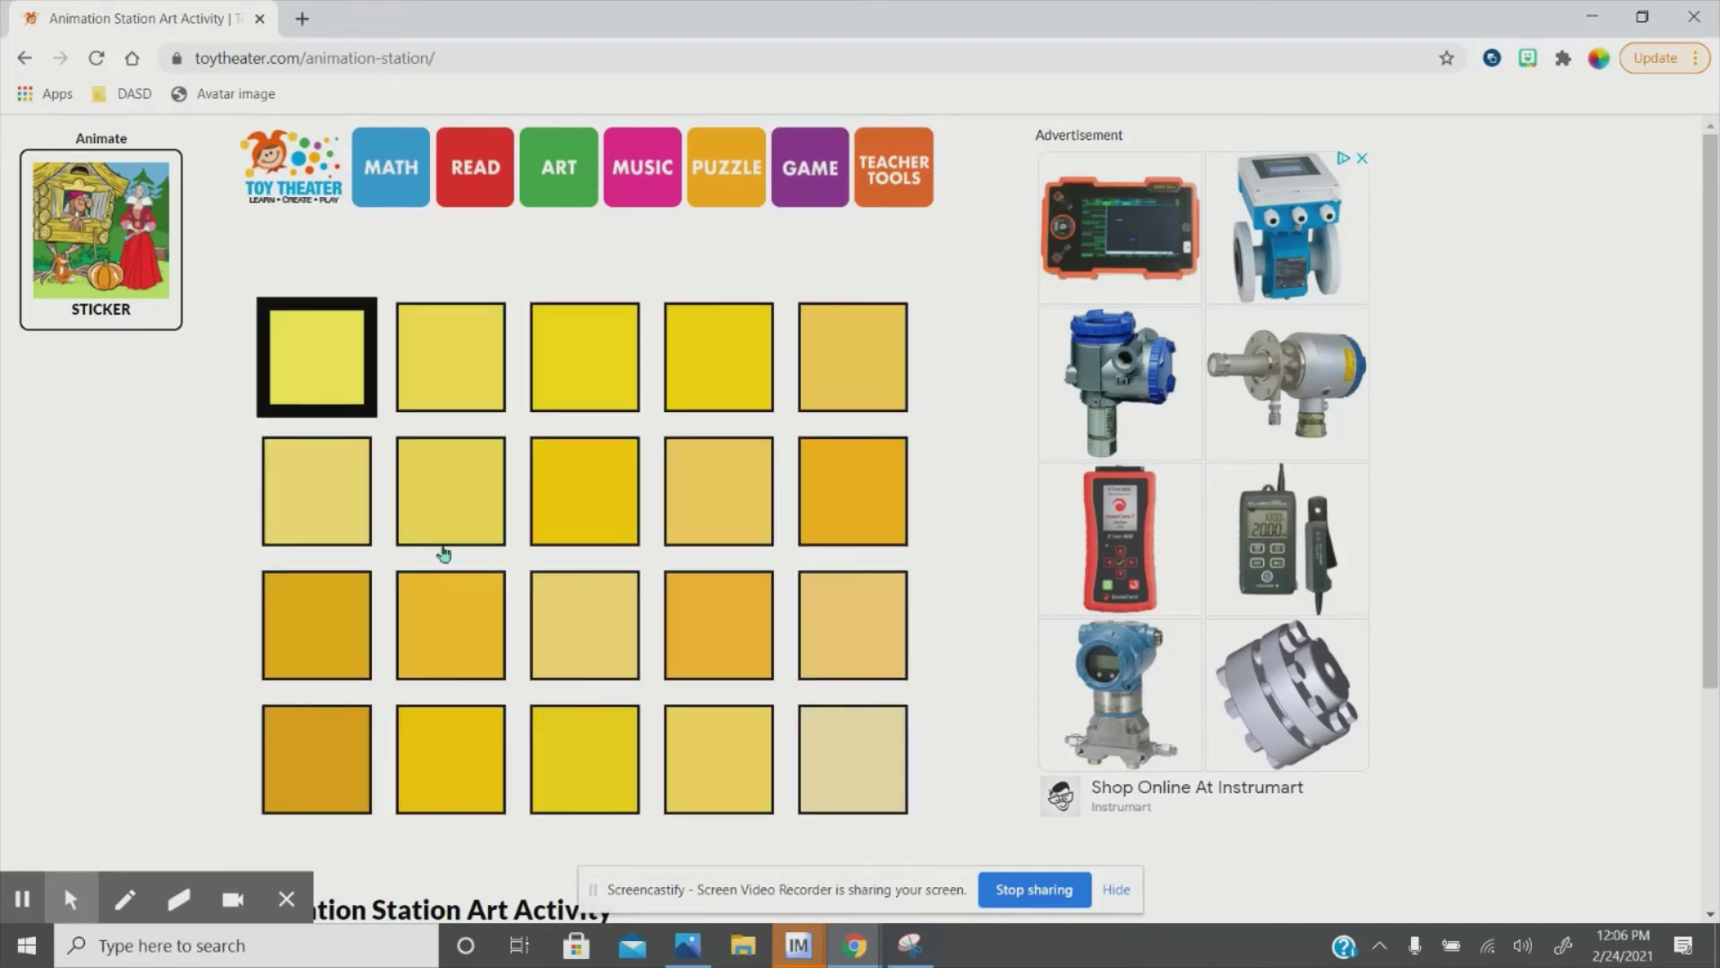
left_click(436, 396)
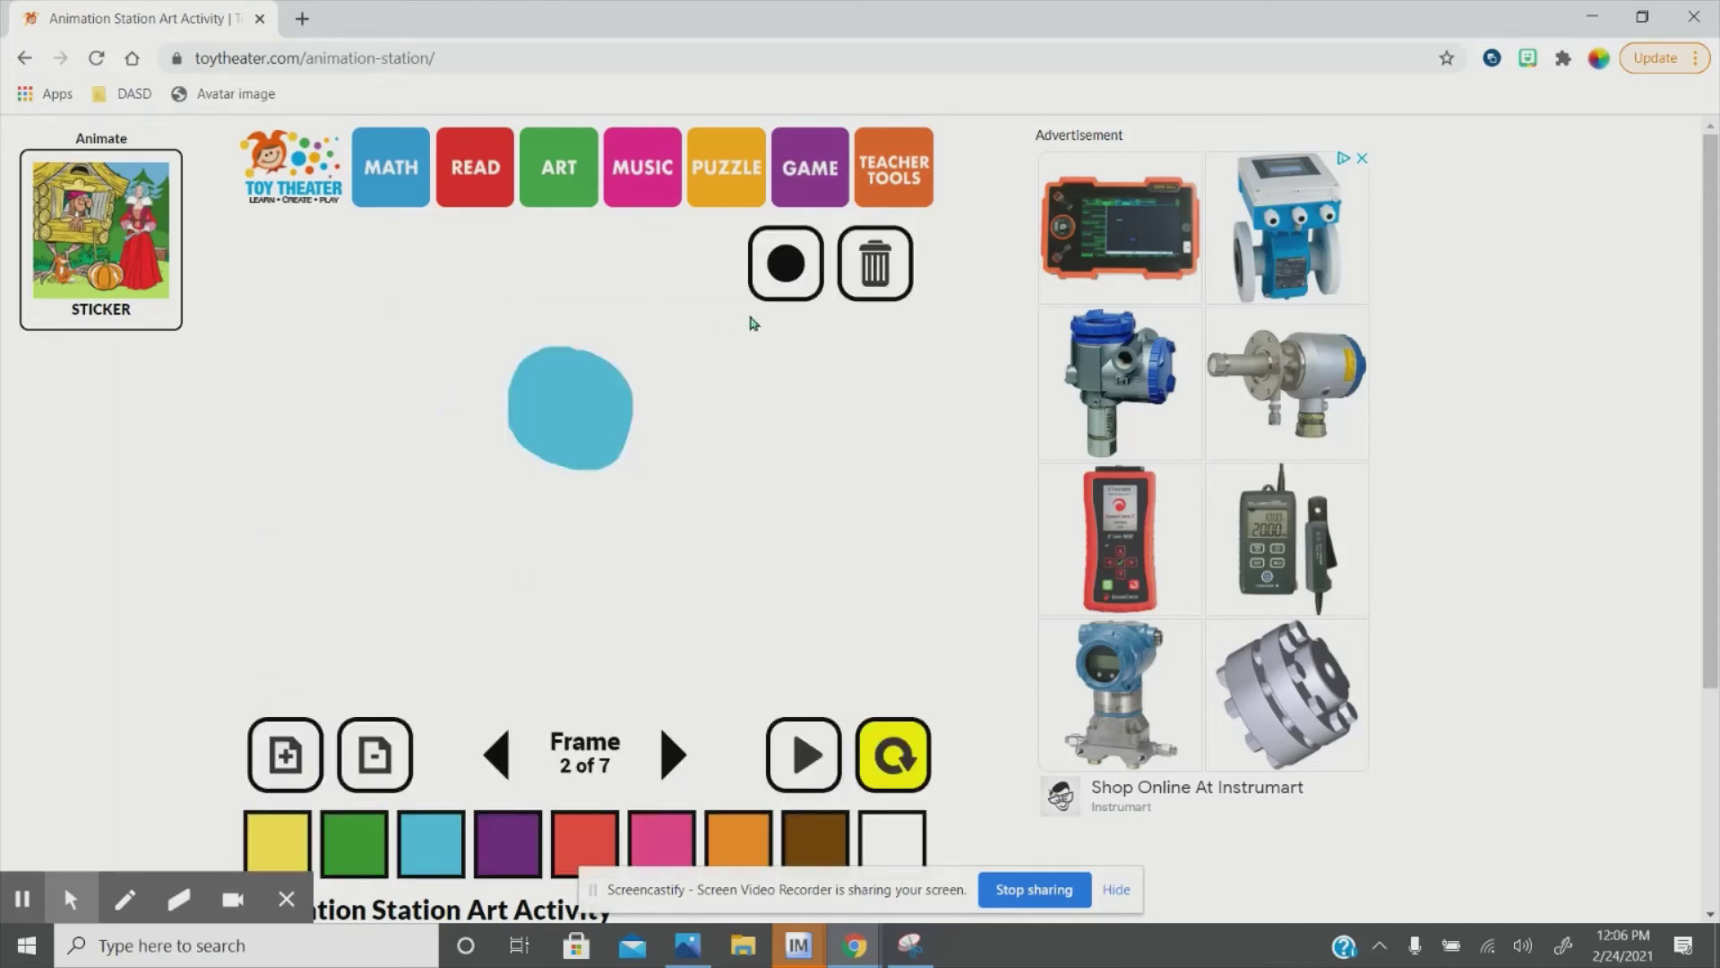
left_click(773, 294)
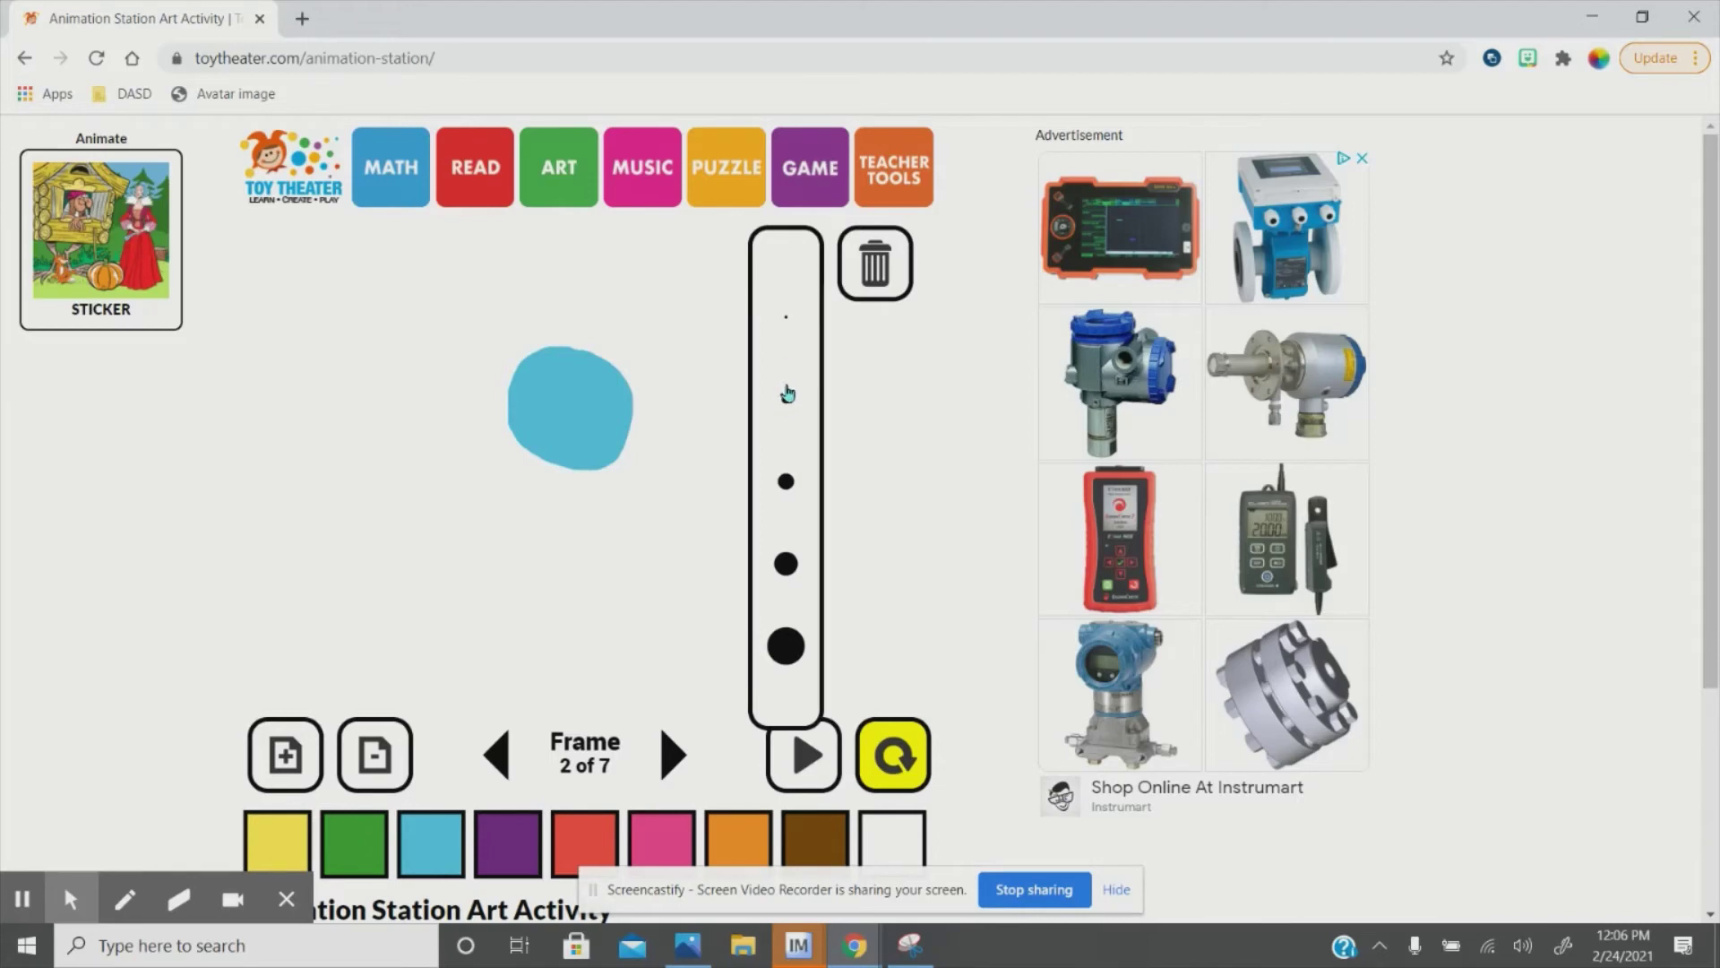
left_click(786, 393)
left_click_drag(614, 273, 630, 355)
mouse_move(589, 237)
left_mouse_down()
mouse_move(588, 302)
mouse_move(512, 372)
left_mouse_up()
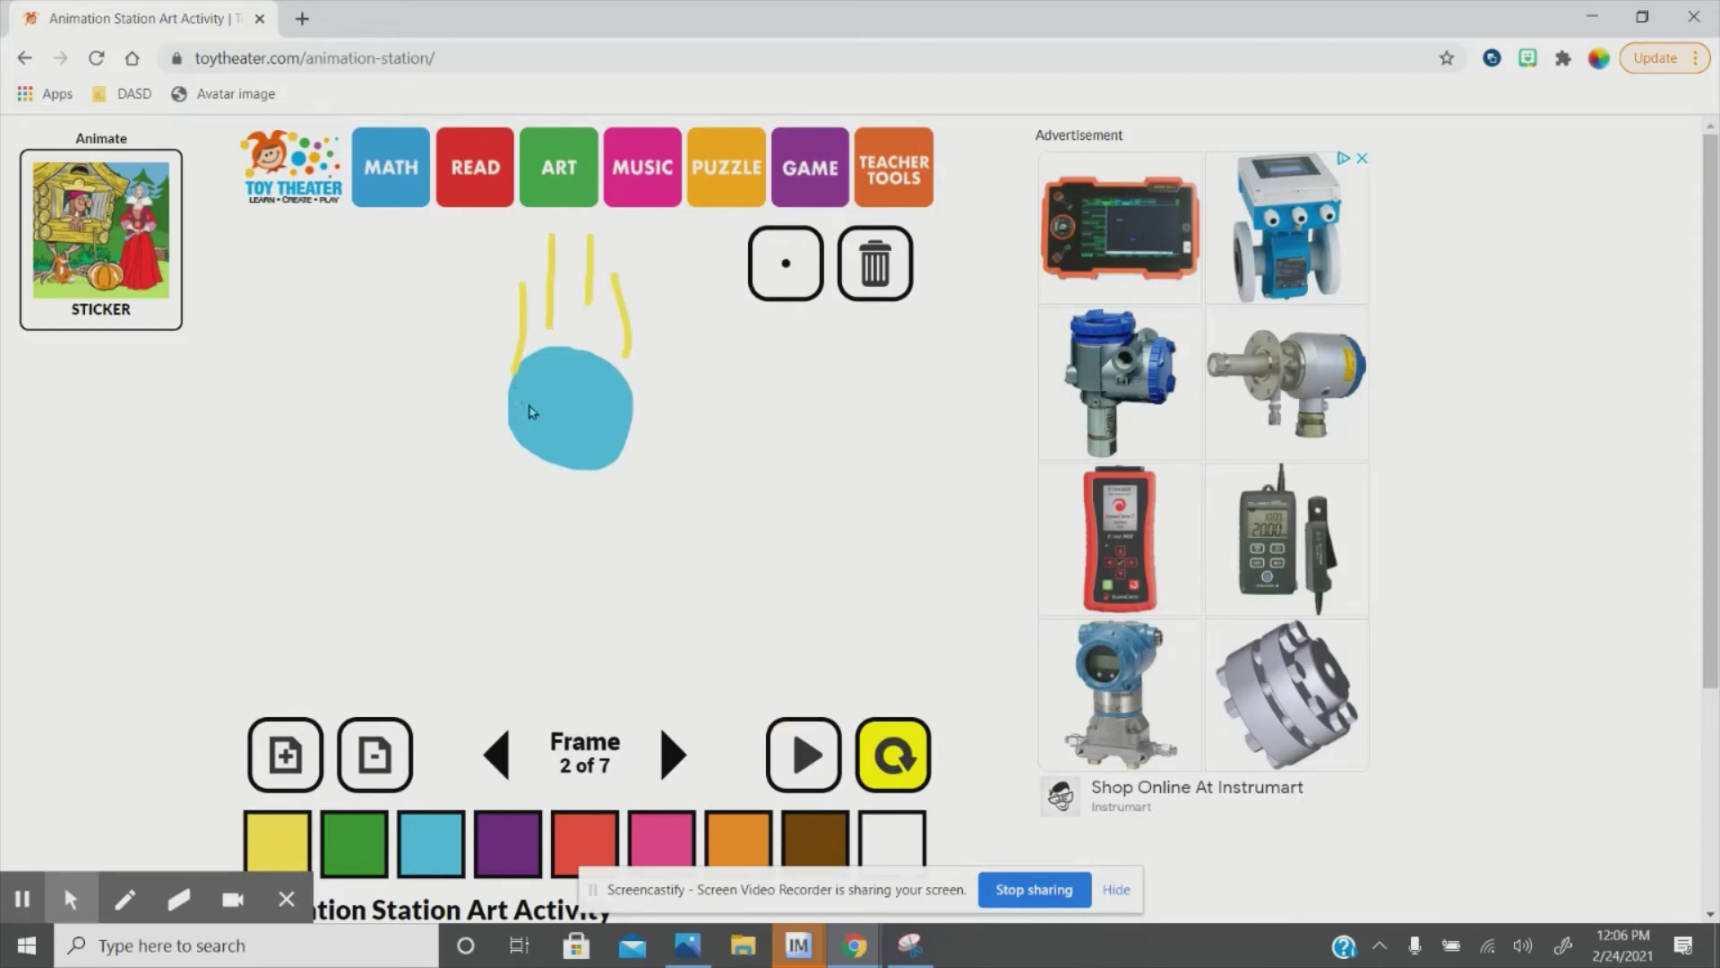
- Draw long yellow motion lines above the falling ball in frame 3
left_click(674, 753)
left_click_drag(589, 320, 587, 488)
mouse_move(559, 363)
left_mouse_down()
mouse_move(553, 463)
mouse_move(509, 550)
left_mouse_up()
left_click_drag(639, 307, 598, 580)
- Draw yellow impact lines radiating above and beside the flattened ball in frame 4
left_click(670, 755)
mouse_move(532, 513)
left_mouse_down()
mouse_move(538, 554)
mouse_move(474, 582)
left_mouse_up()
mouse_move(643, 618)
left_mouse_down()
mouse_move(688, 619)
mouse_move(702, 668)
left_mouse_up()
left_click_drag(498, 634, 413, 672)
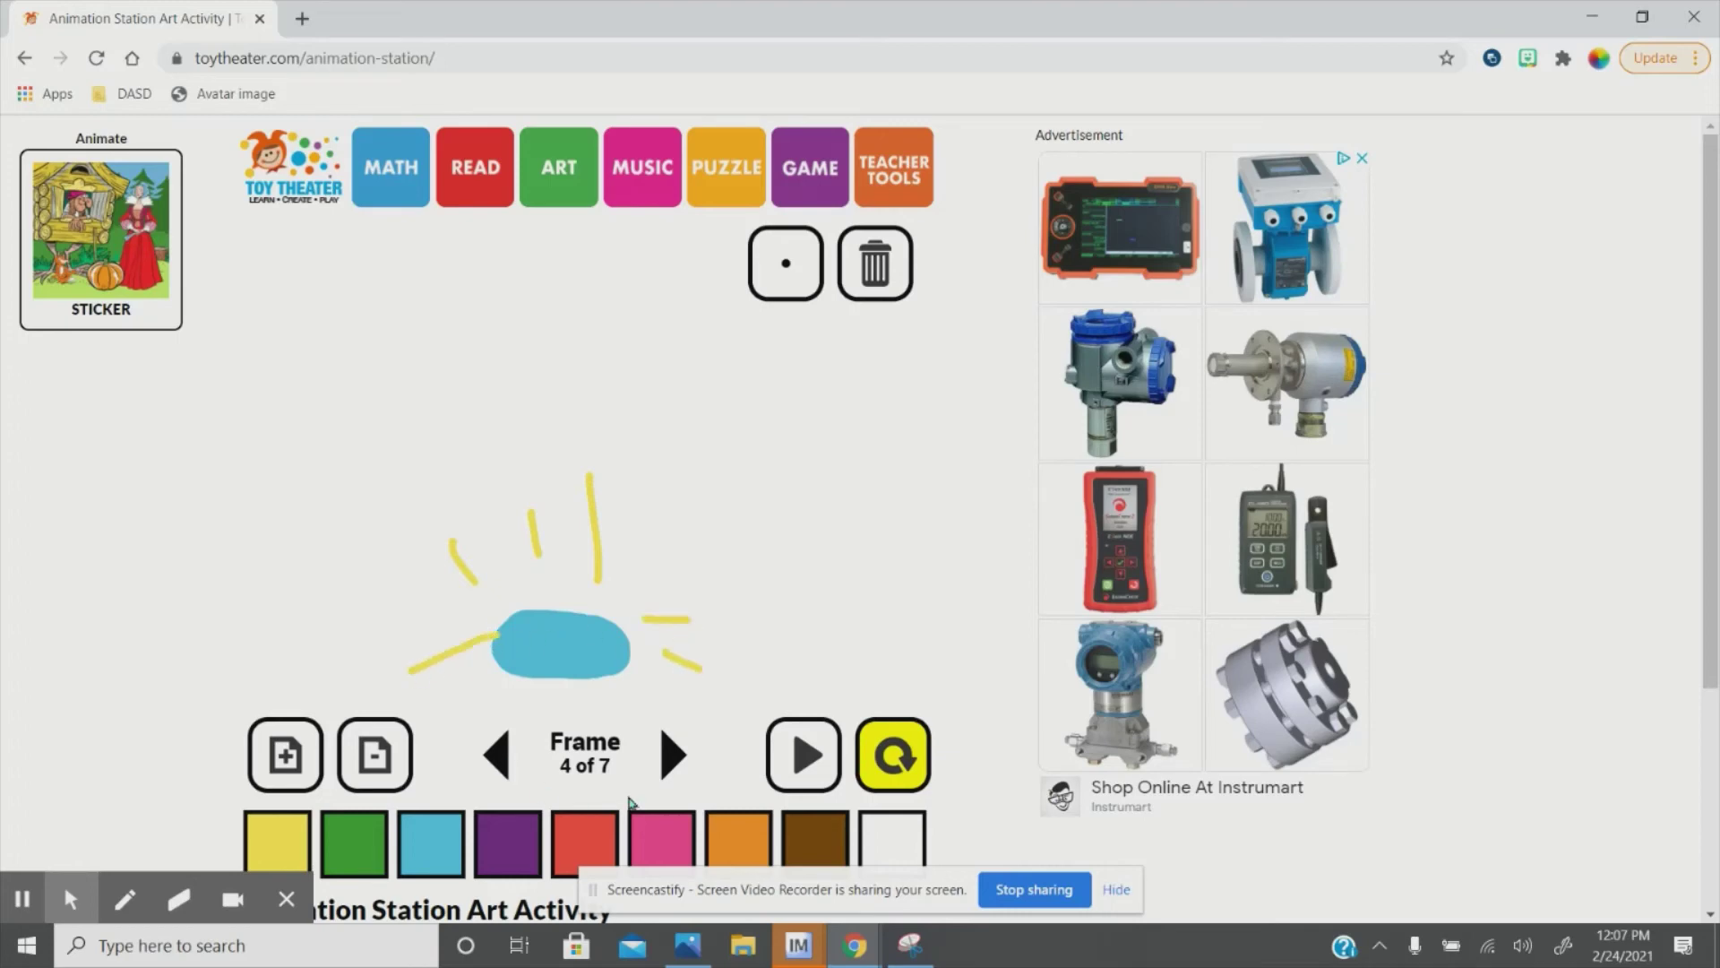
- Draw yellow motion lines beneath the rising ball in frames 5 and 6
left_click(670, 755)
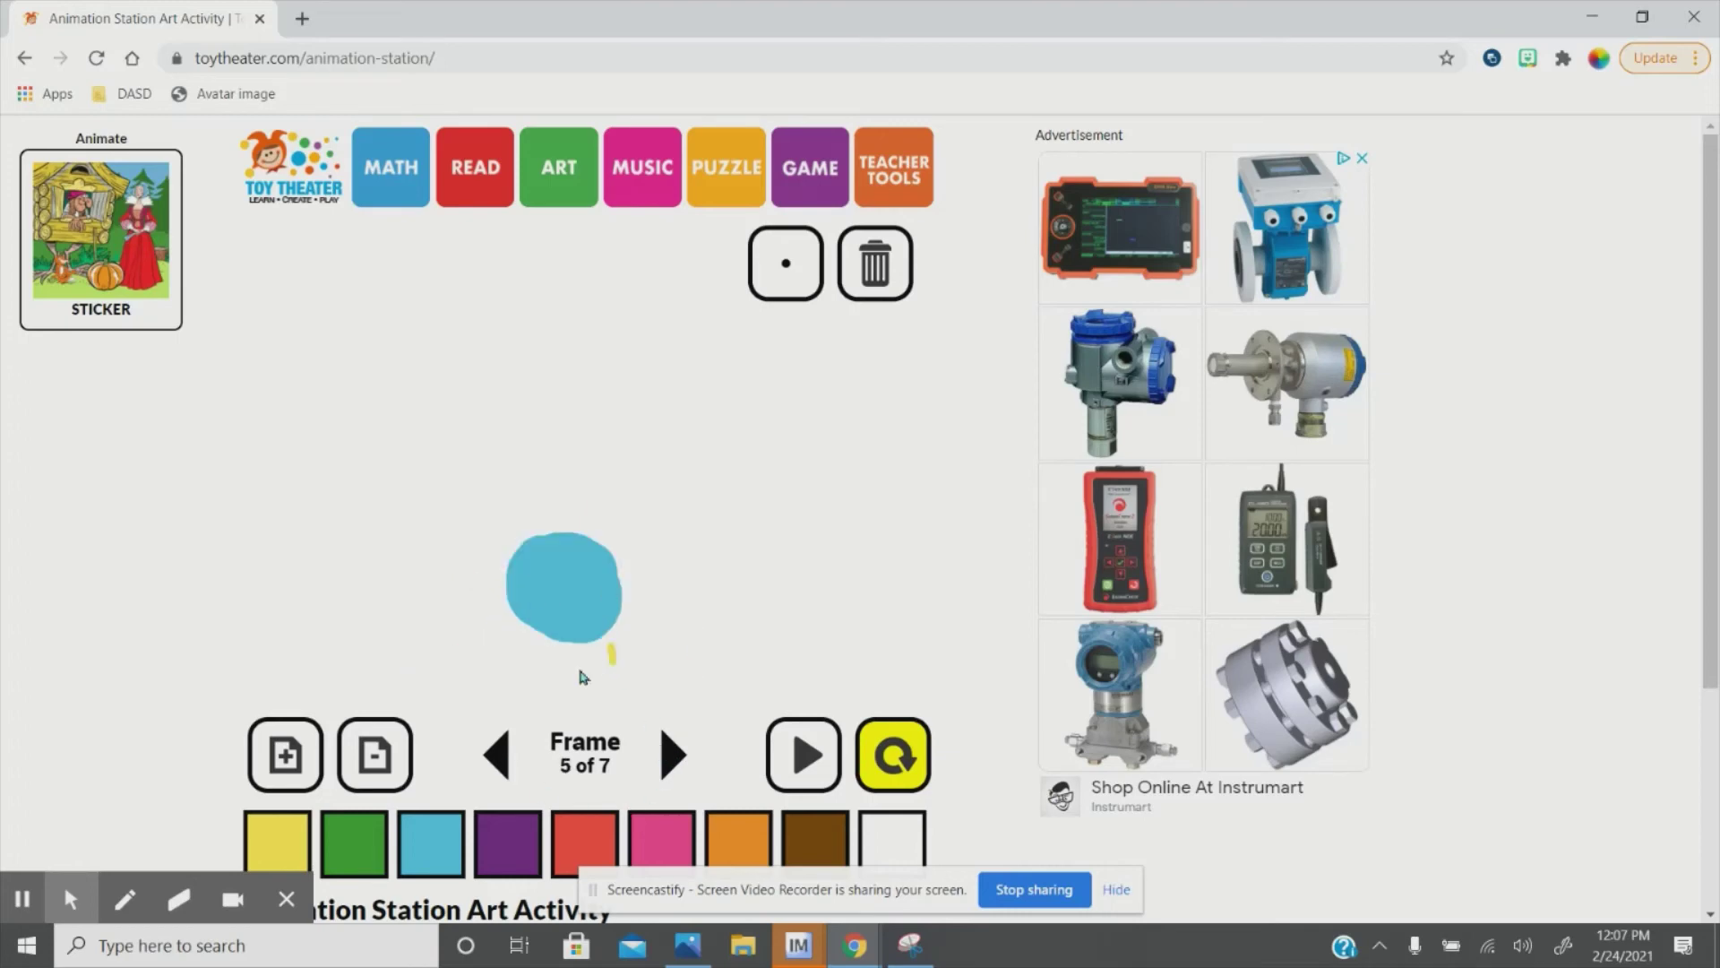
mouse_move(572, 658)
left_mouse_down()
mouse_move(508, 626)
mouse_move(592, 561)
mouse_move(587, 513)
left_mouse_up()
left_click(678, 759)
left_click_drag(559, 598, 544, 534)
left_click_drag(528, 631, 521, 559)
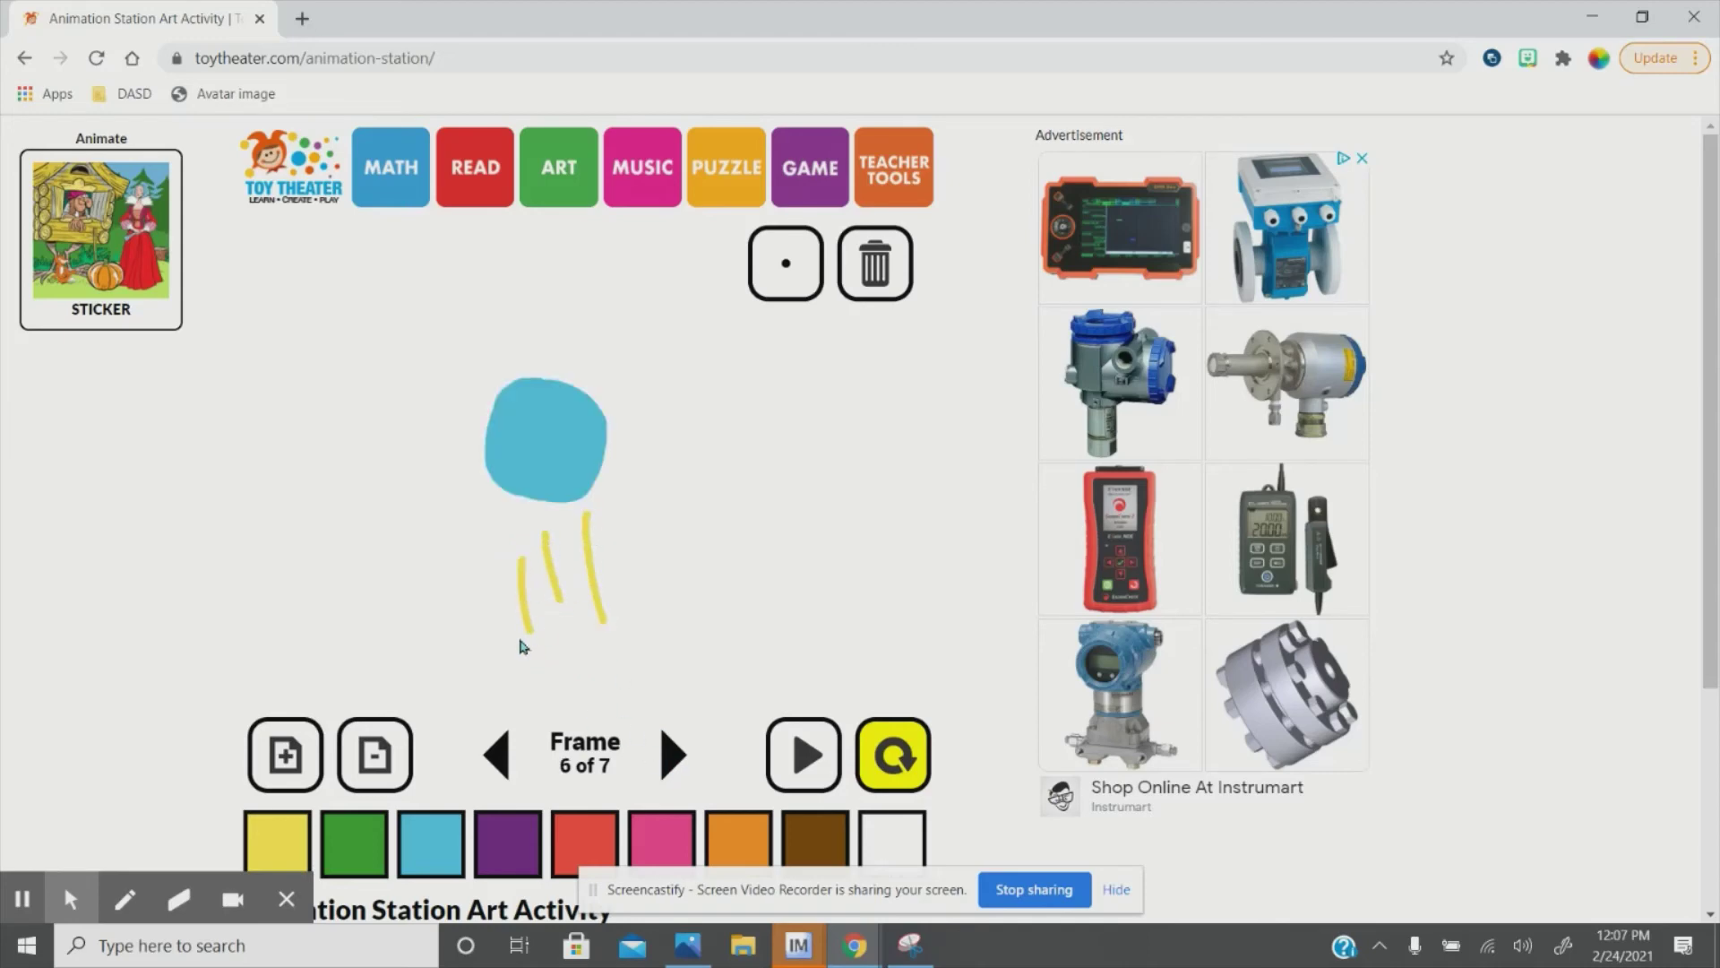
left_click_drag(500, 624, 498, 513)
- Draw four yellow motion lines beneath the ball in frame 7, and play the looping animation before stopping it
left_click(678, 755)
mouse_move(594, 544)
left_mouse_down()
mouse_move(593, 376)
mouse_move(555, 409)
left_mouse_up()
left_click_drag(515, 563, 513, 394)
left_click_drag(531, 612, 529, 541)
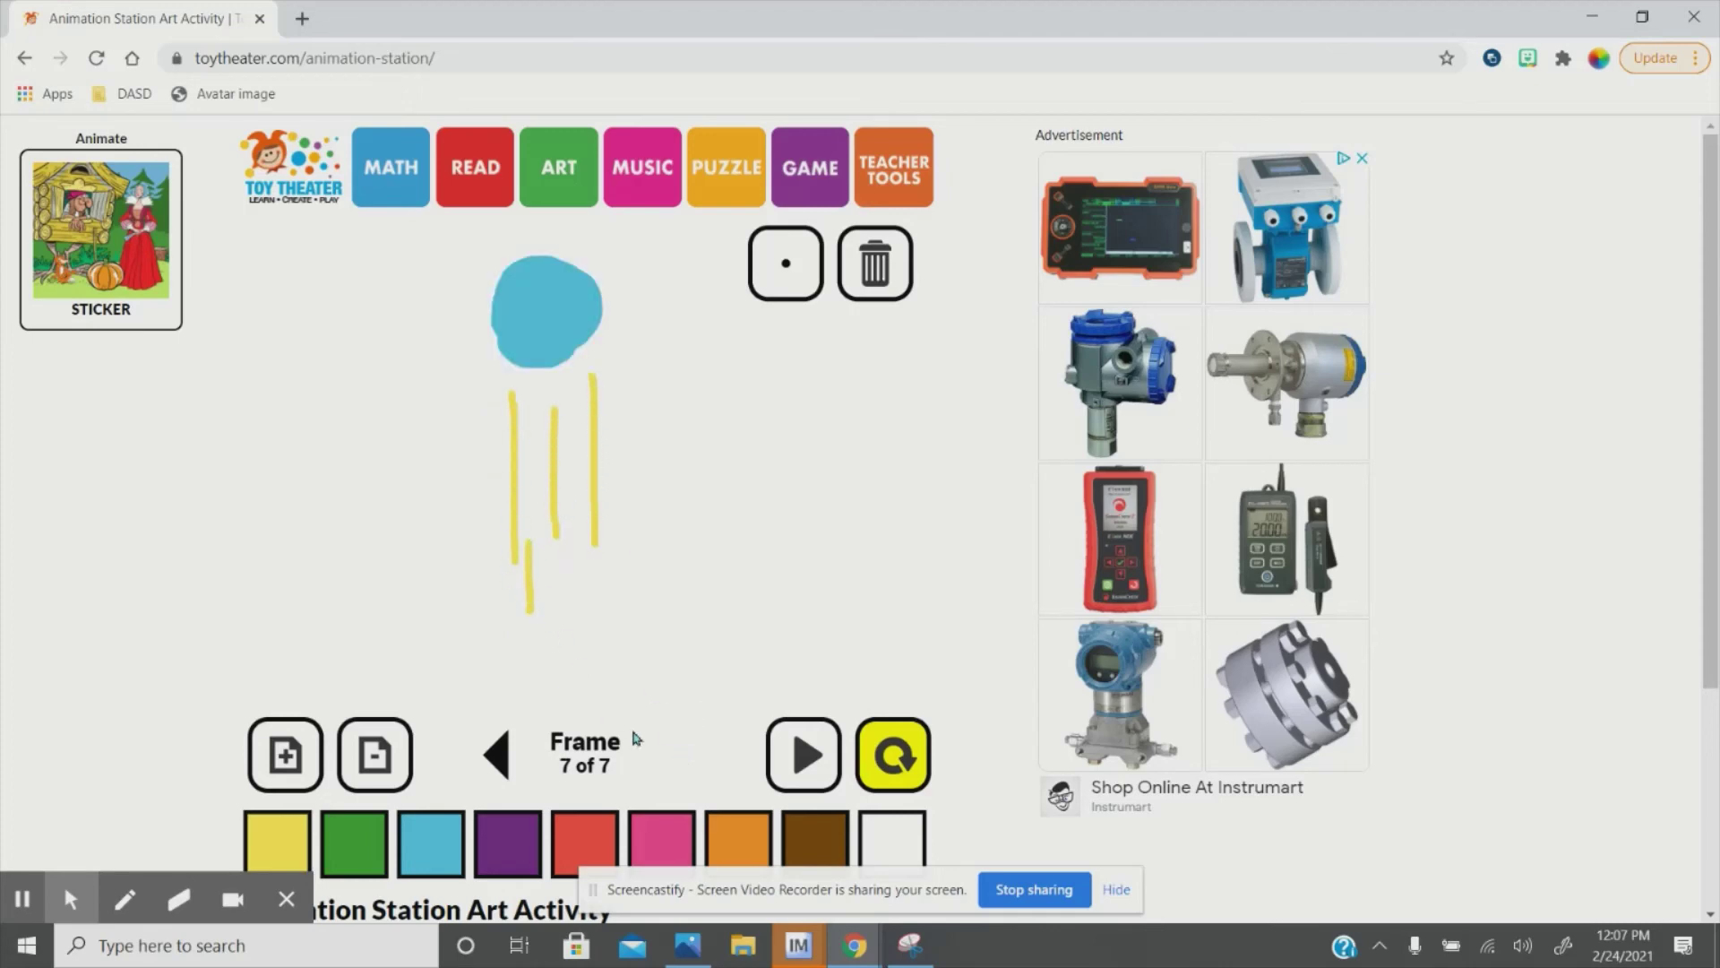
left_click(809, 770)
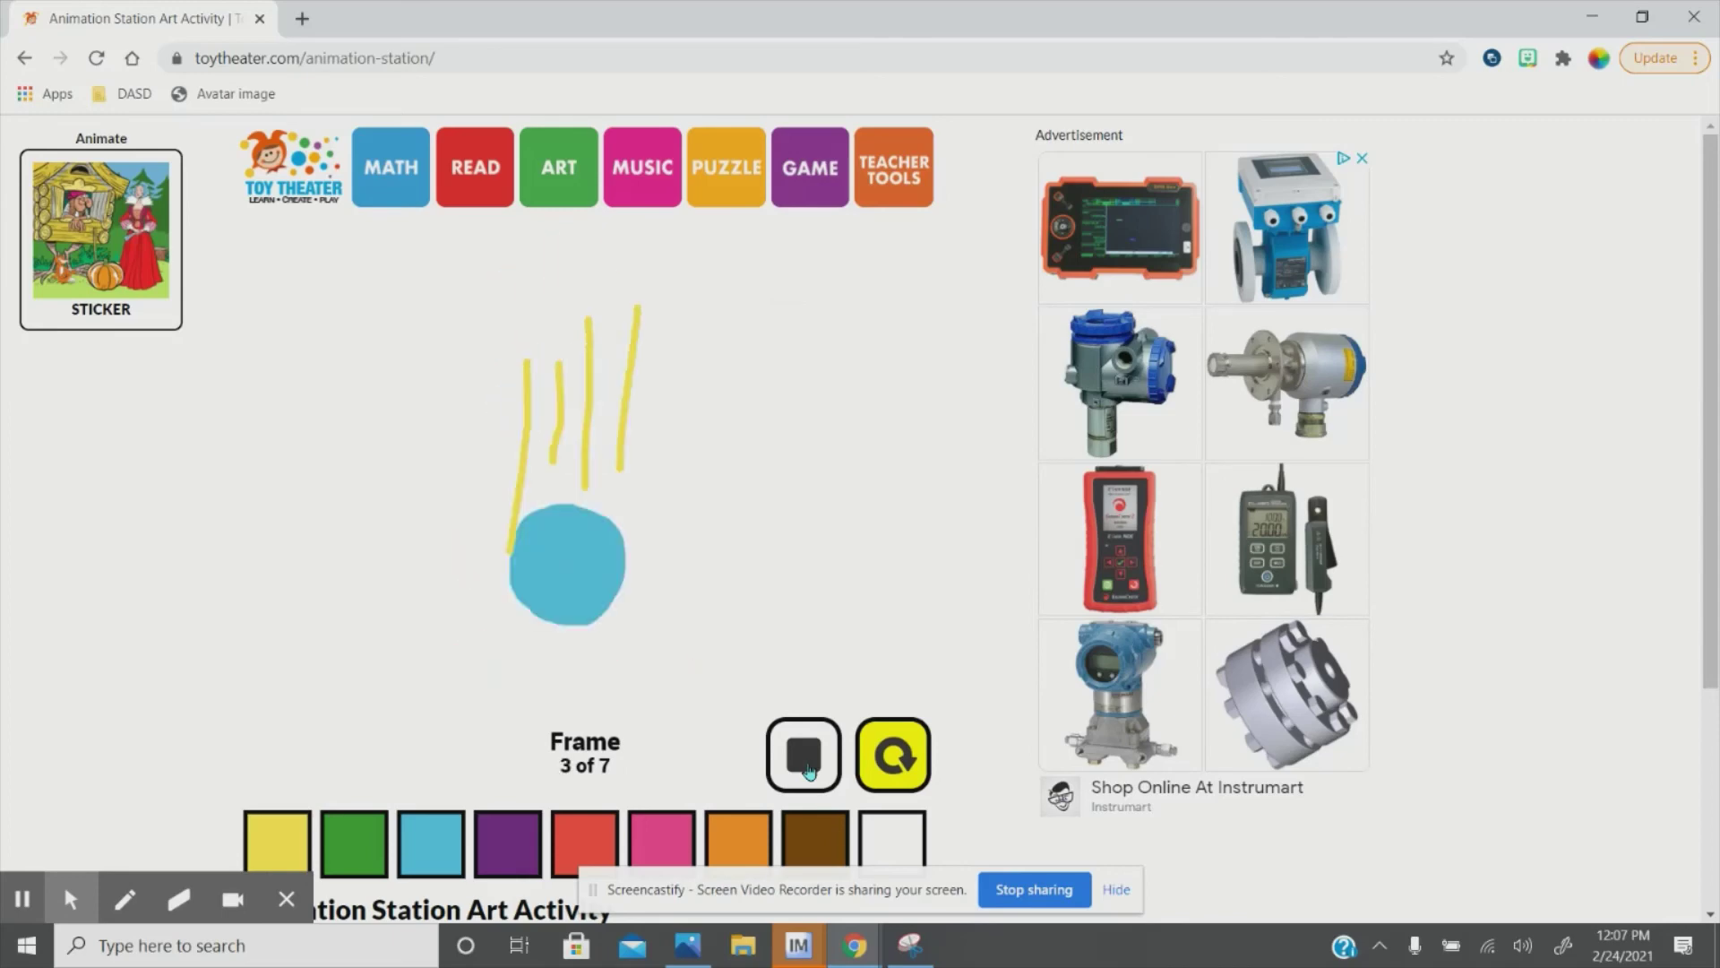
left_click(809, 771)
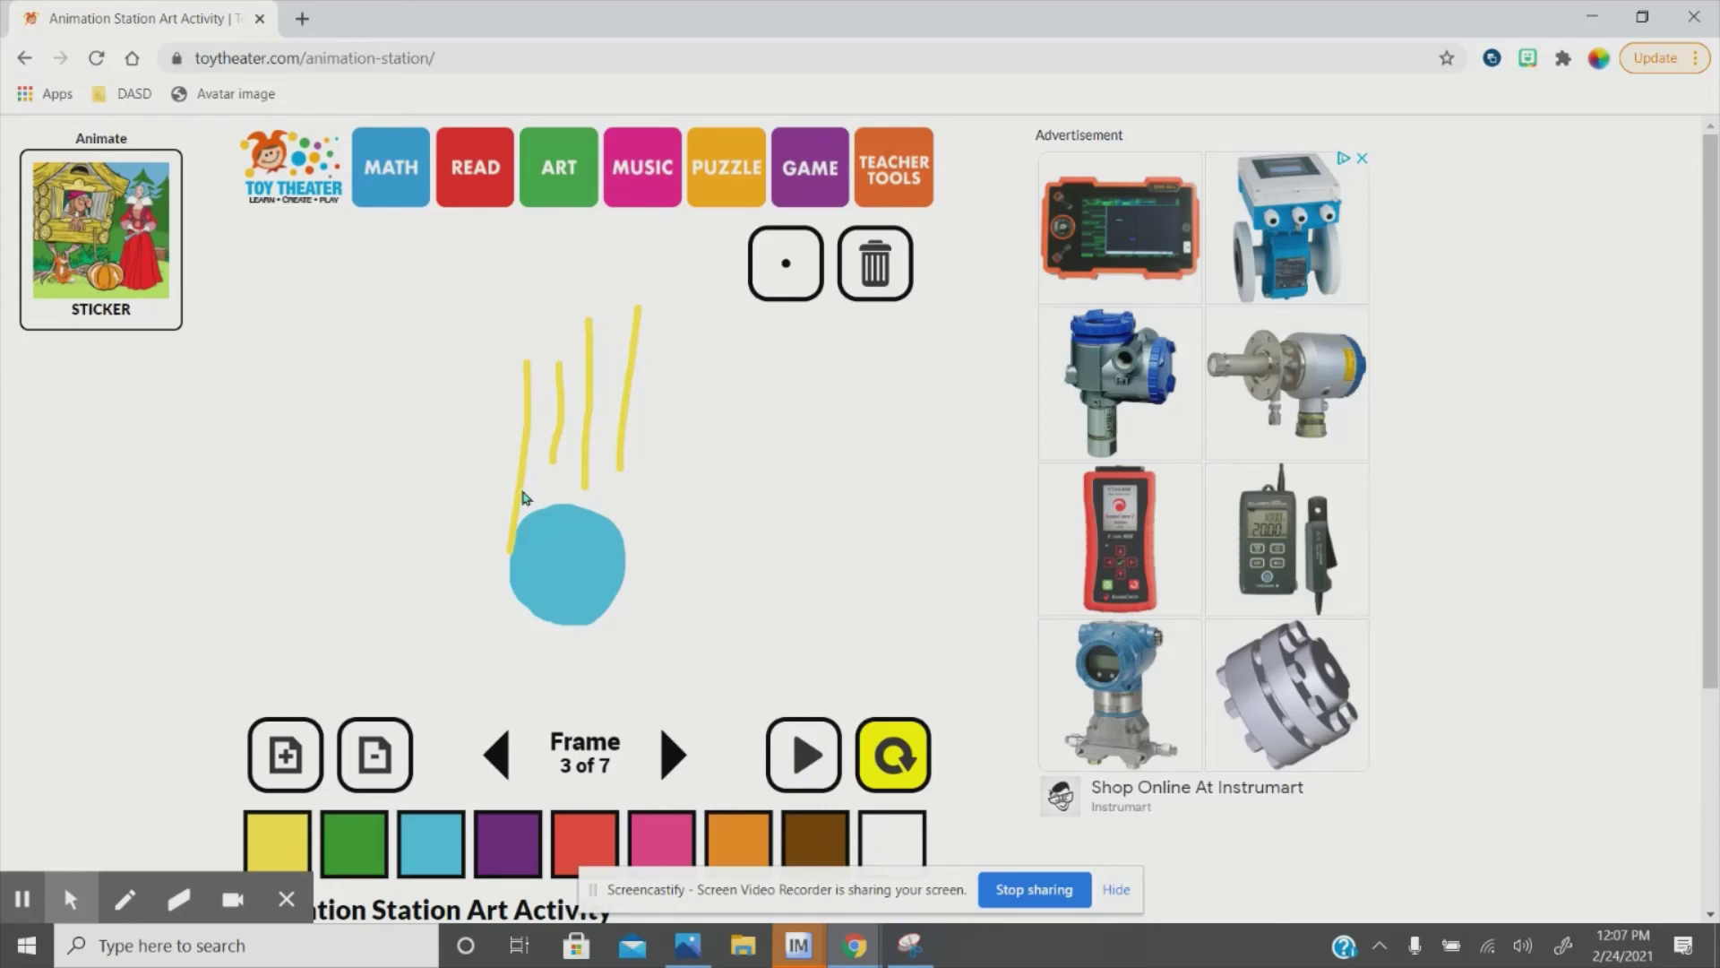
- Return to the Toy Theater home page and open the Build activity from the Art category
left_click(316, 191)
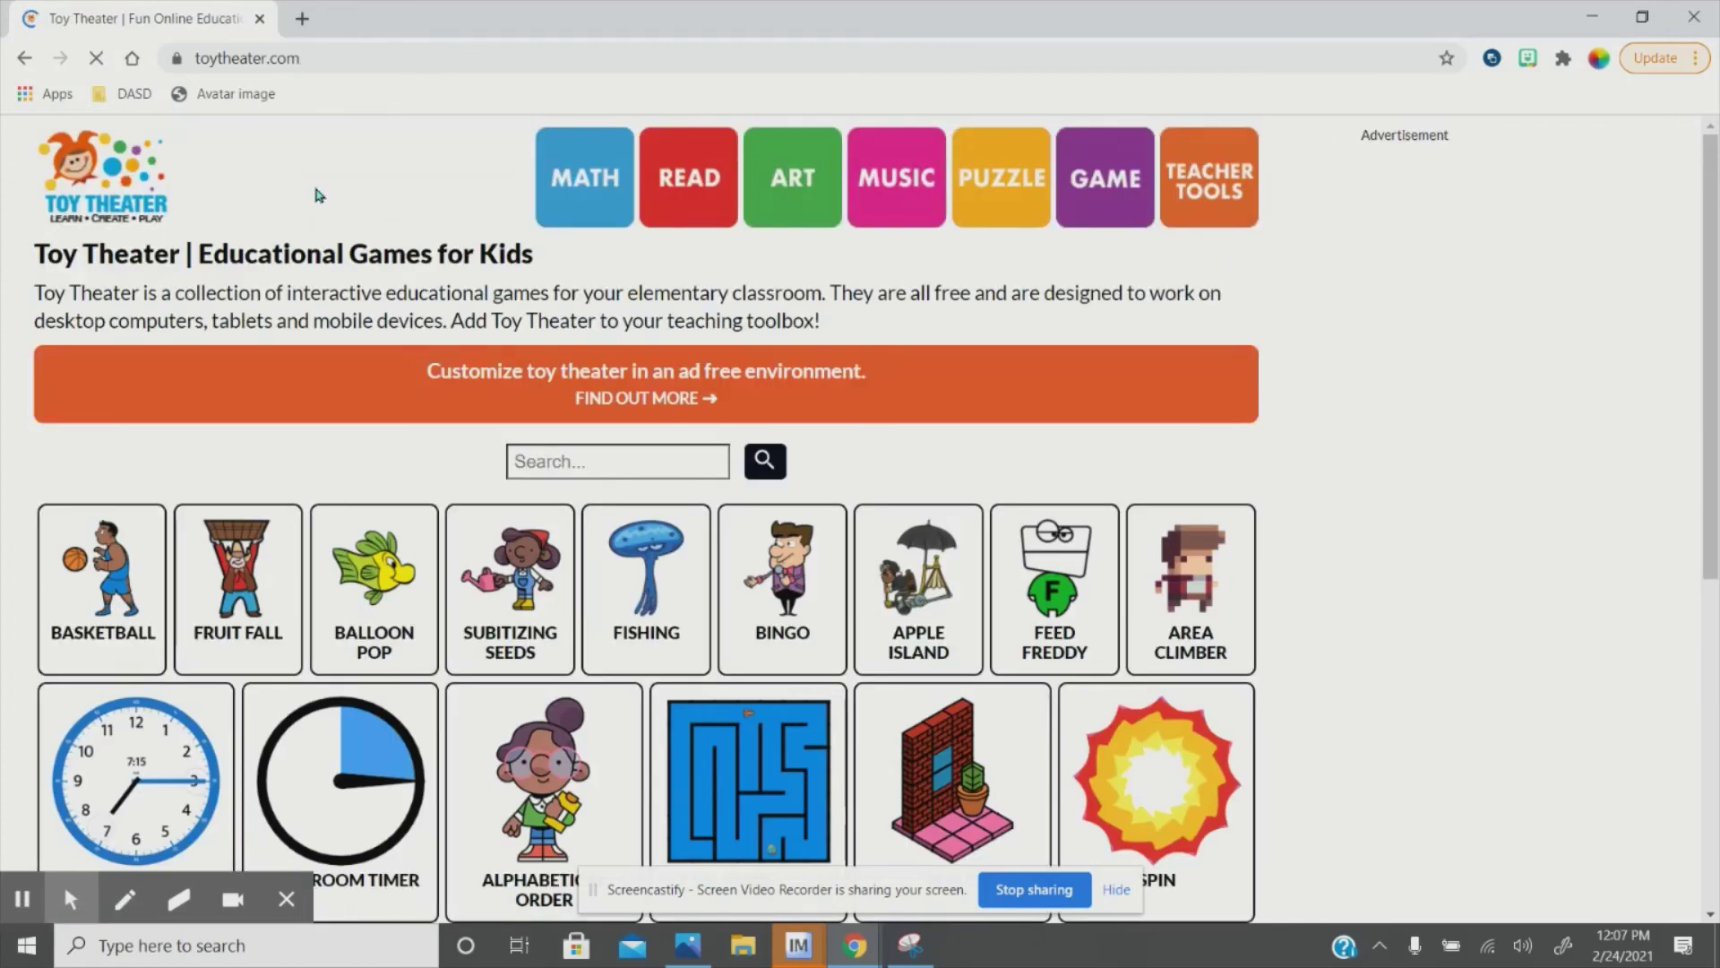
left_click(790, 205)
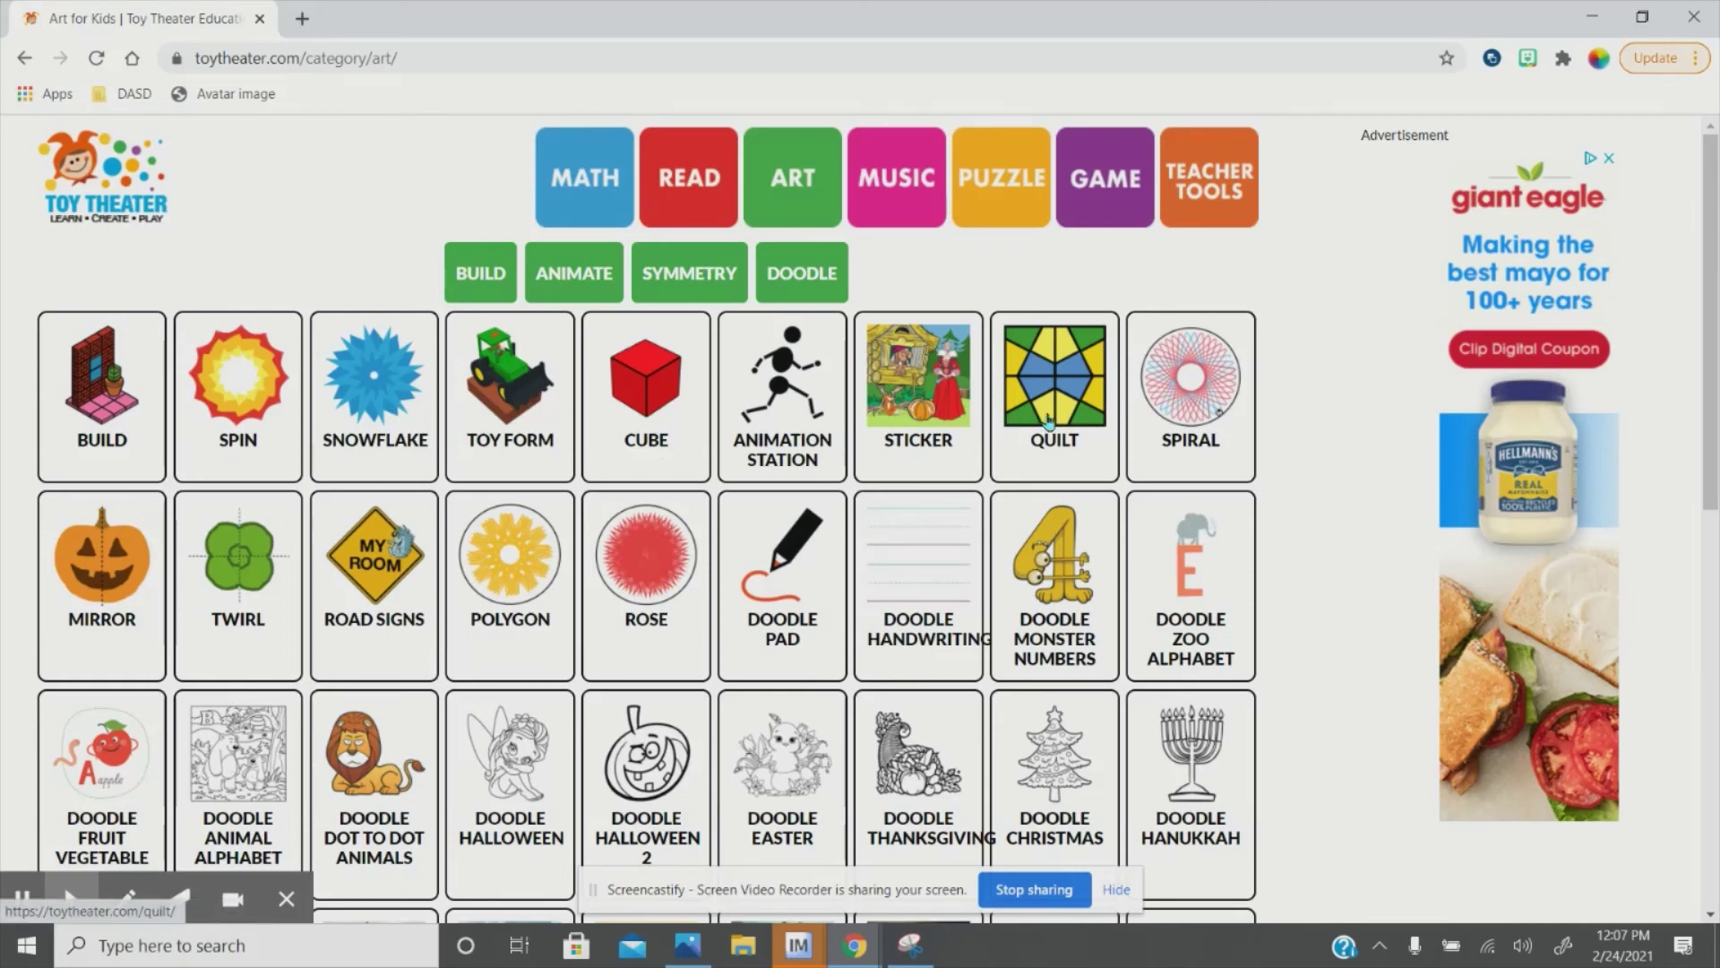
left_click(99, 421)
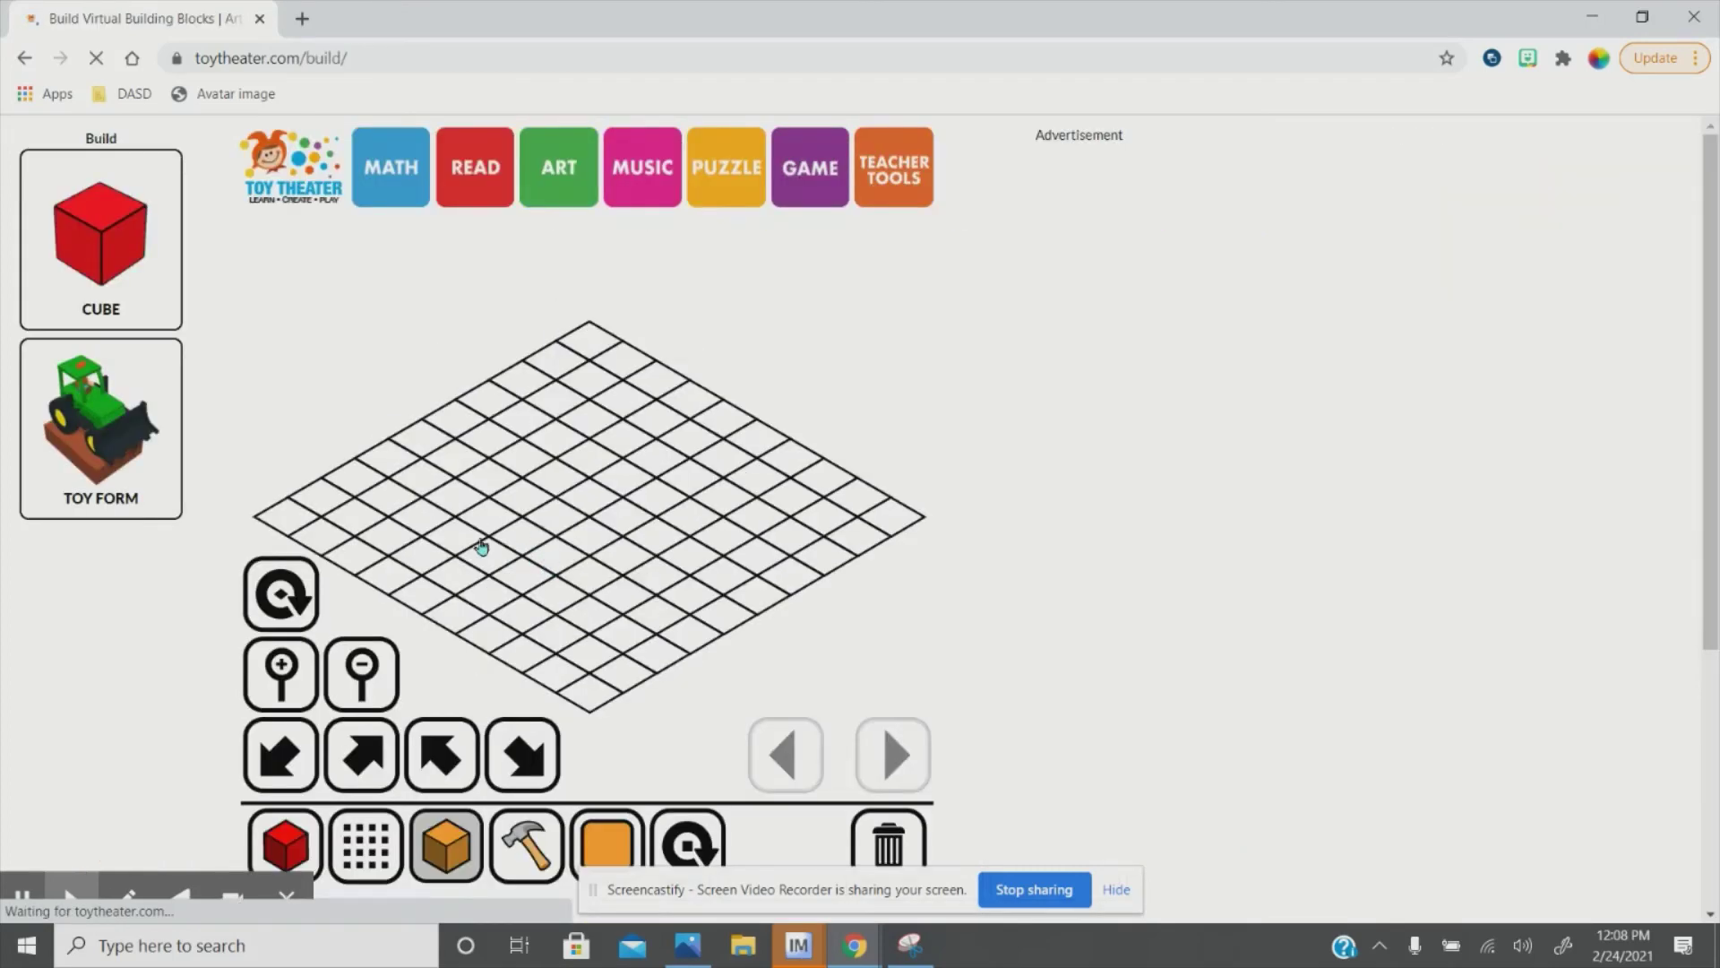
- Look at the ready-made models, return to the empty grid, and stack three orange blocks into a tower on it
left_click(287, 842)
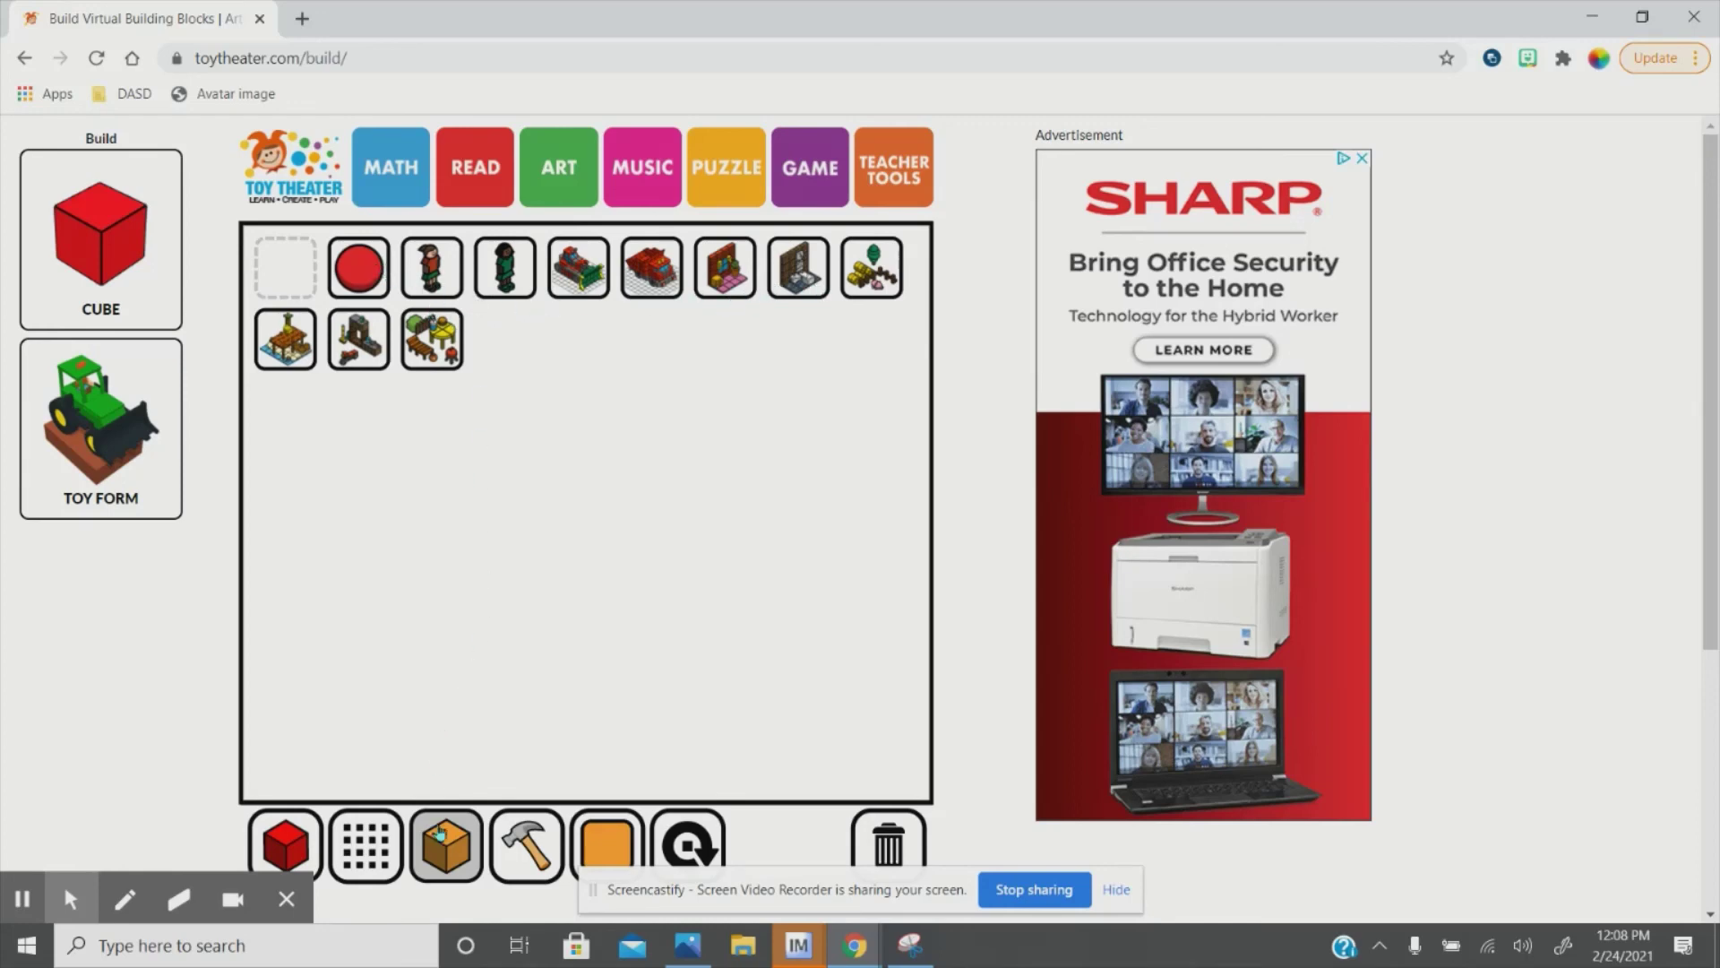
left_click(447, 858)
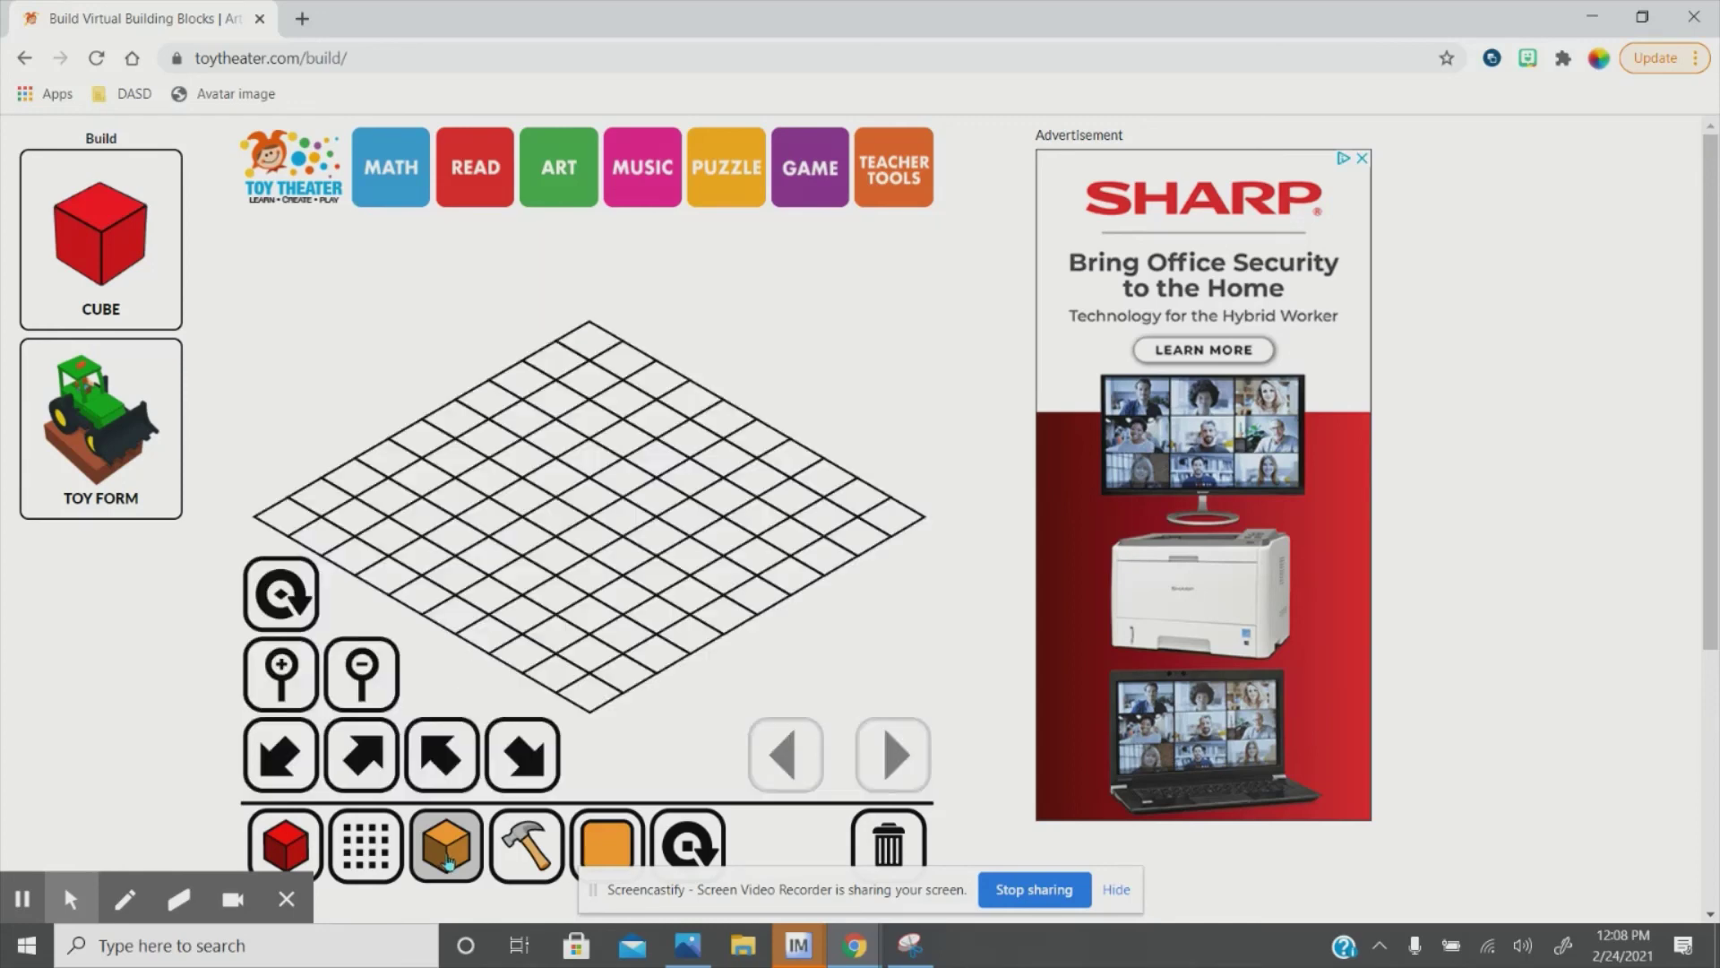
left_click(611, 477)
left_click(582, 418)
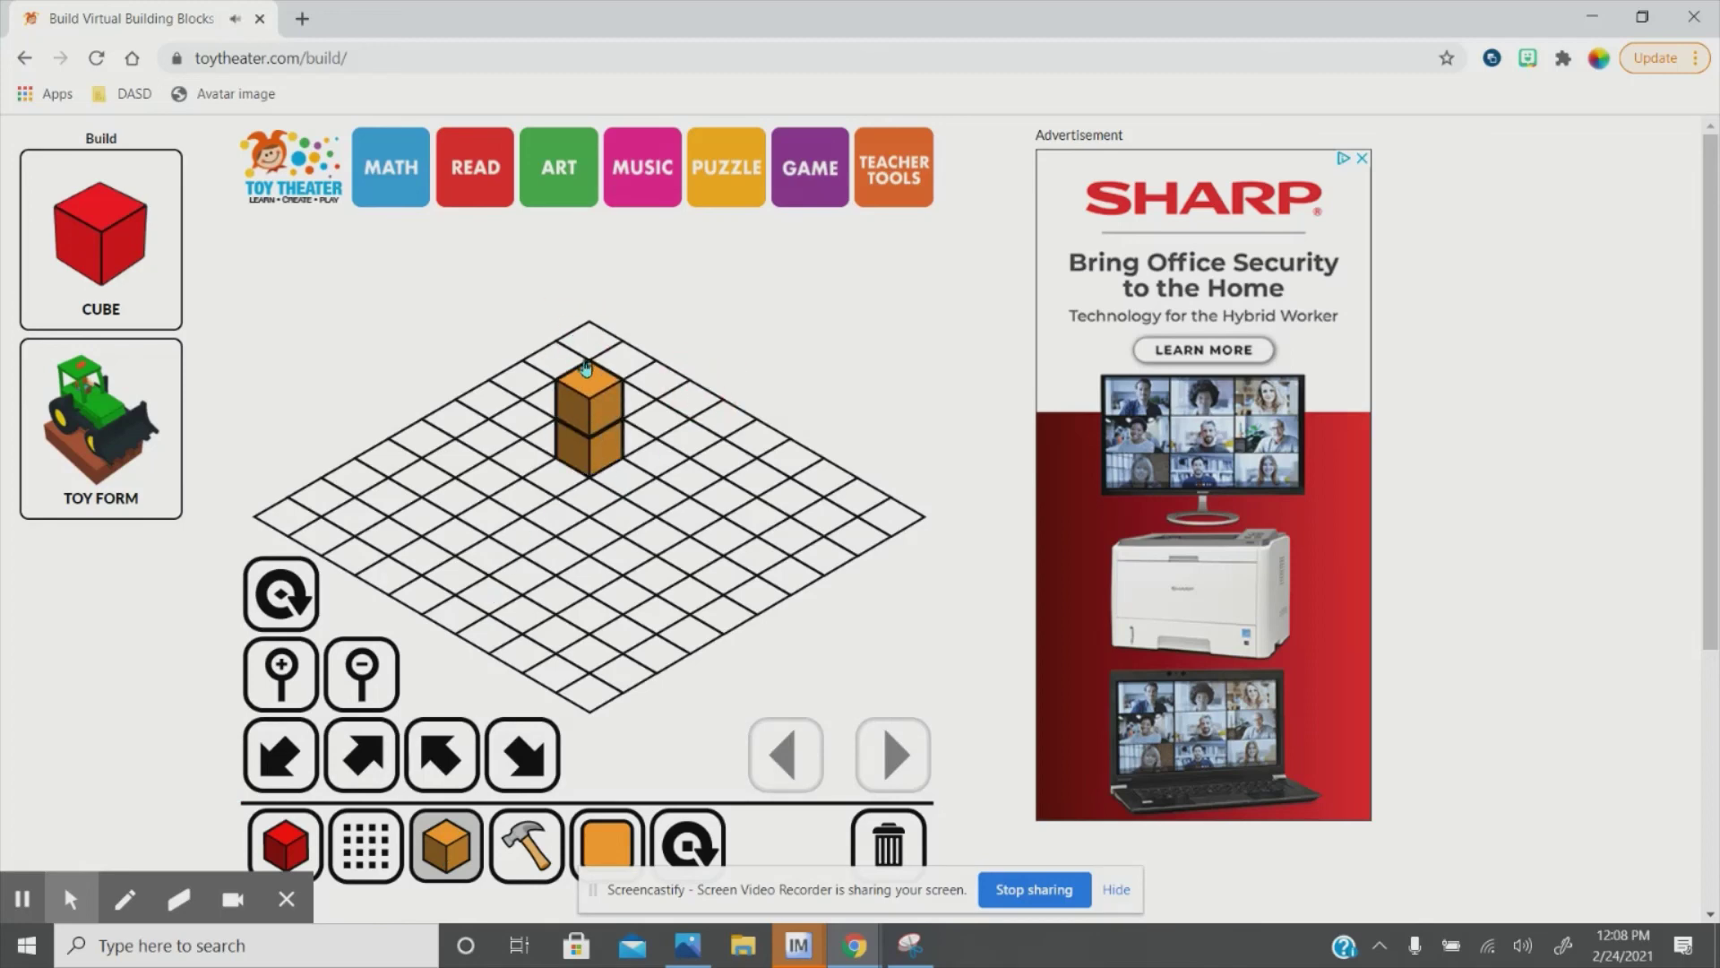
left_click(587, 377)
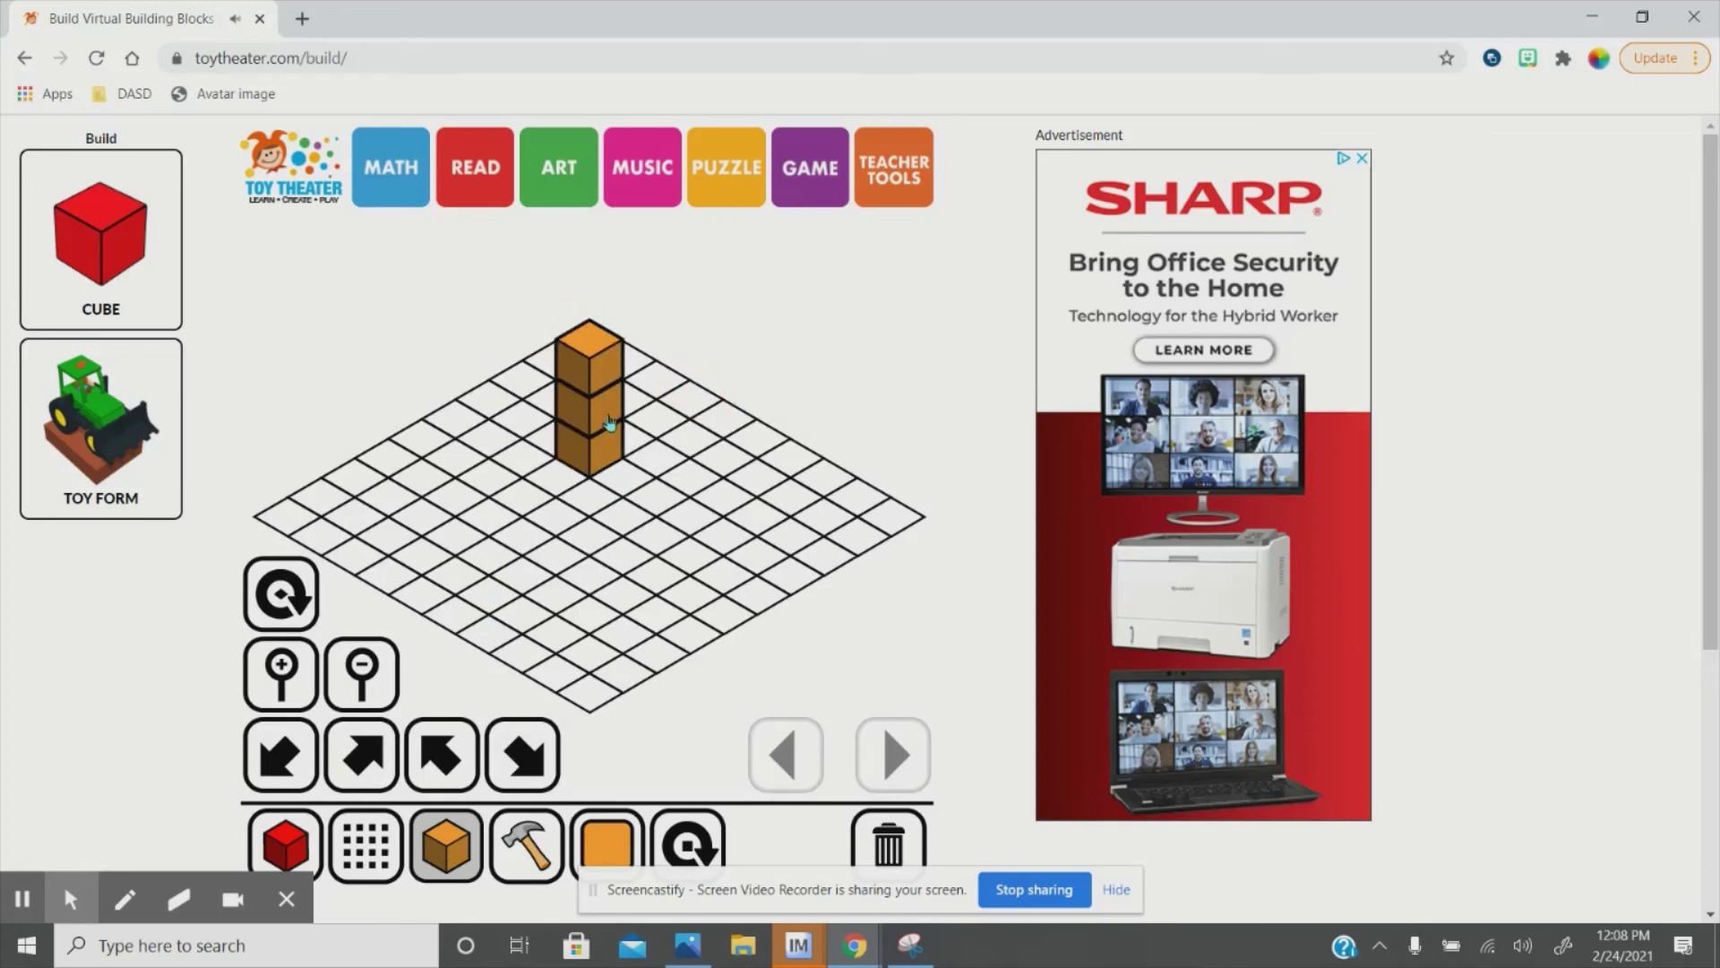
- Remove all three stacked orange blocks from the grid with the hammer tool
left_click(526, 847)
left_click(611, 379)
left_click(611, 400)
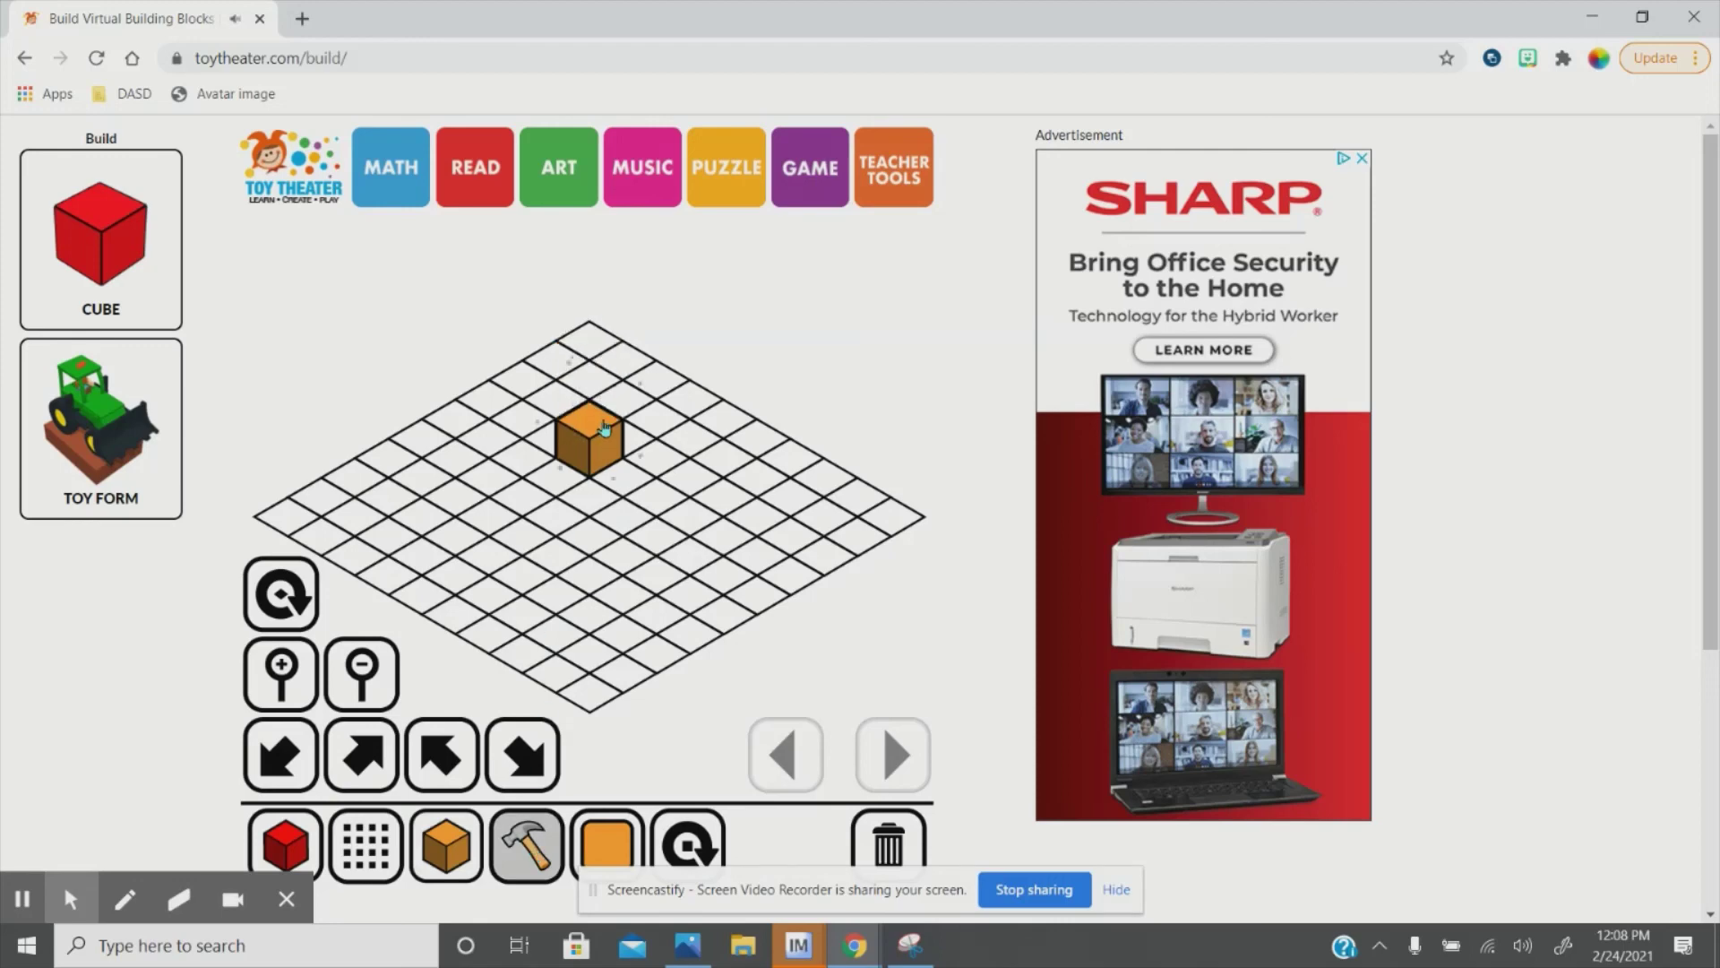
left_click(604, 439)
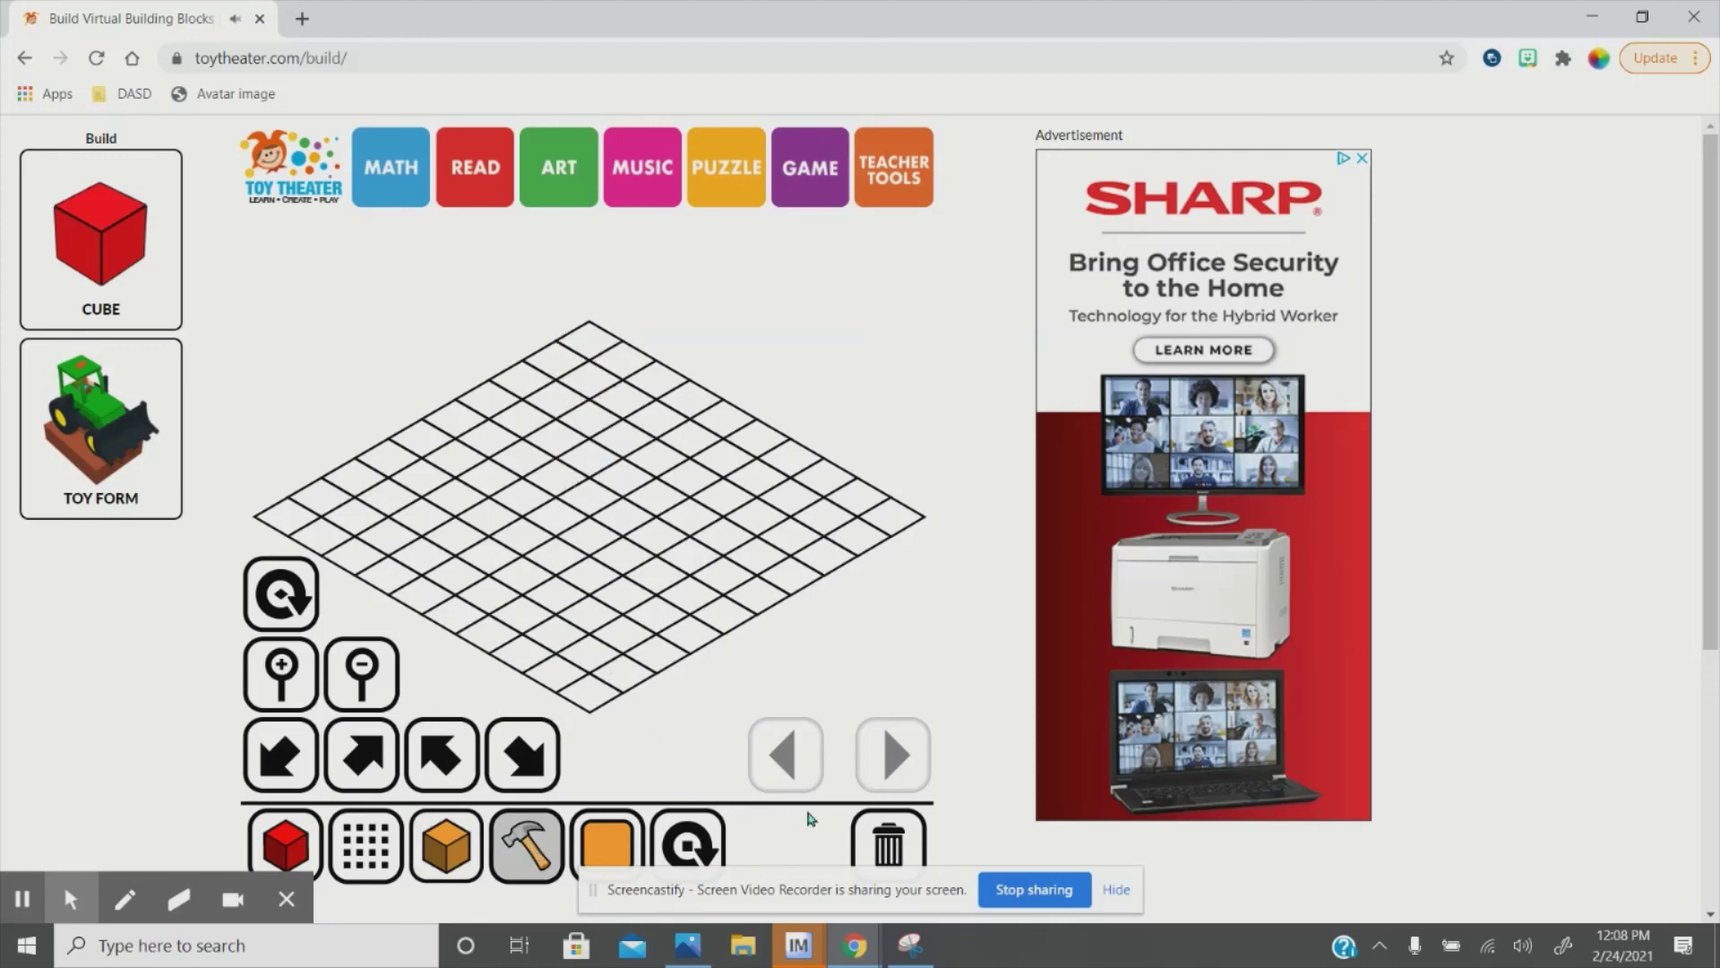
- Return to the overview of Art activities
left_click(546, 184)
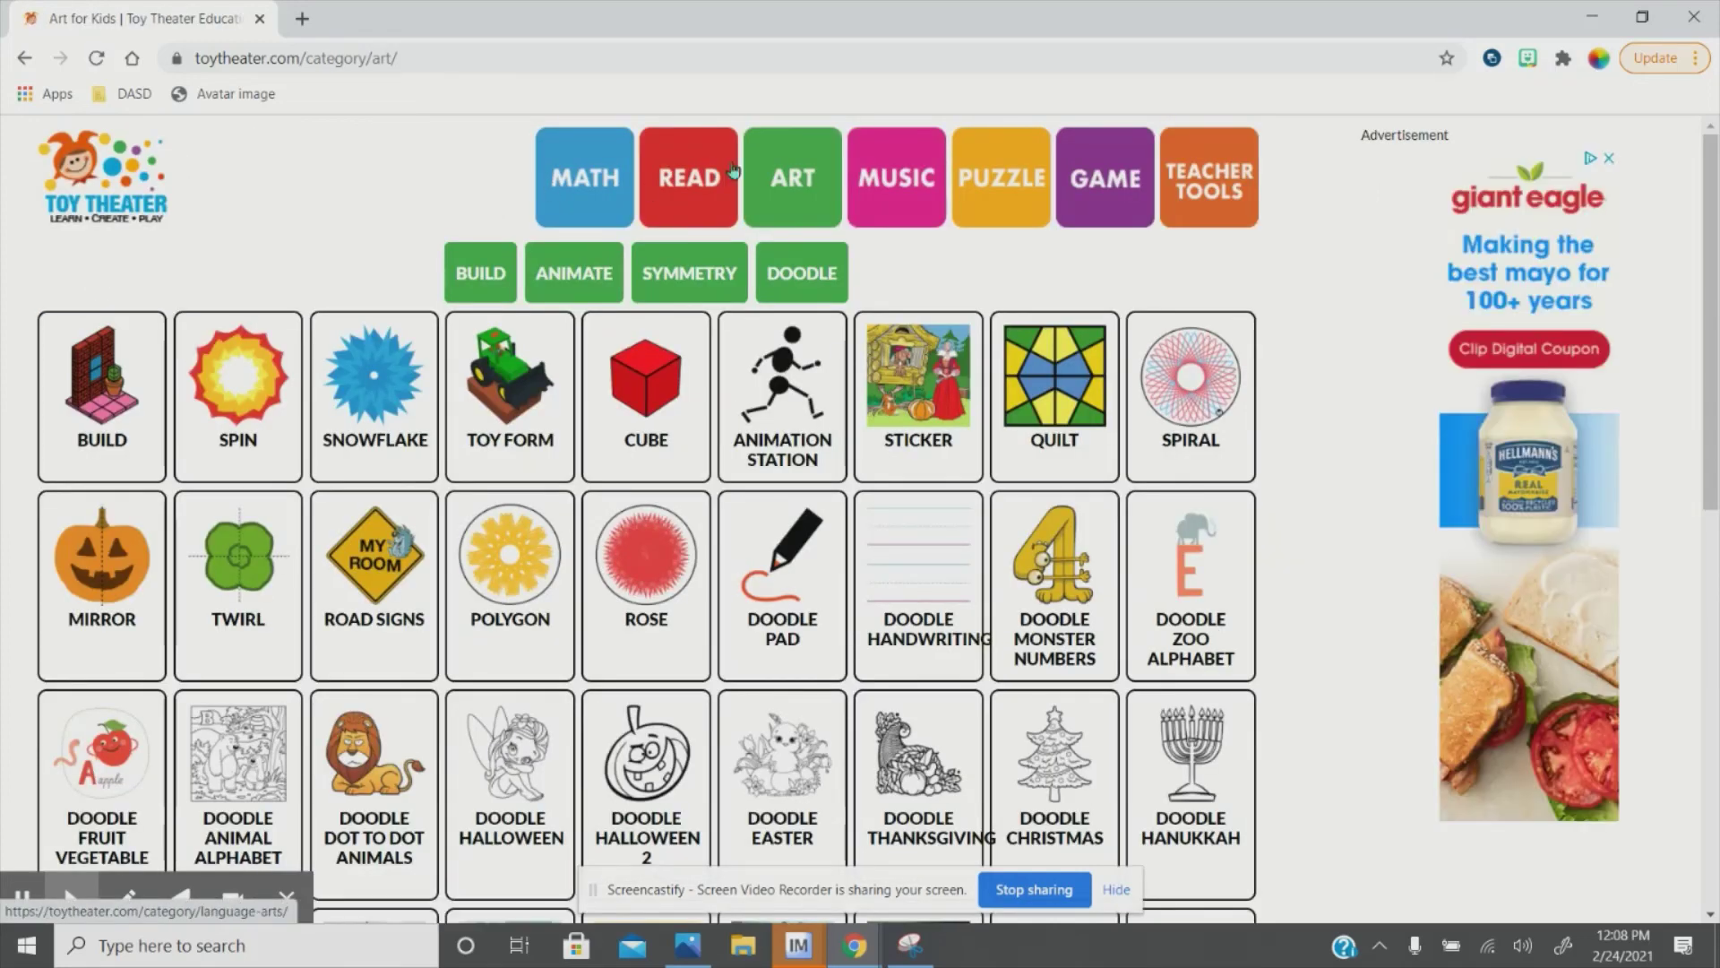